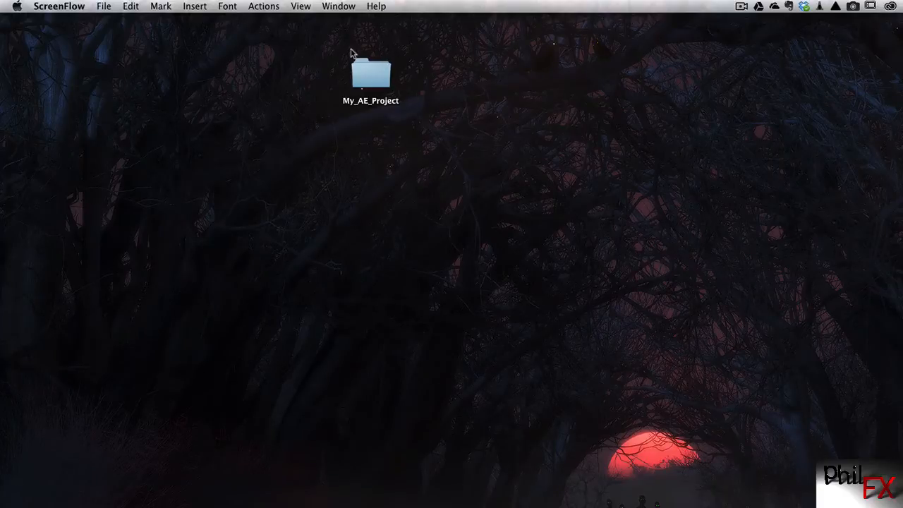
Step: Open the My_AE_Project folder on the desktop and expand its Stills subfolder to view the files inside
left_click(380, 80)
double_click(380, 80)
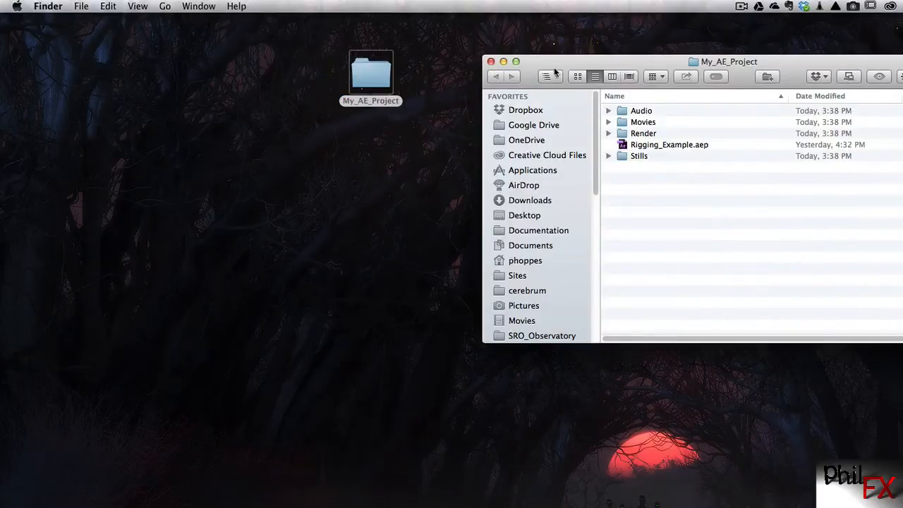
left_click_drag(566, 68, 557, 60)
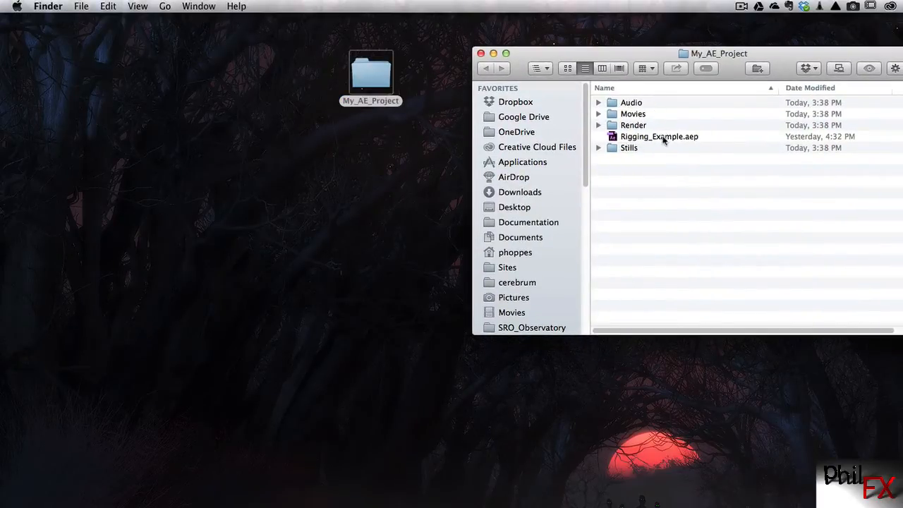
left_click(598, 148)
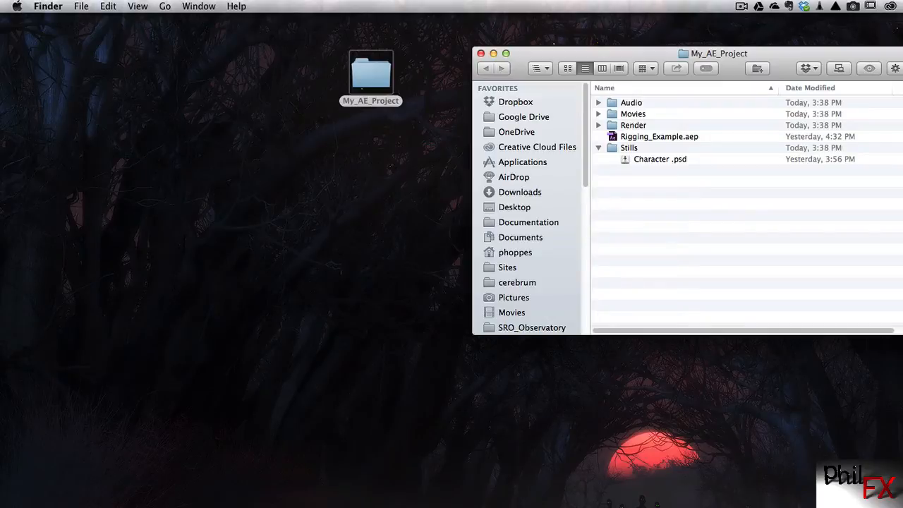
Step: Switch to Photoshop, try moving the R_LowerArm layer slightly with the Move tool, and undo the move
left_click(780, 505)
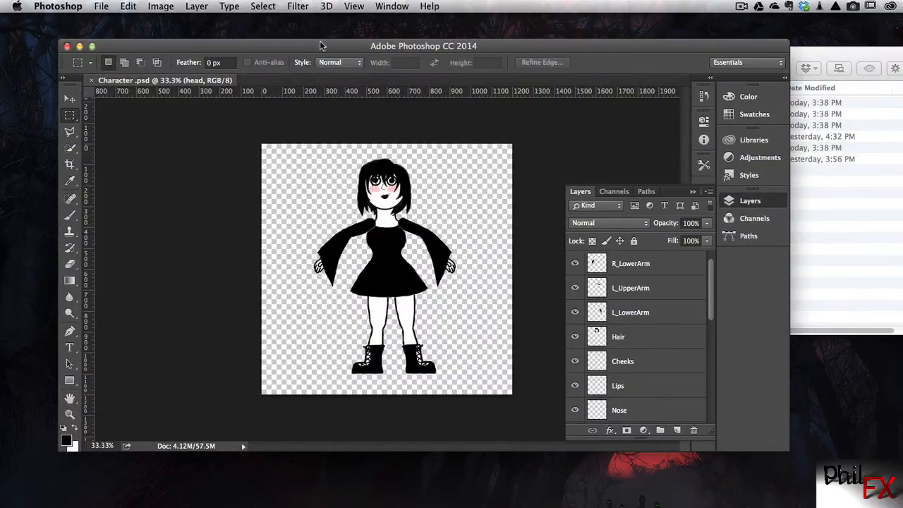
left_click_drag(318, 46, 309, 37)
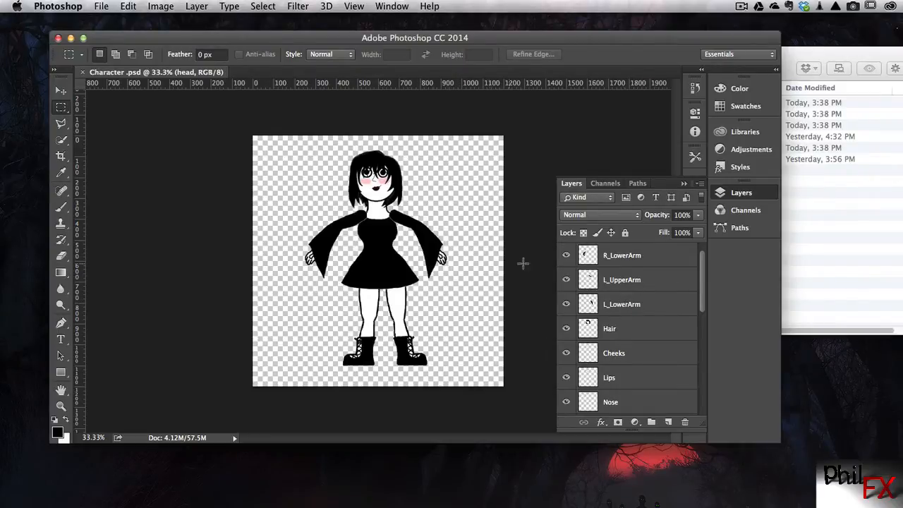
left_click(635, 259)
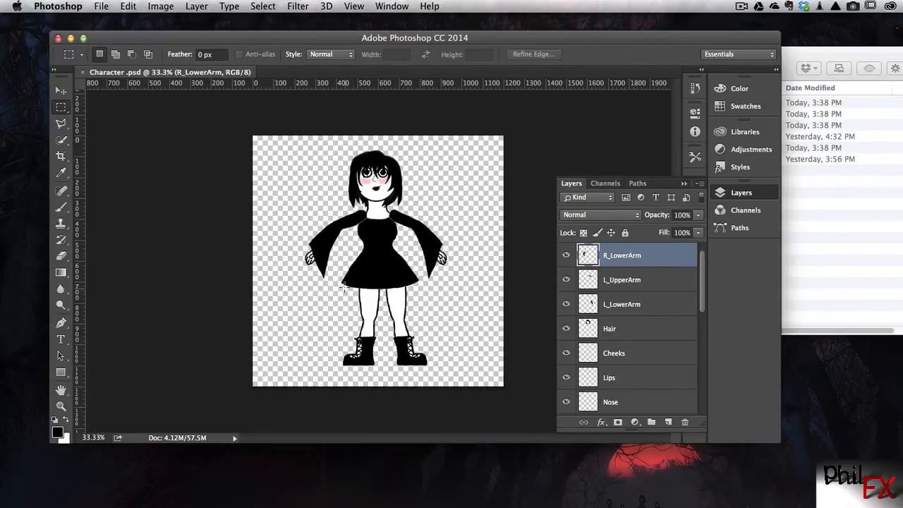
left_click(61, 91)
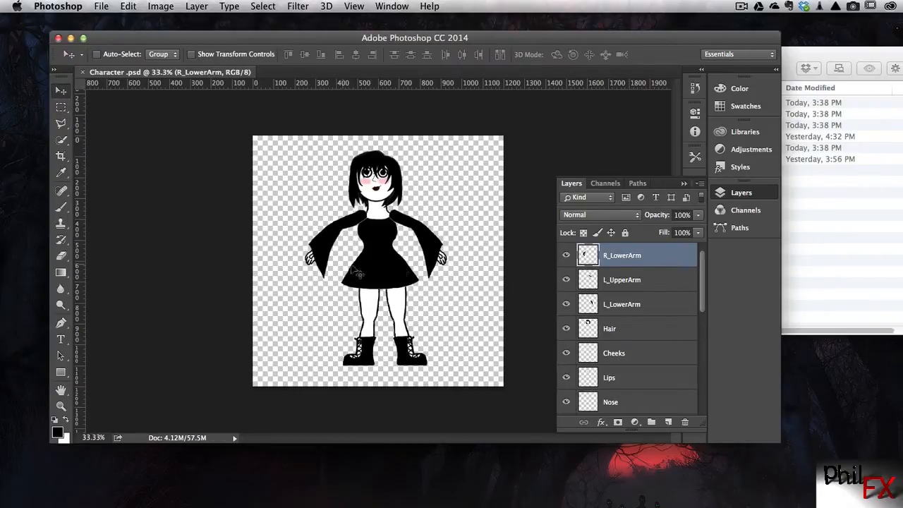
mouse_move(430, 263)
left_mouse_down()
mouse_move(423, 243)
mouse_move(413, 246)
mouse_move(422, 261)
left_mouse_up()
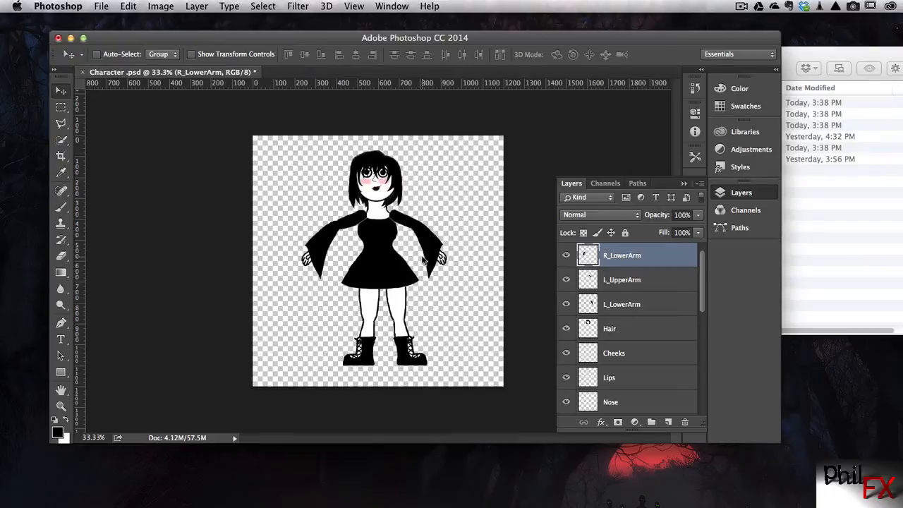
key("super+z")
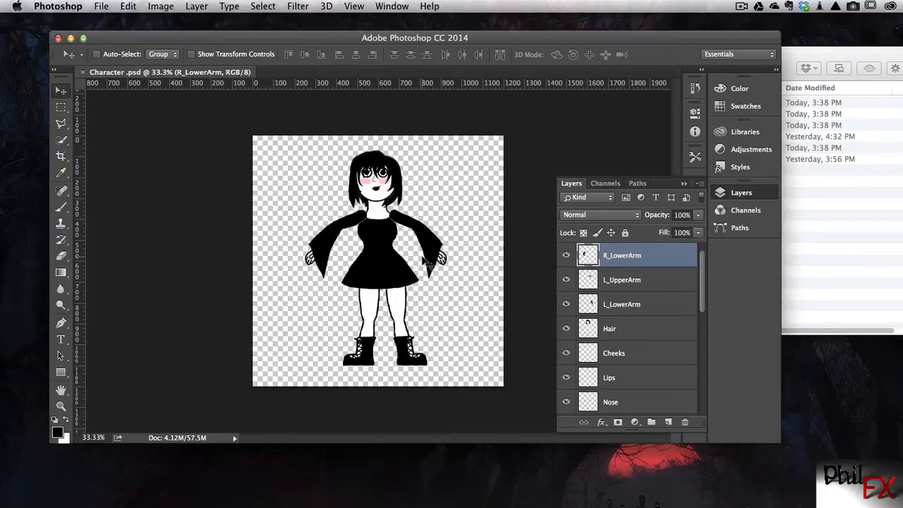
Step: Switch to After Effects and open the project Rigging_Example.aep from the My_AE_Project folder on the Desktop
left_click(70, 39)
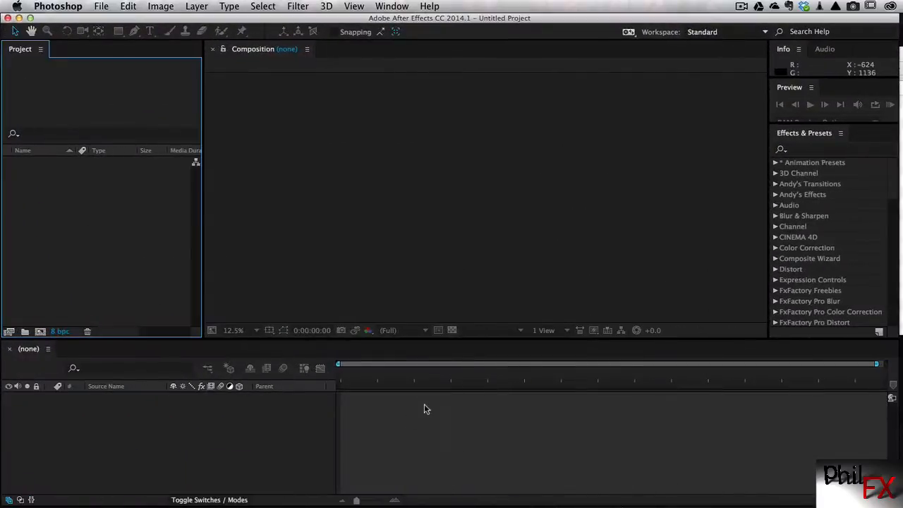
left_click(424, 403)
left_click(91, 270)
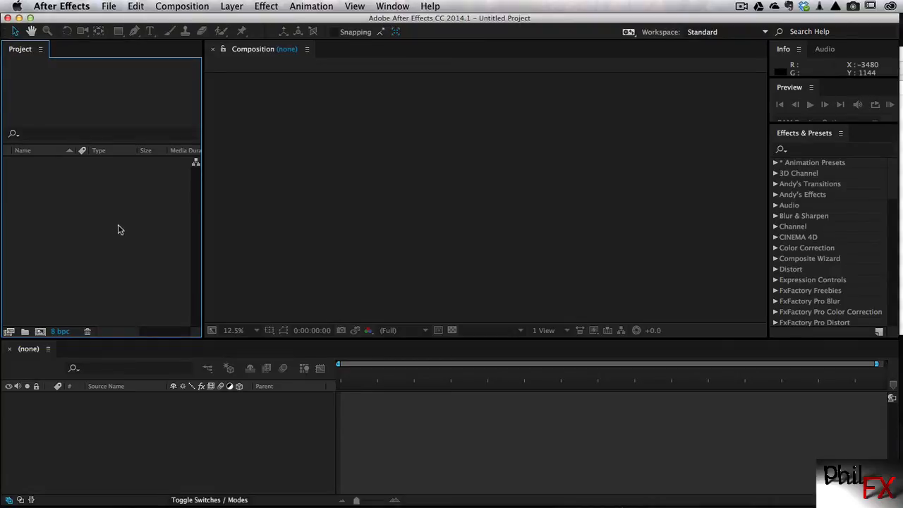
left_click(111, 9)
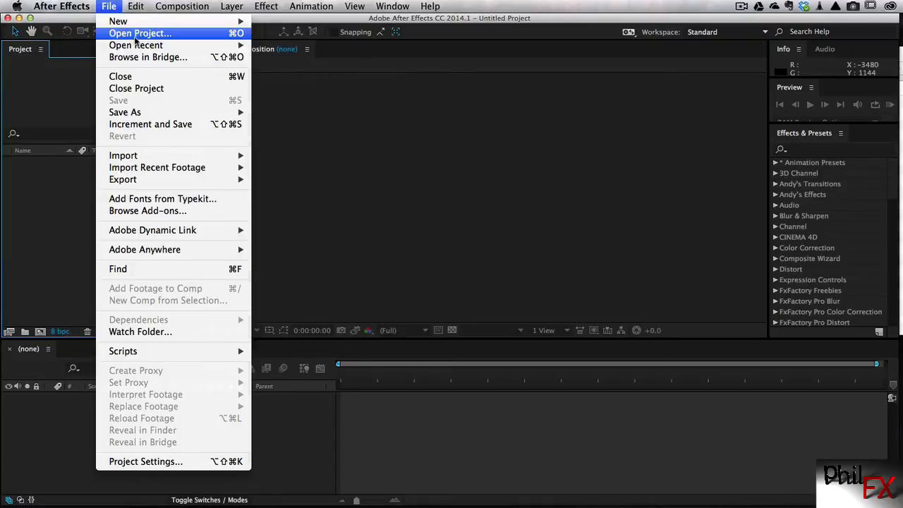
left_click(127, 33)
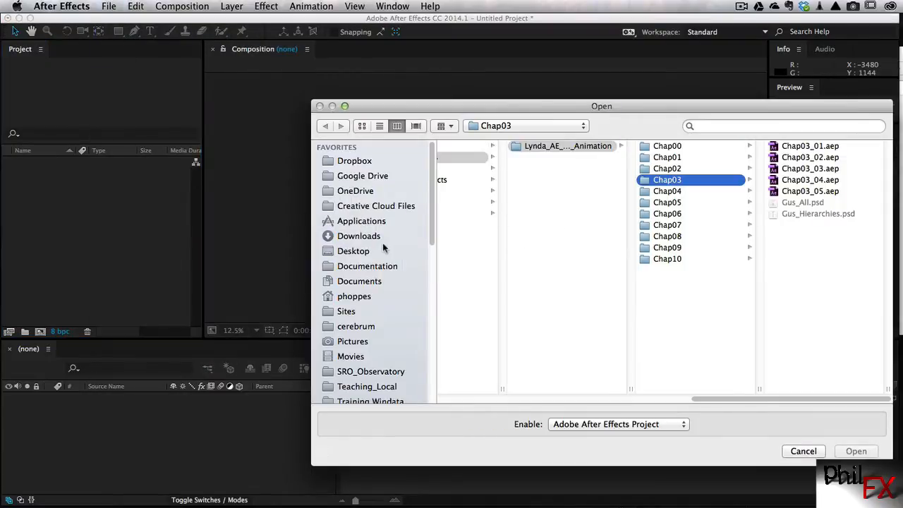
left_click(366, 252)
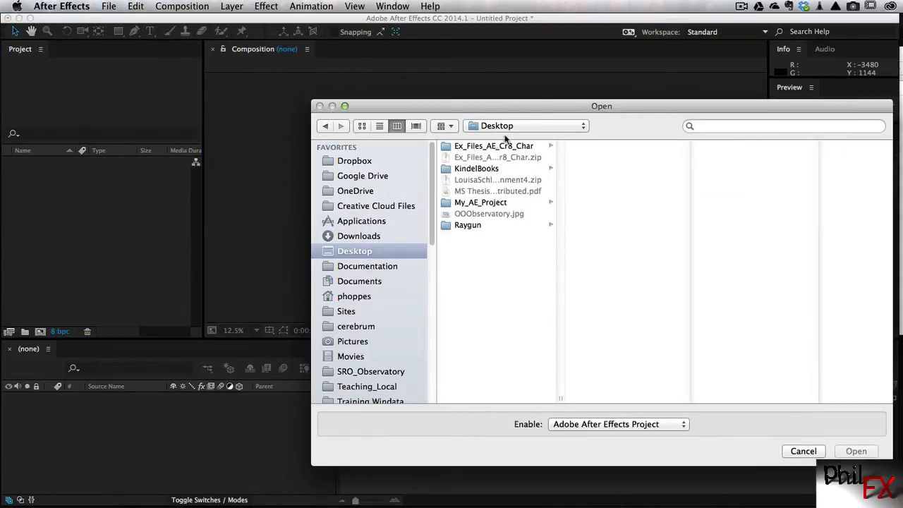
left_click(474, 204)
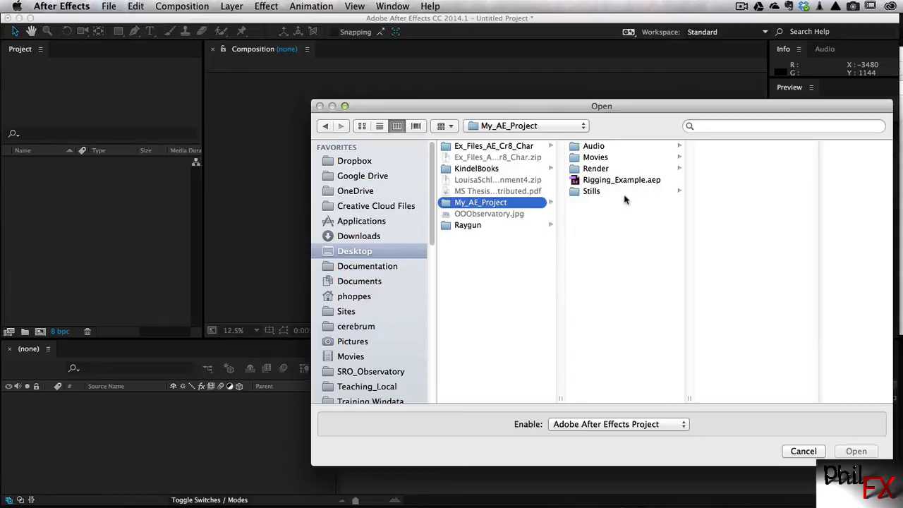
left_click(612, 180)
left_click(855, 451)
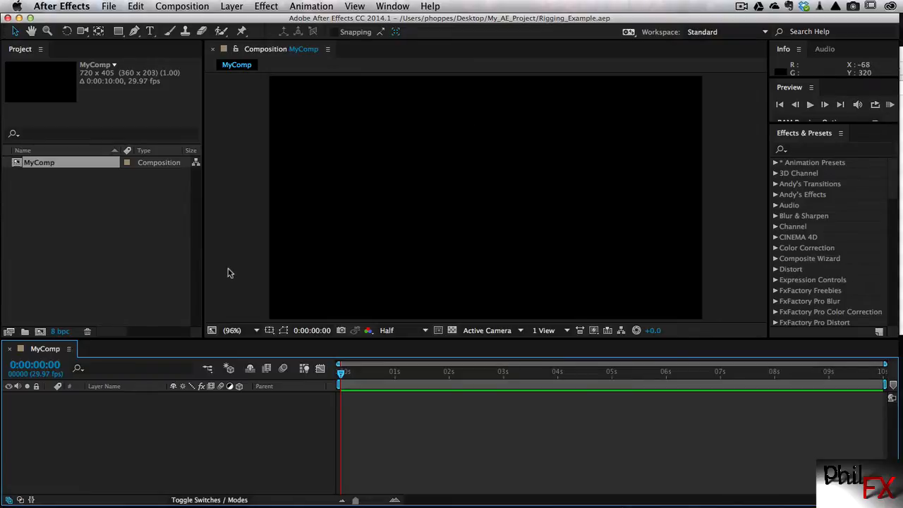
Step: Import Character .psd from the project's Stills folder as Composition - Retain Layer Sizes with Editable Layer Styles
left_click(84, 224)
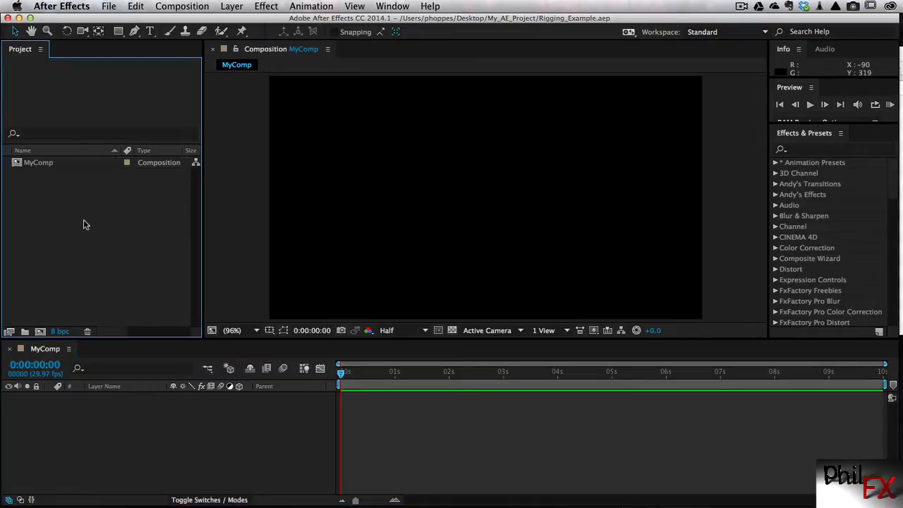
double_click(83, 224)
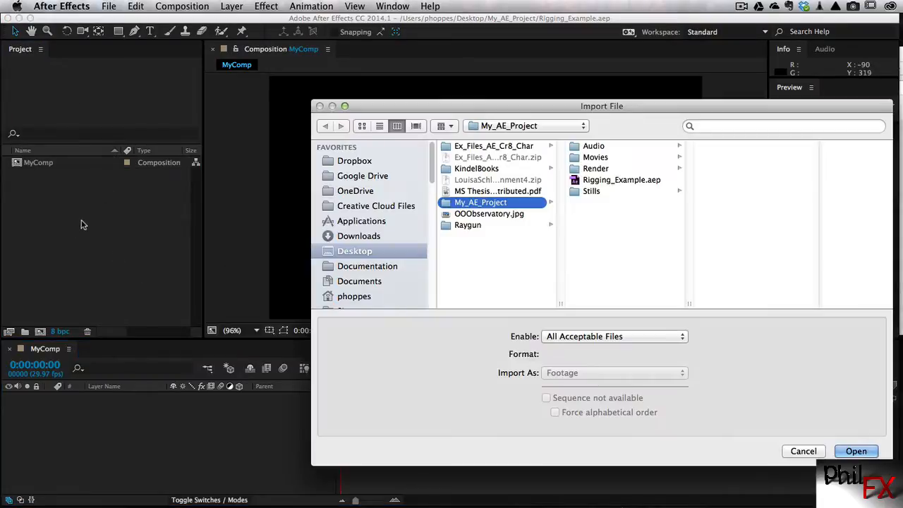
left_click(594, 191)
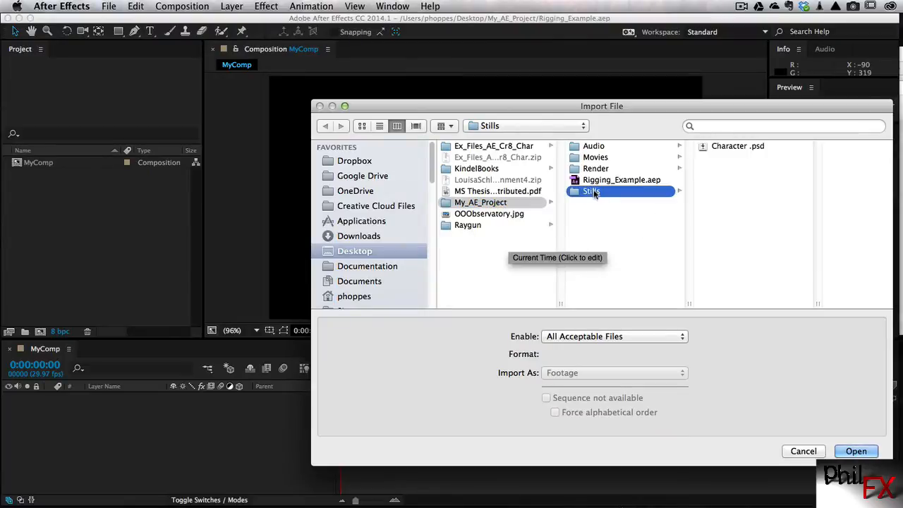
left_click(720, 151)
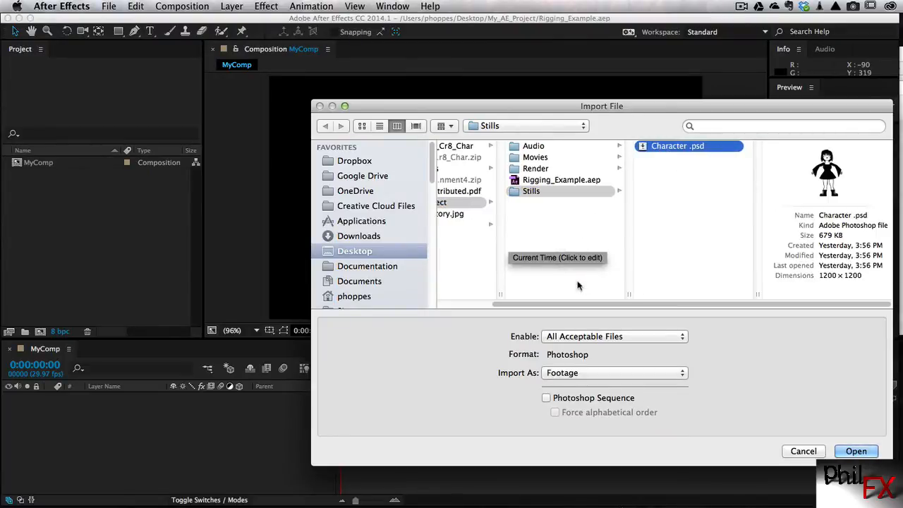
left_click_drag(650, 105, 521, 49)
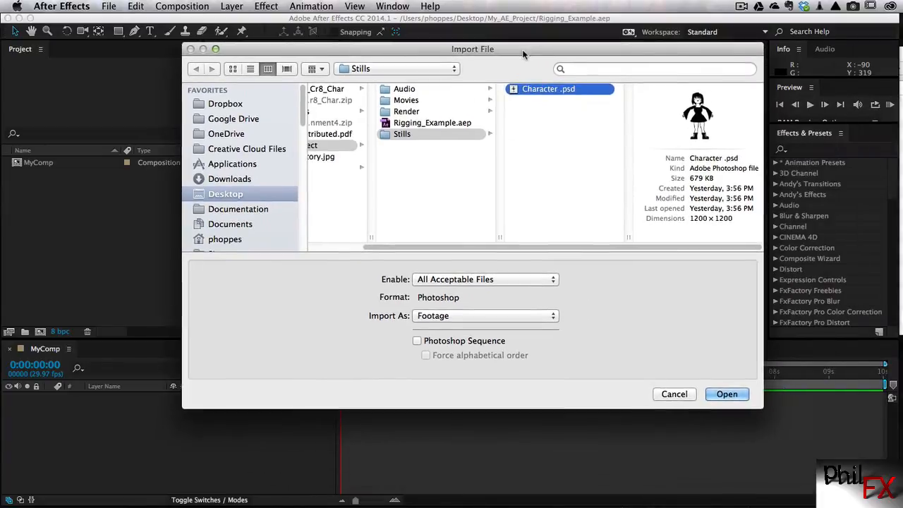
left_click(540, 316)
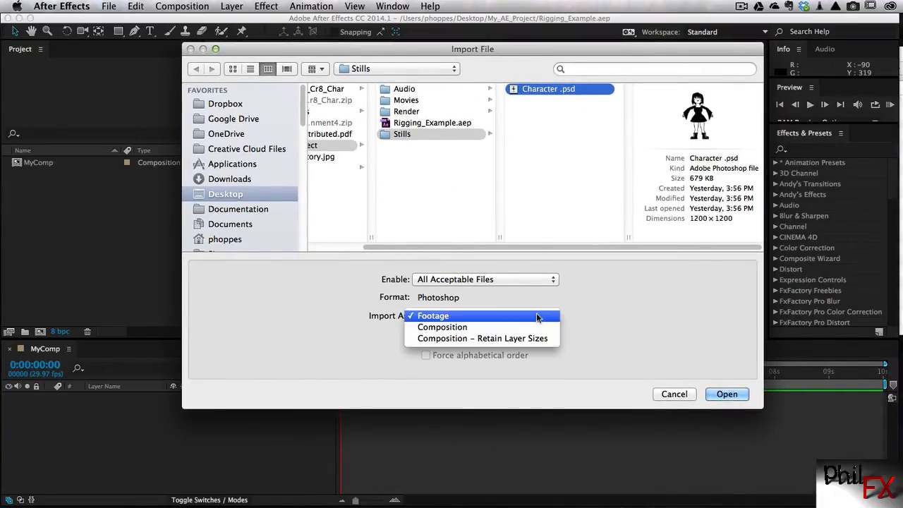
left_click(465, 340)
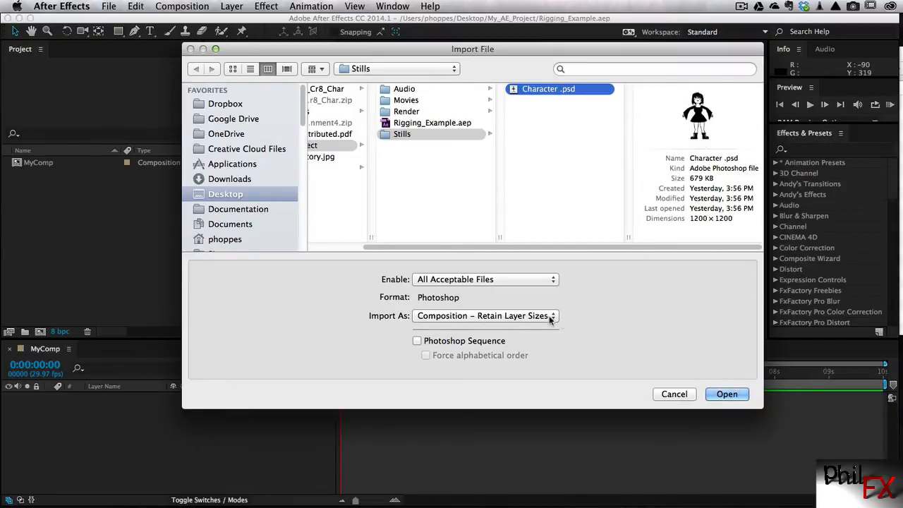
left_click(725, 395)
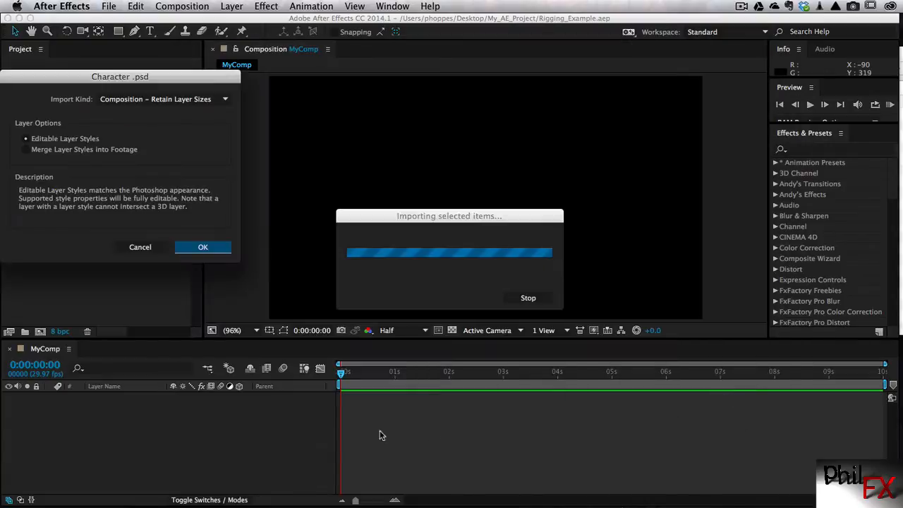
left_click_drag(152, 80, 484, 157)
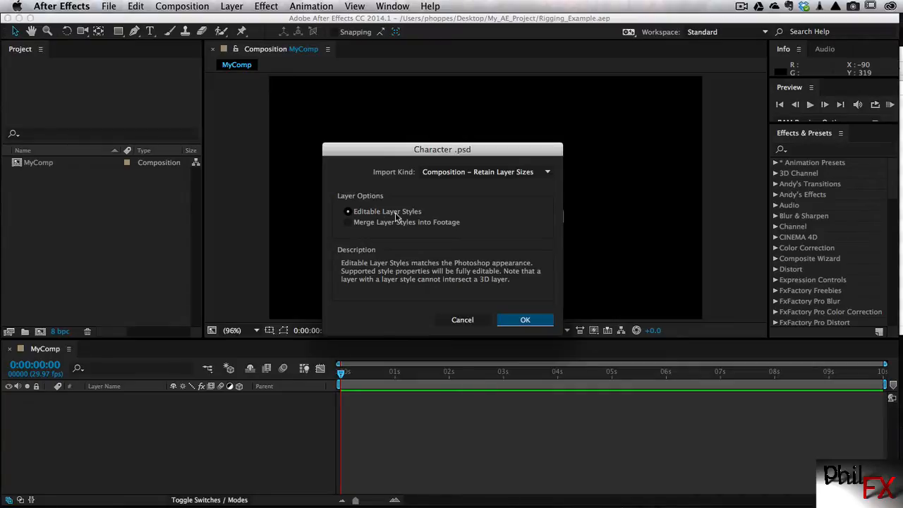
left_click(535, 324)
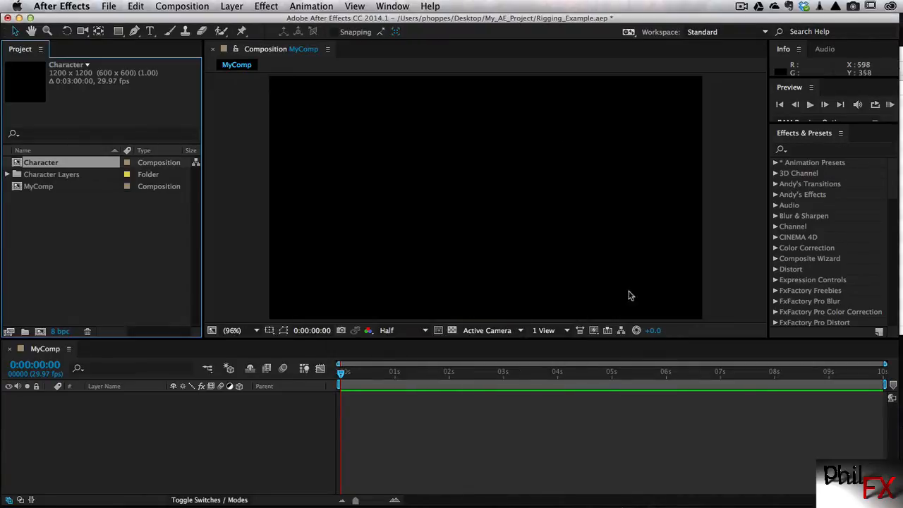
Step: Examine the imported Character composition and the Character Layers folder, including the Hair layer's details
left_click(93, 266)
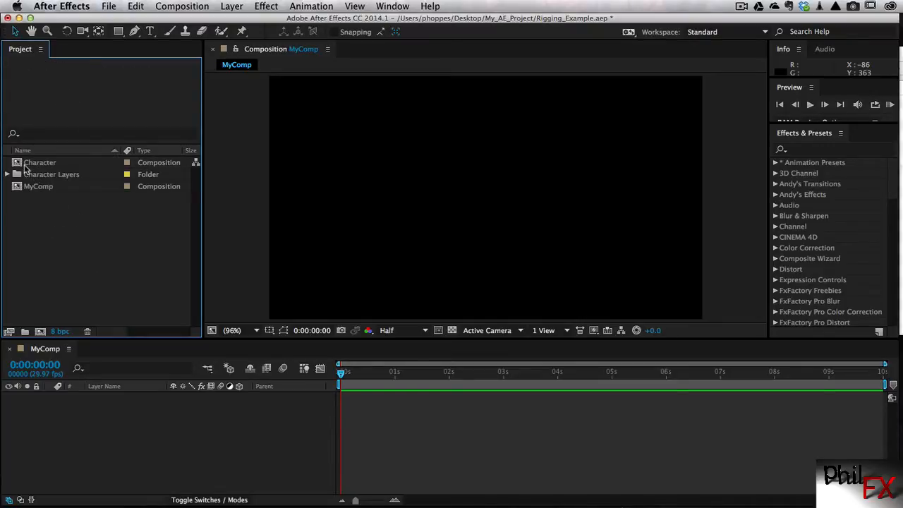
left_click(25, 166)
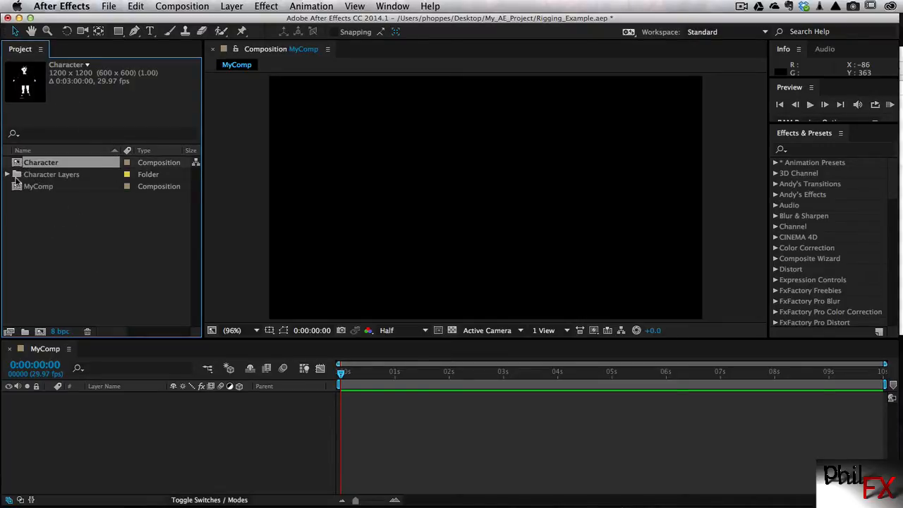
left_click(7, 175)
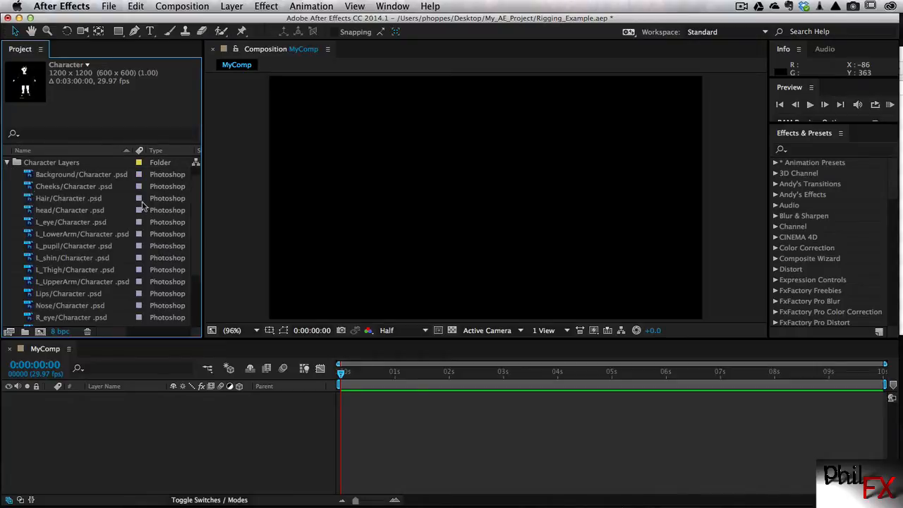
left_click(89, 197)
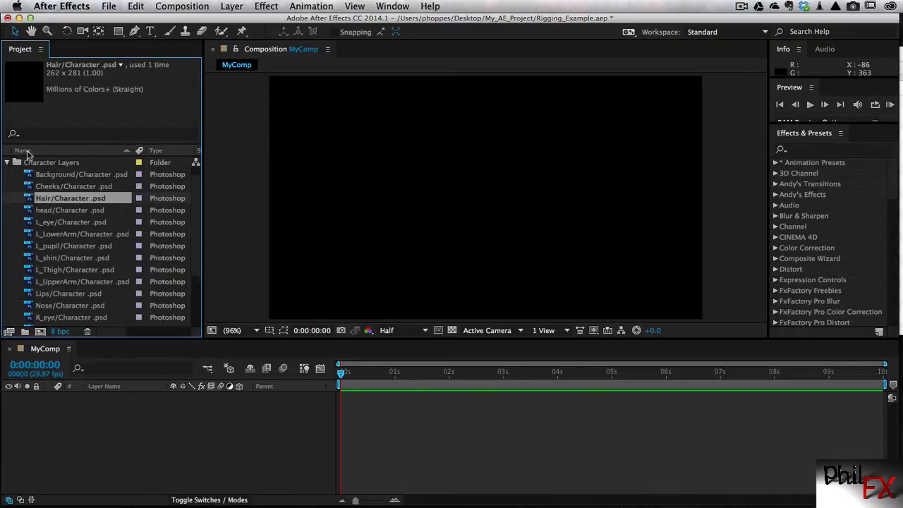
left_click(8, 163)
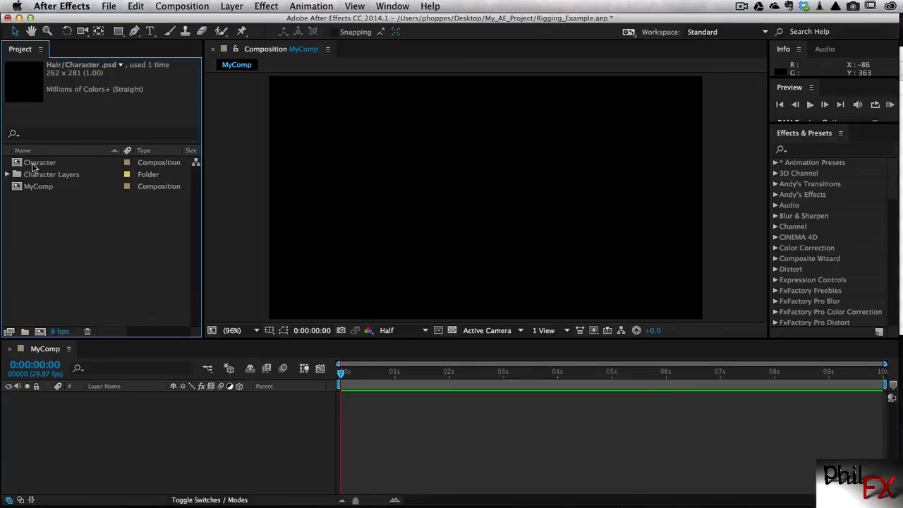
Step: Open the Character composition and set its background color to white (FFFFFF)
double_click(33, 164)
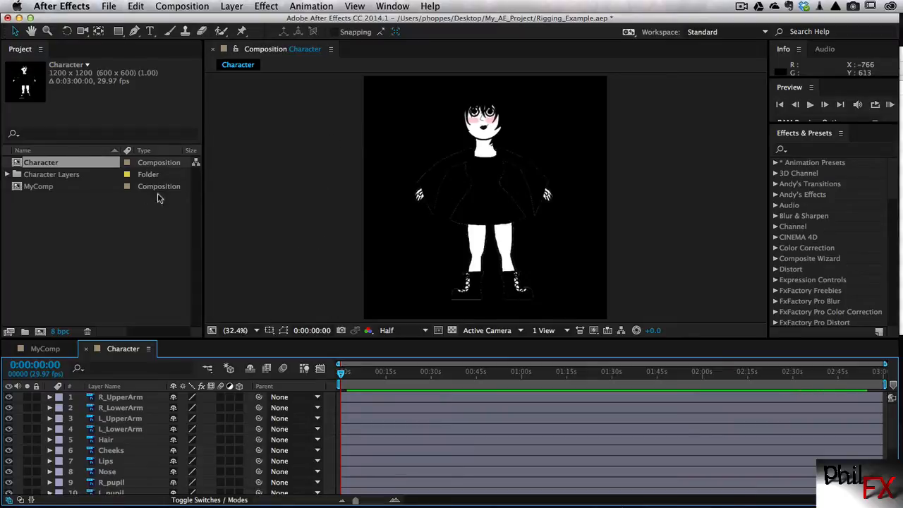
right_click(43, 163)
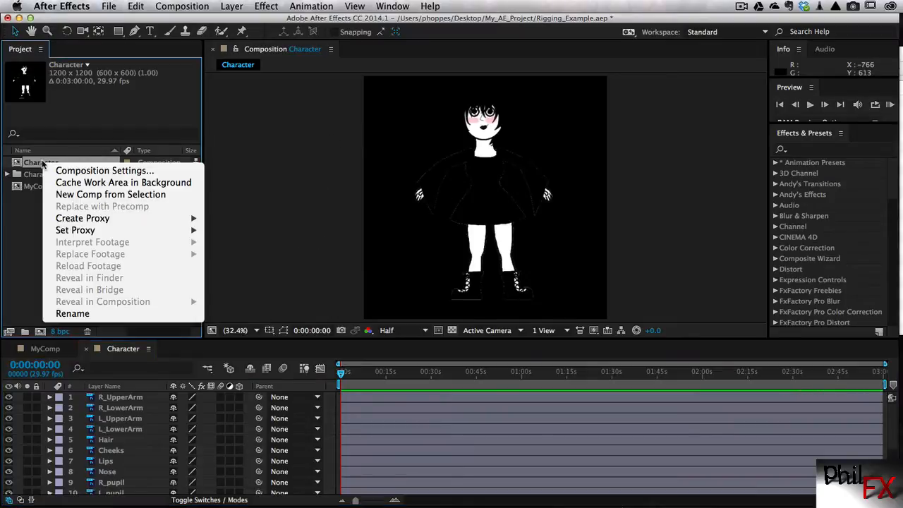
left_click(96, 174)
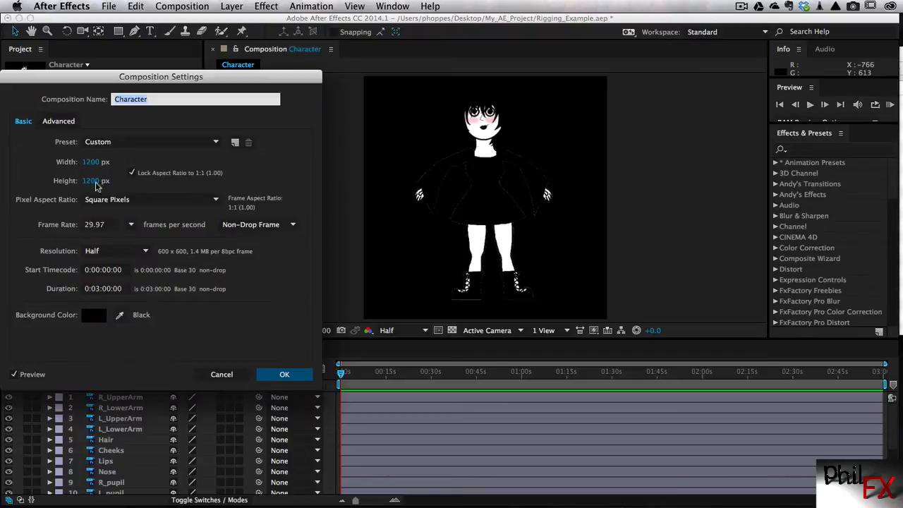
left_click_drag(167, 79, 296, 76)
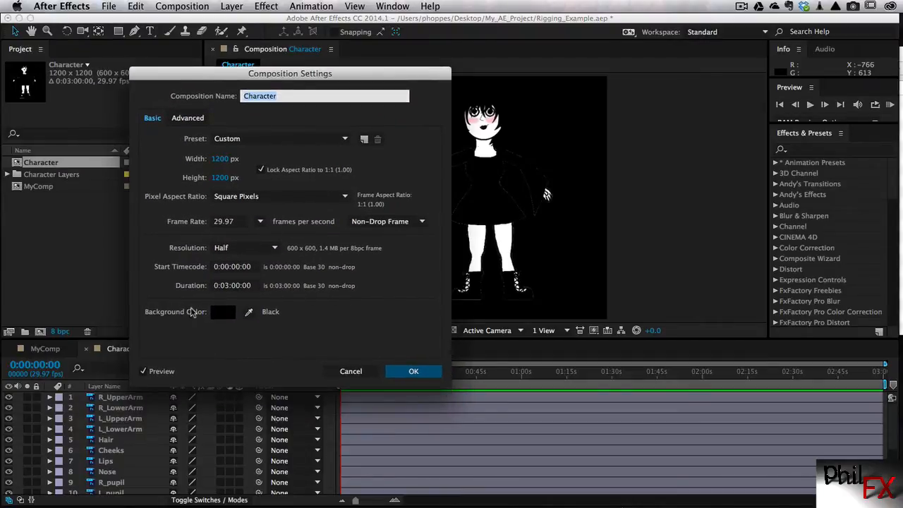
left_click(229, 317)
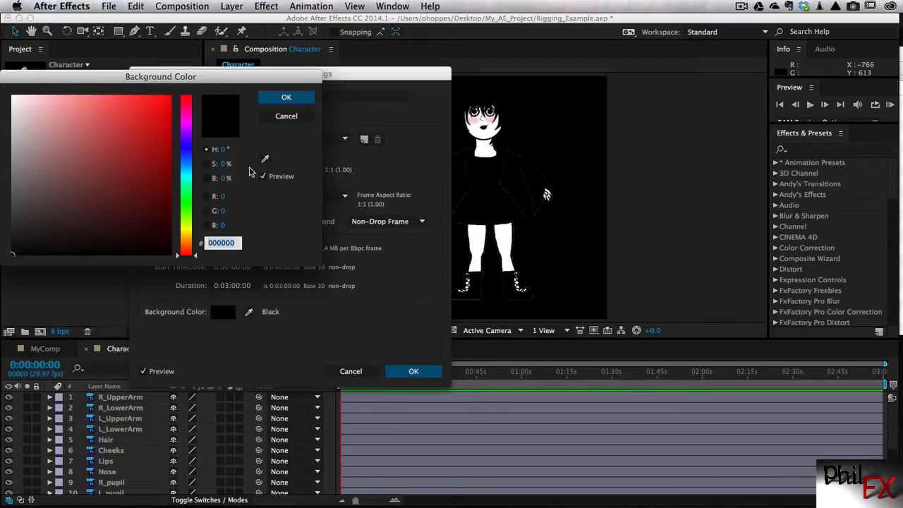
mouse_move(13, 254)
left_mouse_down()
mouse_move(26, 105)
mouse_move(6, 93)
left_mouse_up()
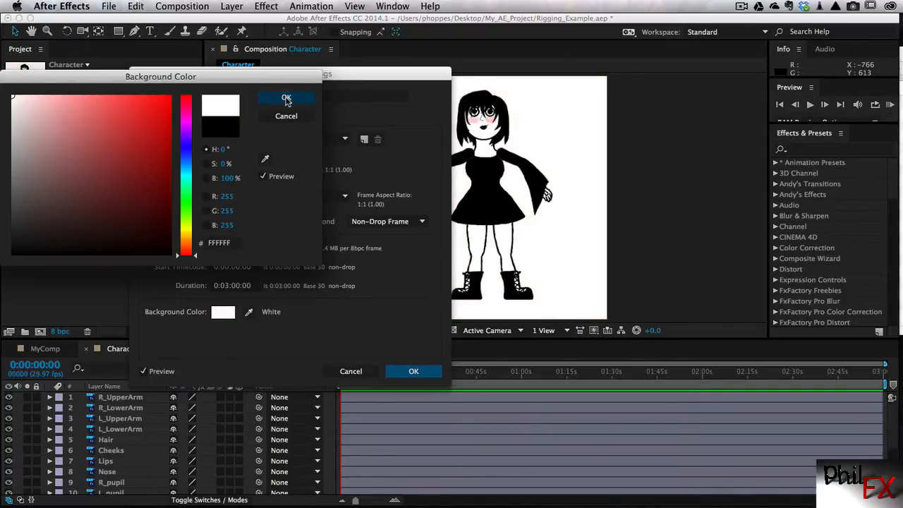
left_click(287, 99)
left_click(413, 372)
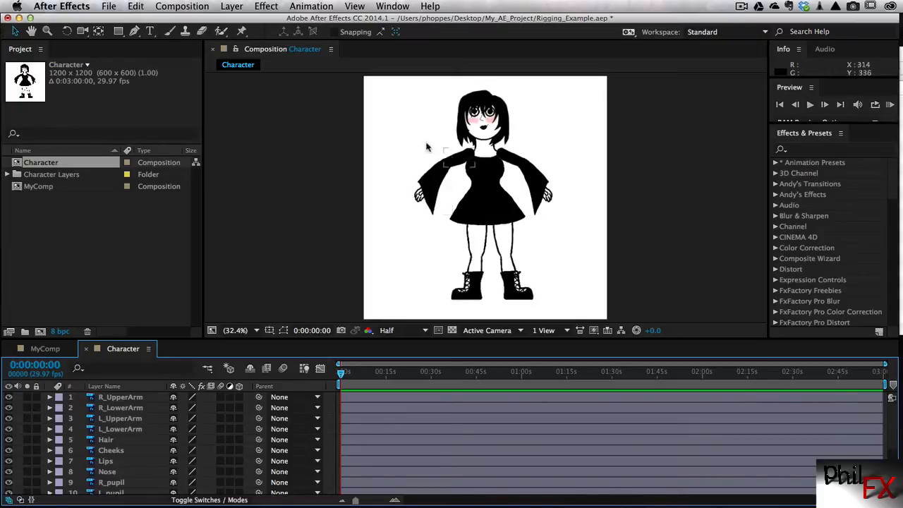
Step: Examine the R_UpperArm layer's anchor point on the character's arm and its Transform properties
left_click(48, 32)
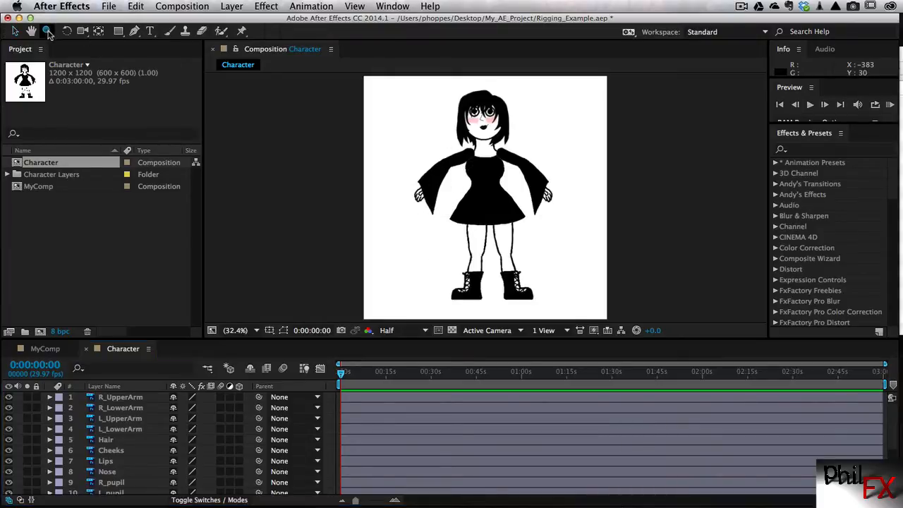
left_click_drag(382, 131, 487, 212)
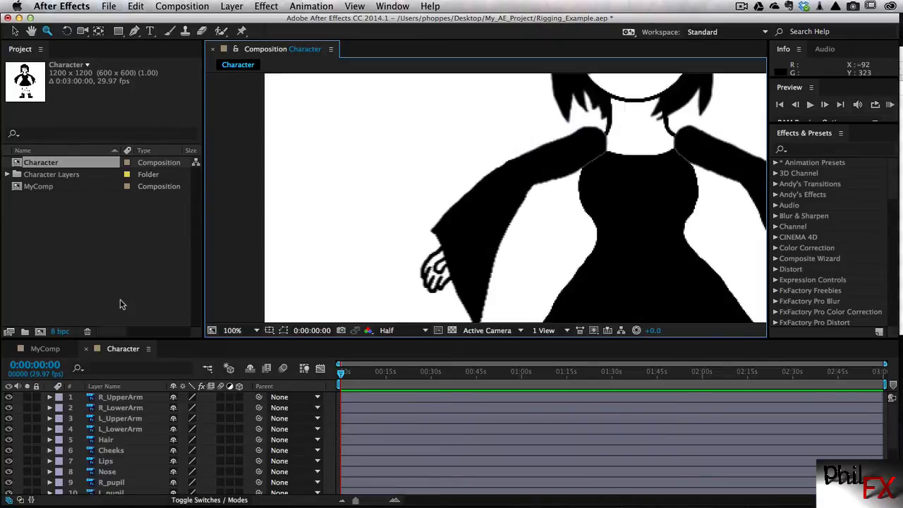
left_click(120, 398)
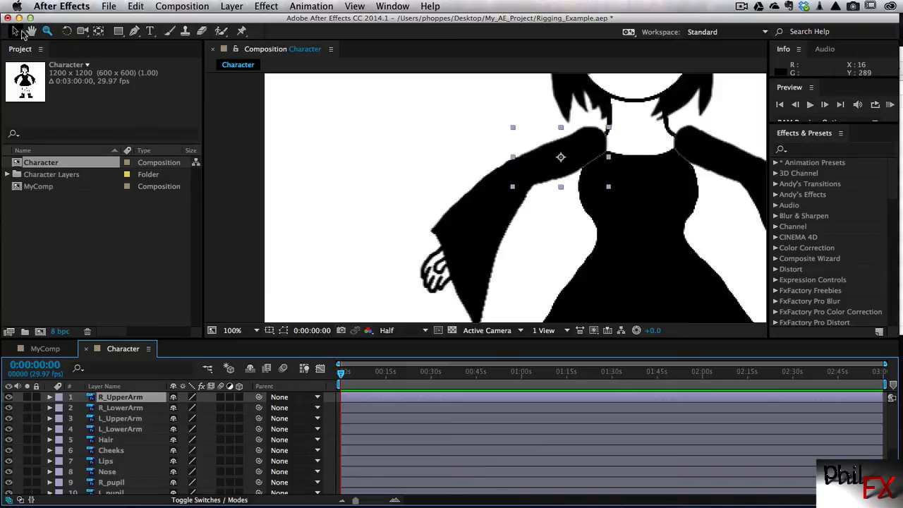
left_click(15, 32)
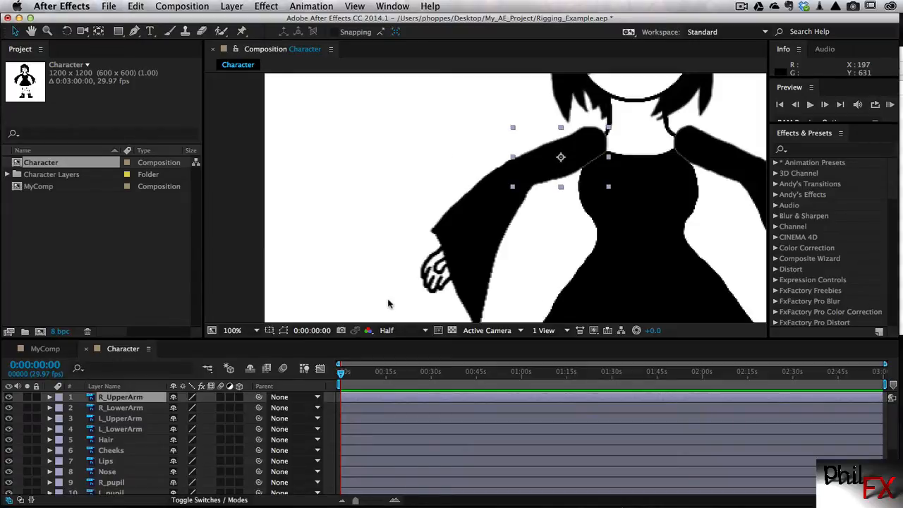
left_click(50, 397)
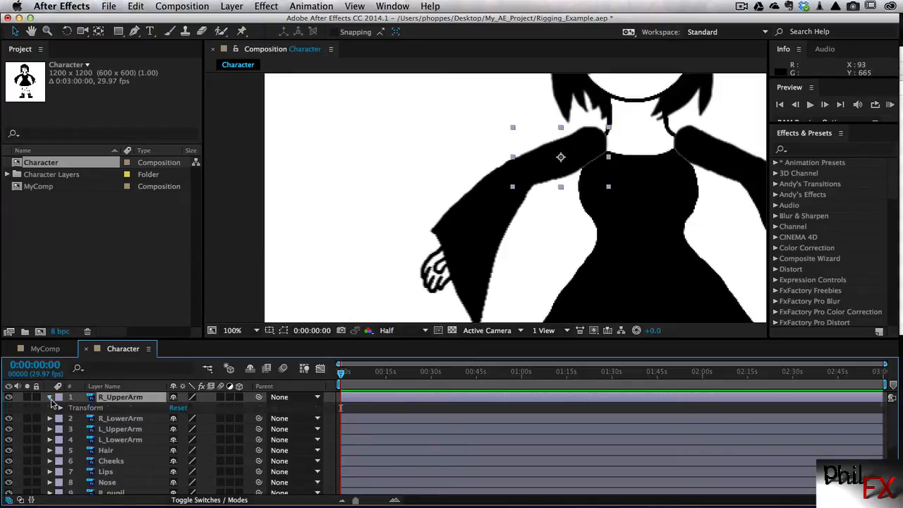
left_click(59, 407)
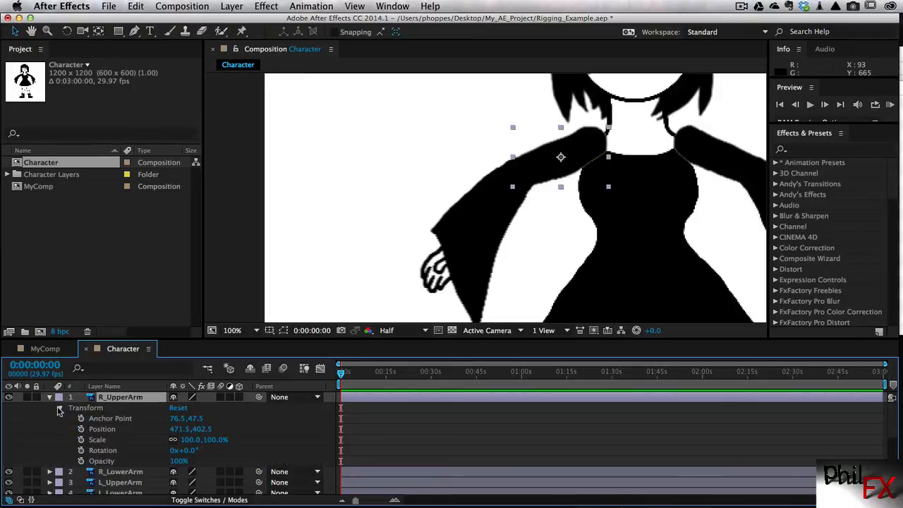
left_click(59, 407)
left_click(51, 402)
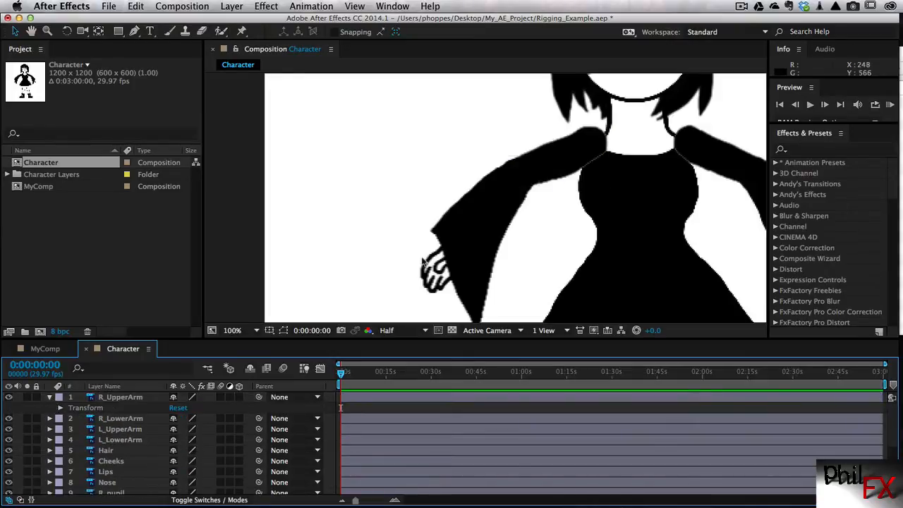
left_click(567, 165)
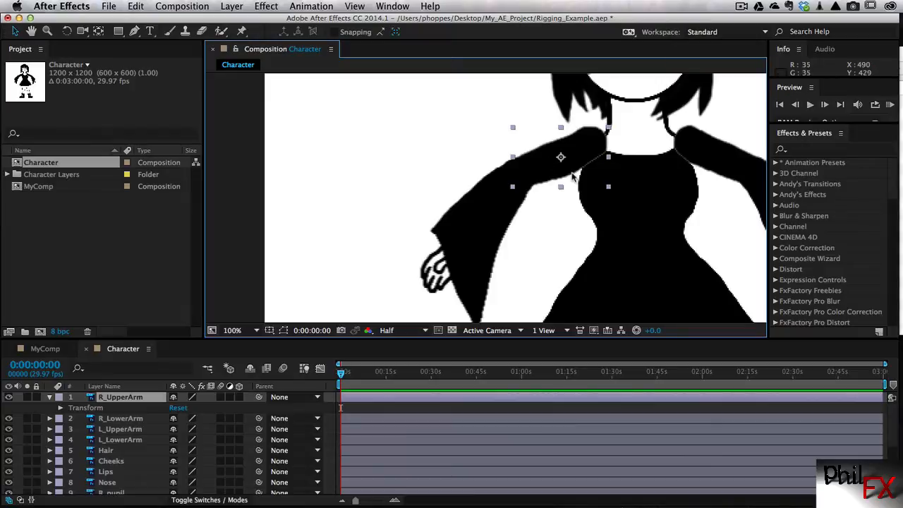
Step: Try rotating the R_UpperArm layer about its central anchor point with the Rotation tool, and undo the rotation
left_click(67, 31)
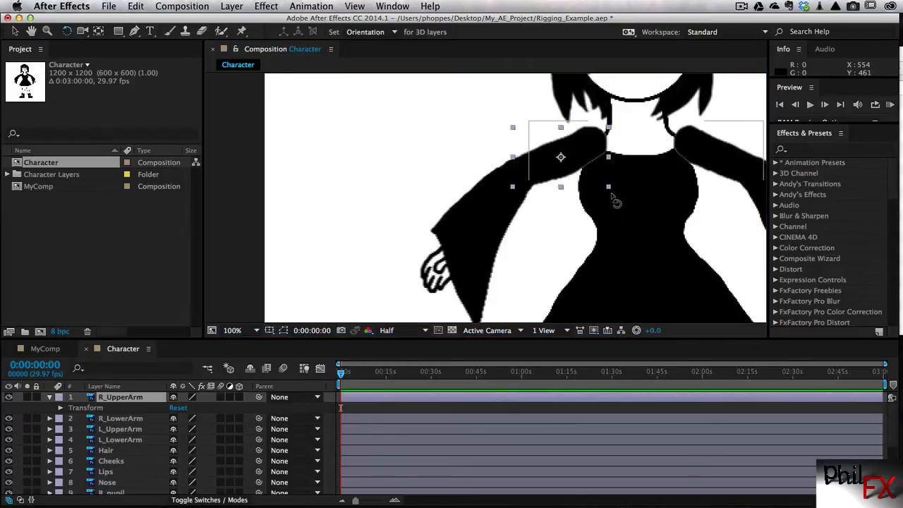
left_click_drag(611, 195, 597, 182)
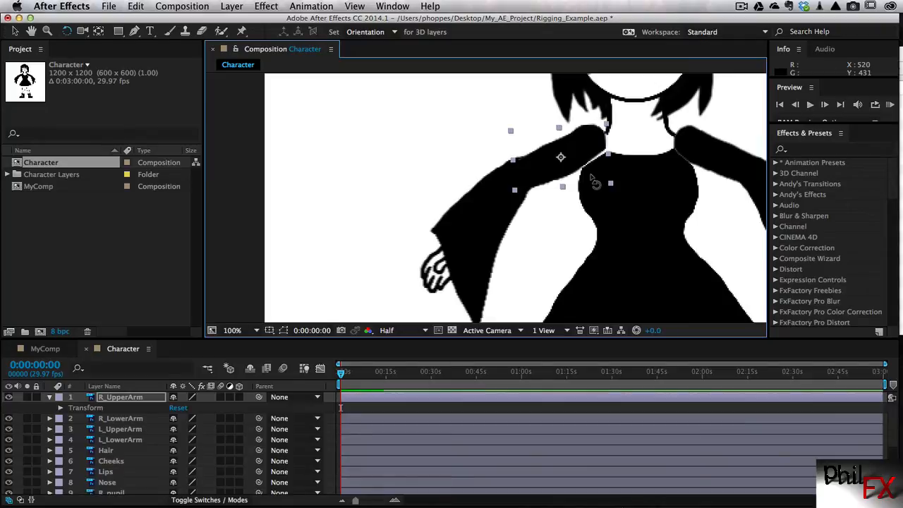
key("super+z")
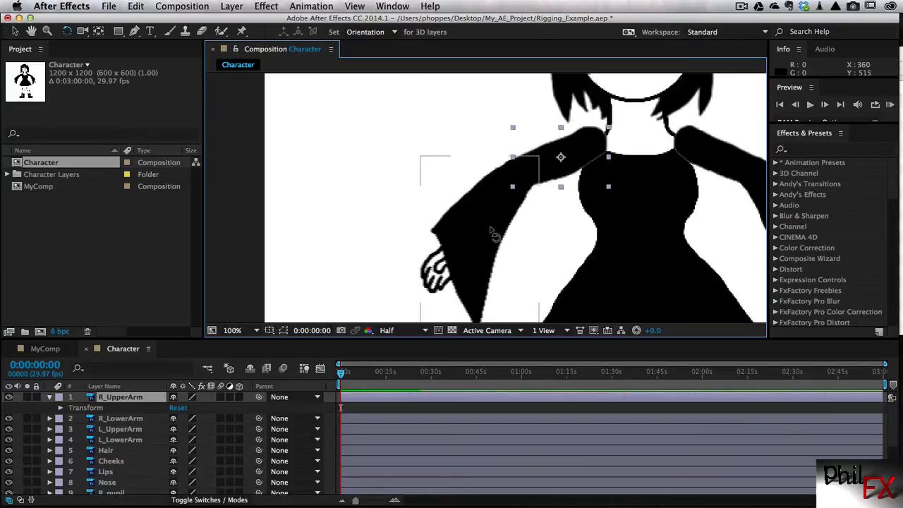
left_click_drag(491, 233, 625, 215)
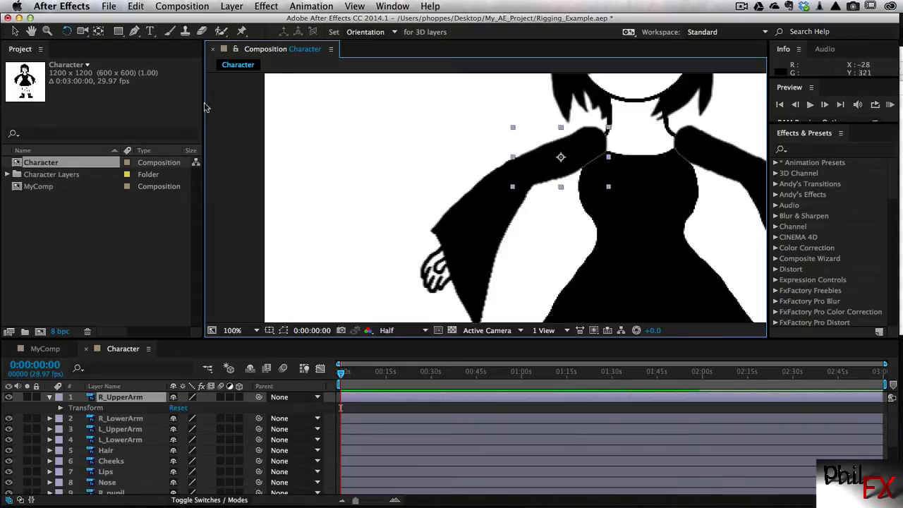
Step: Using the Pan Behind tool, move R_UpperArm's anchor point to the shoulder joint and R_LowerArm's anchor point to the elbow
left_click(98, 31)
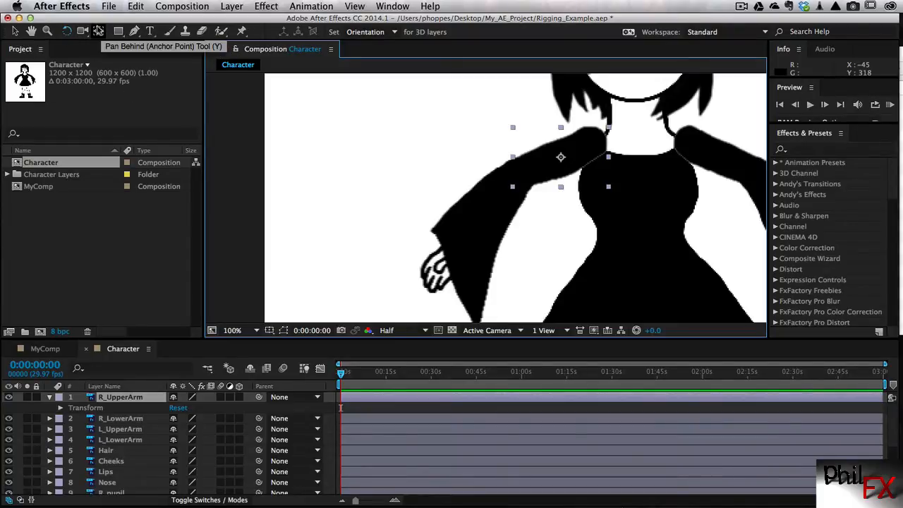
left_click(100, 34)
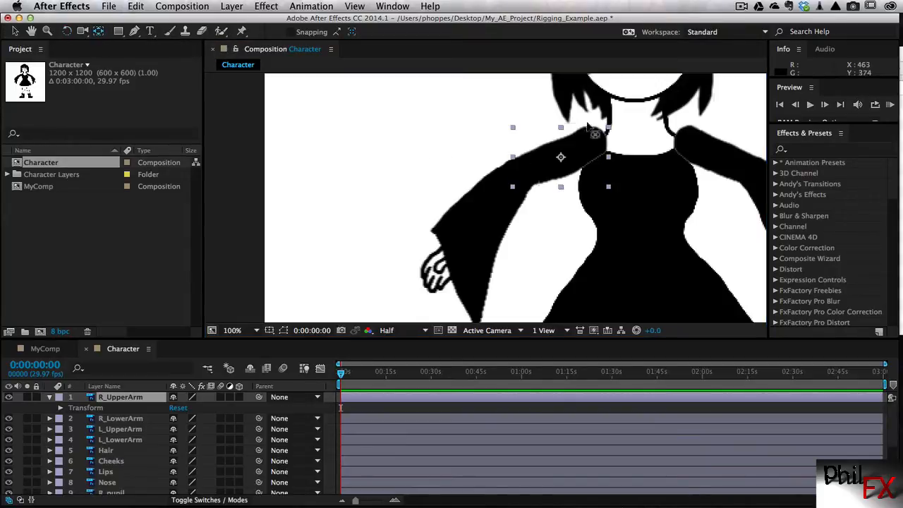
left_click_drag(560, 157, 594, 146)
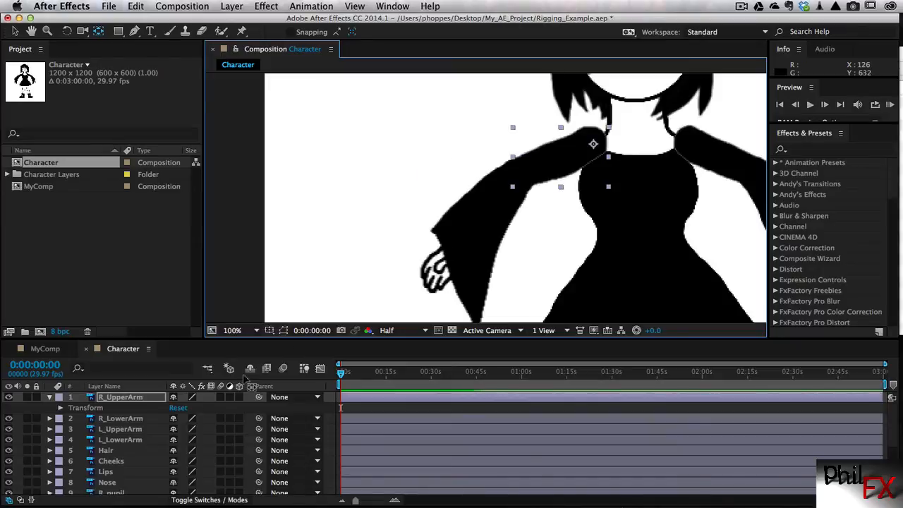
left_click(117, 421)
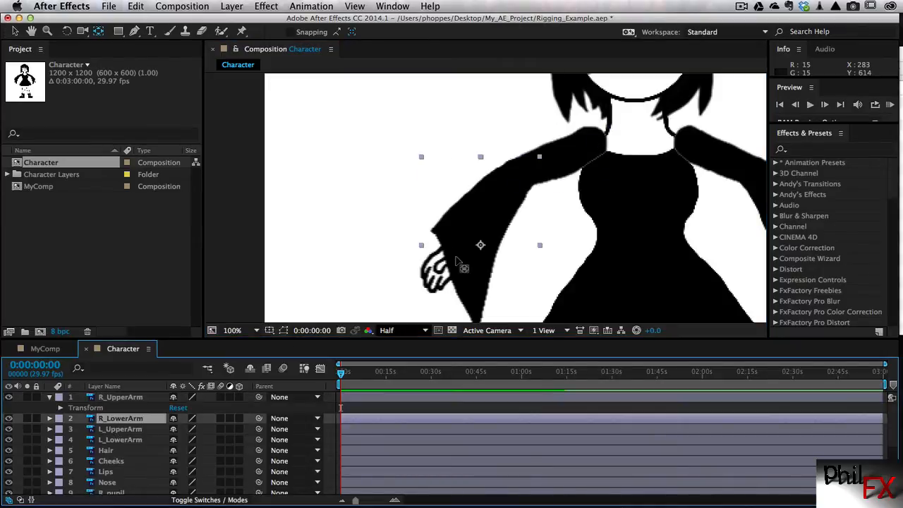
left_click_drag(480, 245, 517, 173)
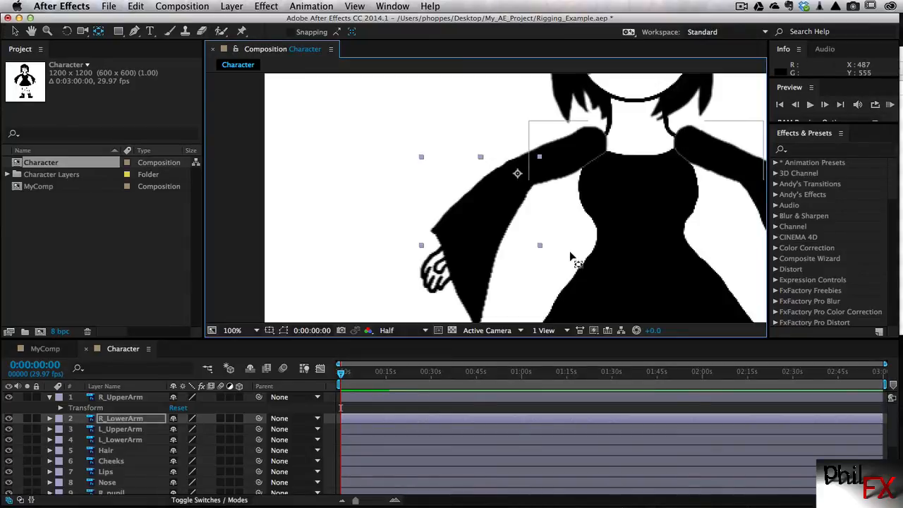
Step: Move L_UpperArm's anchor point to the shoulder joint and L_LowerArm's anchor point to the elbow
left_click_drag(590, 216, 442, 254)
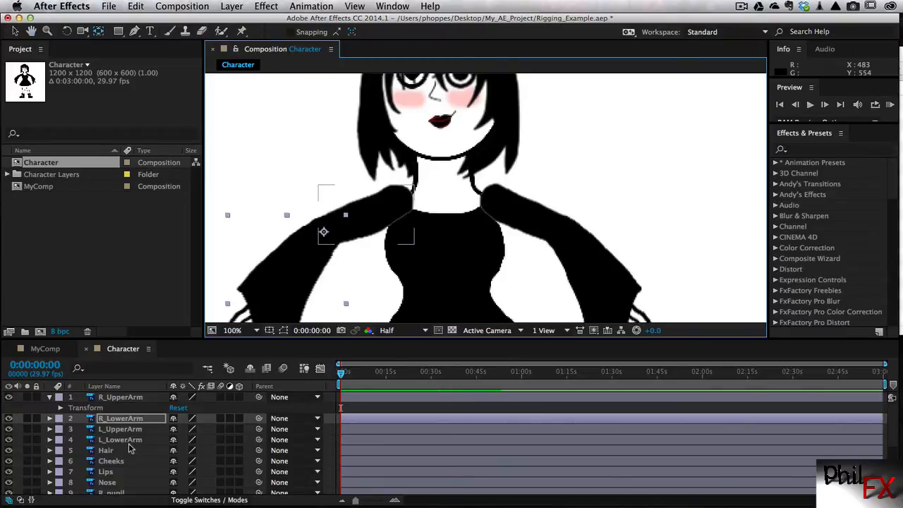
left_click(120, 429)
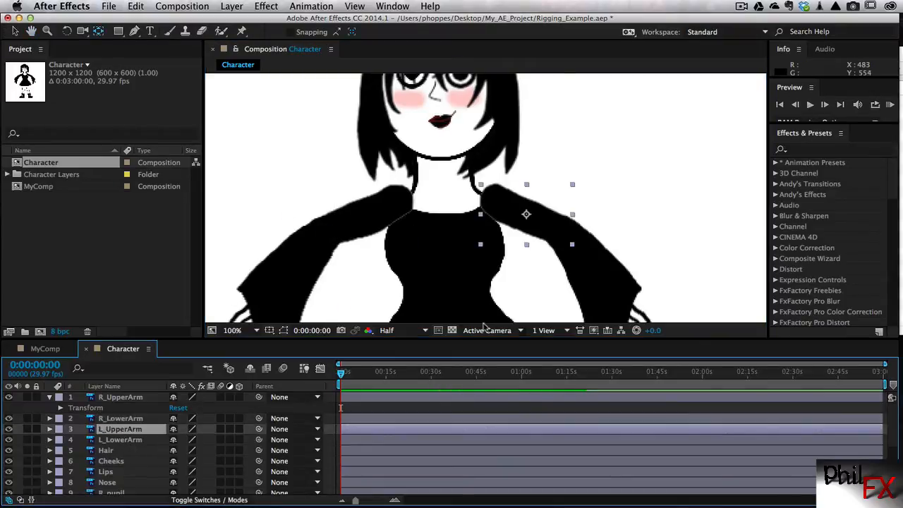
left_click_drag(526, 214, 491, 200)
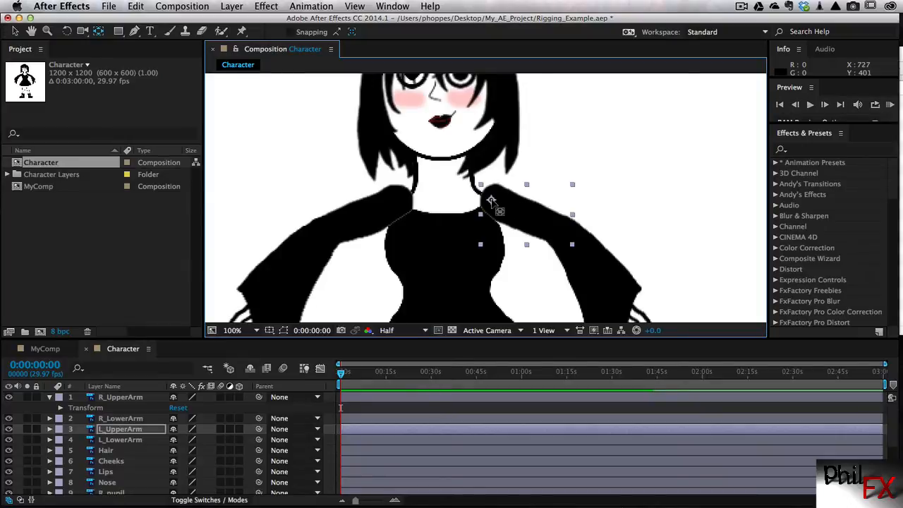
left_click(596, 286)
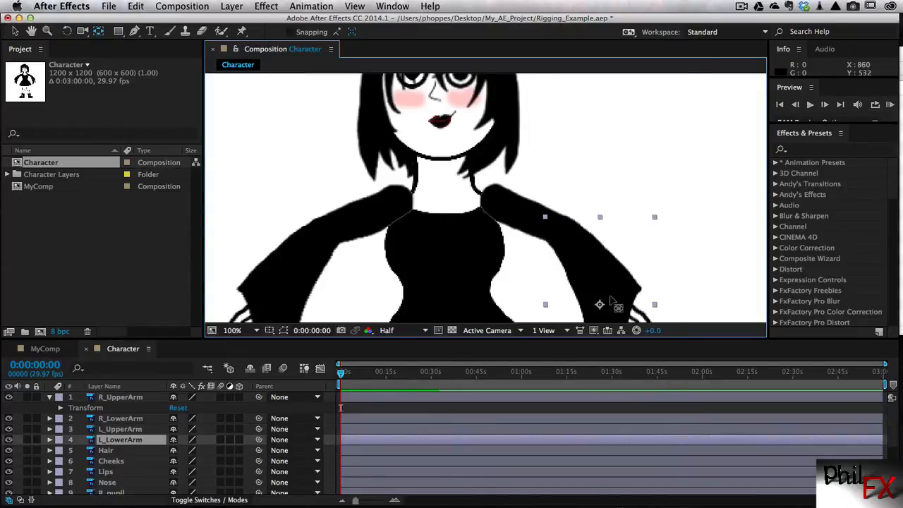
left_click_drag(592, 289, 561, 237)
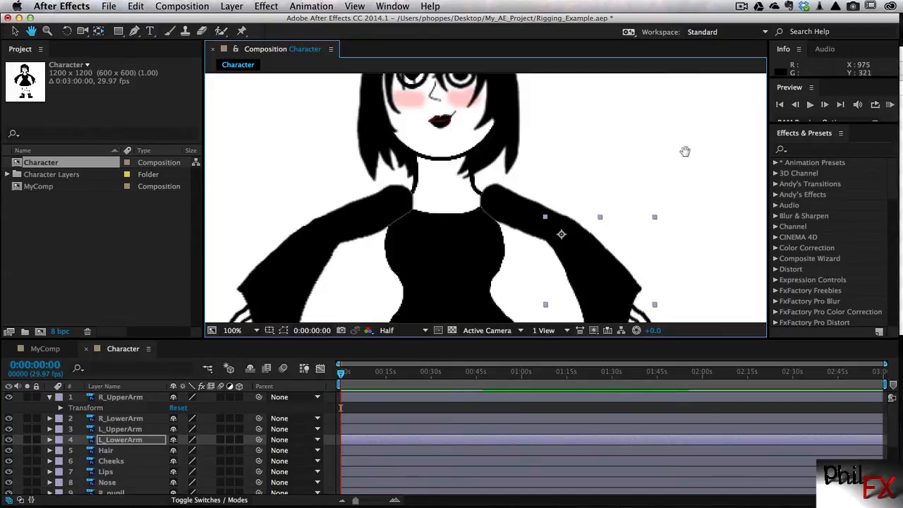
Step: Move the Hair layer's anchor point straight up from the nose to the hair above the eyes
left_click_drag(620, 166, 664, 219)
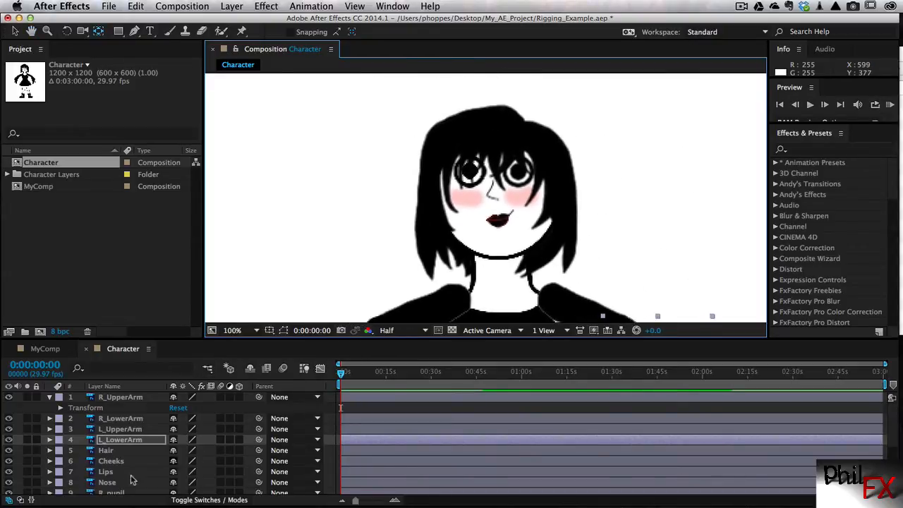
left_click(103, 452)
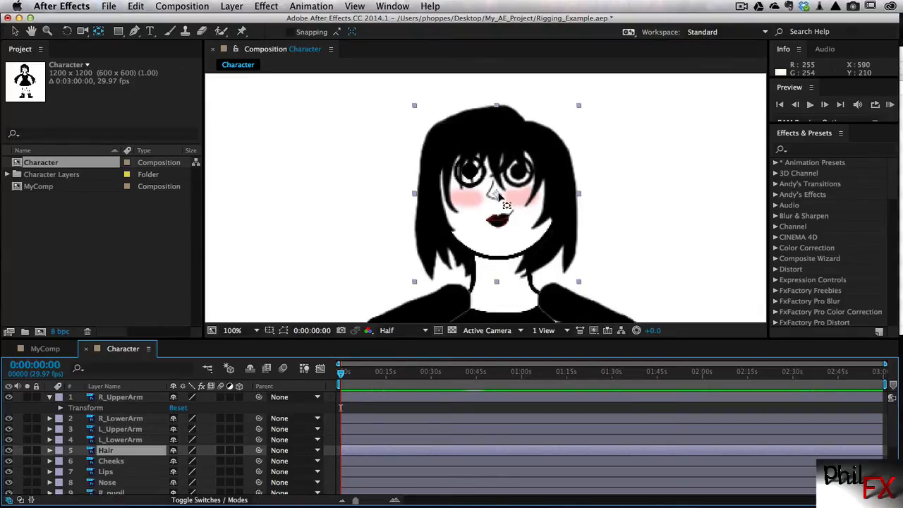
left_click_drag(495, 191, 496, 131)
Step: Check the anchor point positions of the Cheeks, Lips and Nose layers
left_click(113, 462)
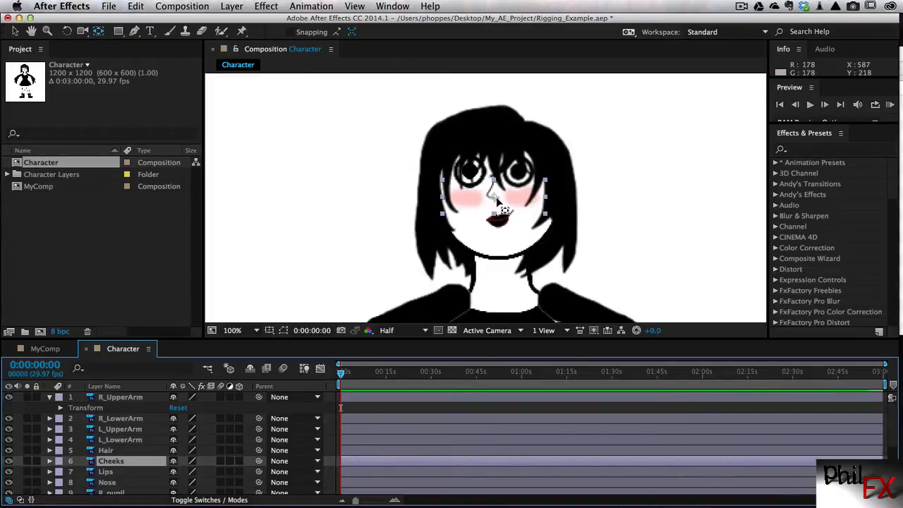
left_click(113, 471)
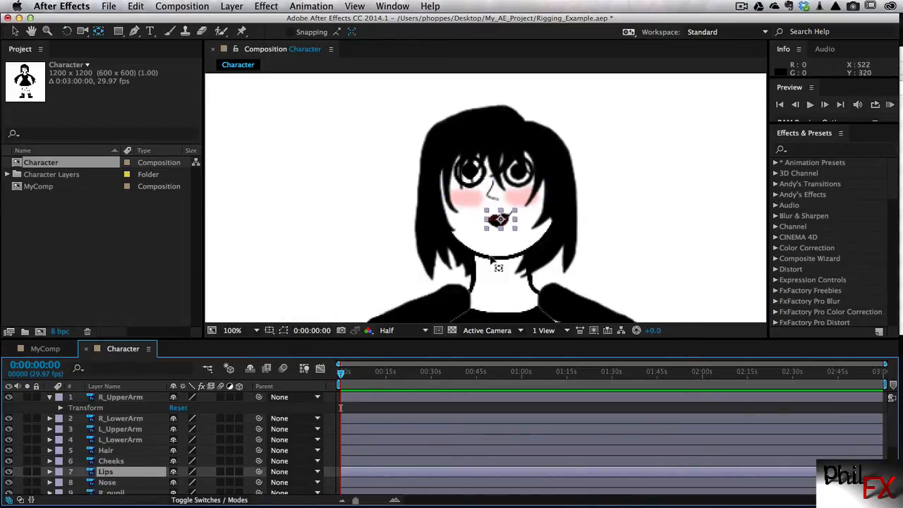
left_click(109, 483)
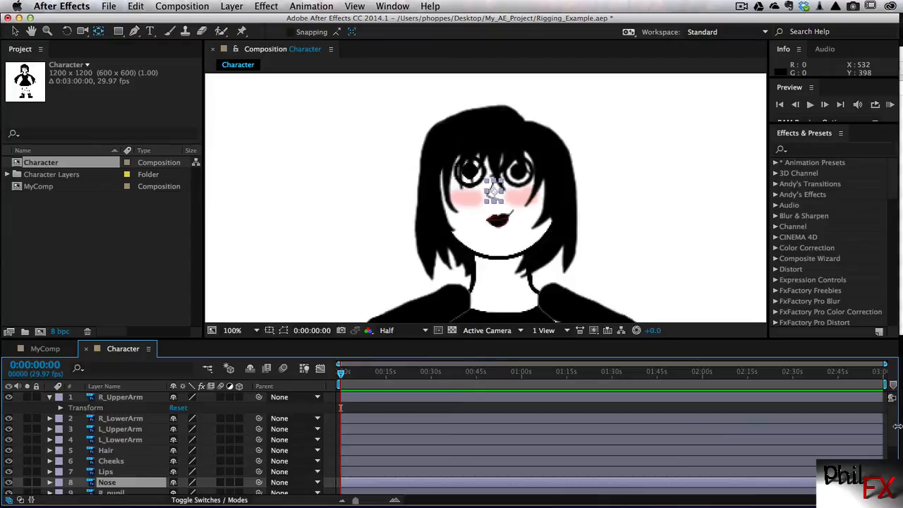
scroll(894, 424, "down", 8)
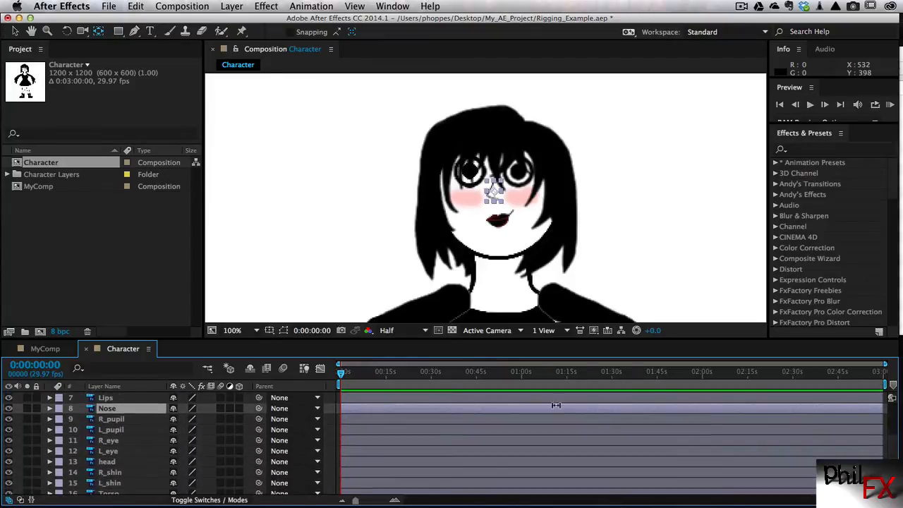
Step: Check the anchor point positions of the R_pupil, R_eye, L_pupil and L_eye layers
left_click(113, 420)
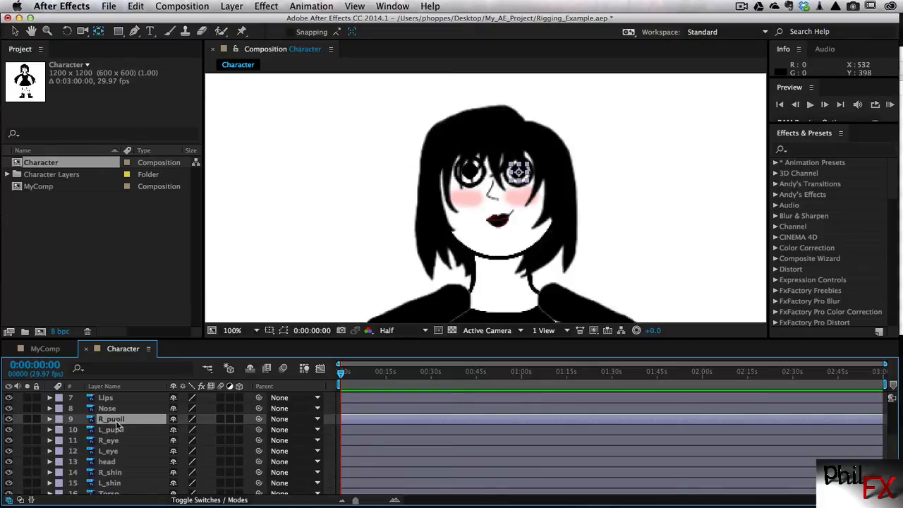
left_click(112, 441)
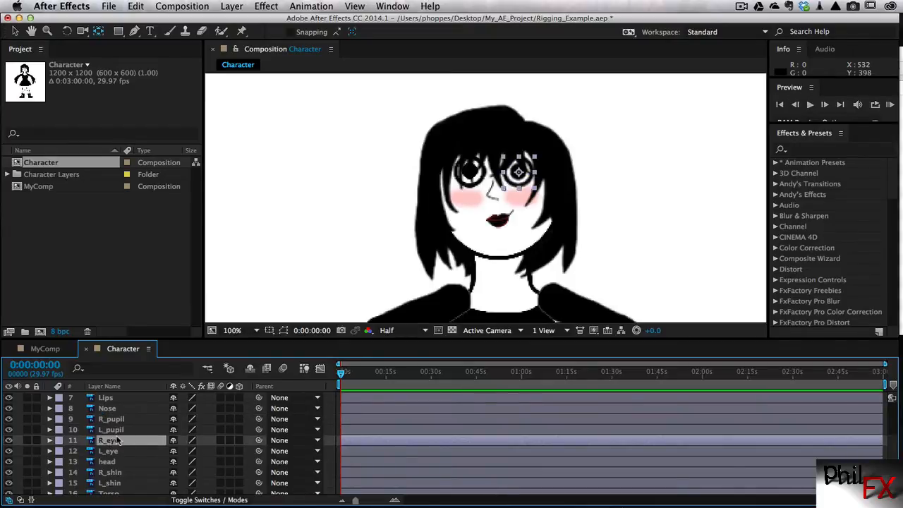
left_click(118, 431)
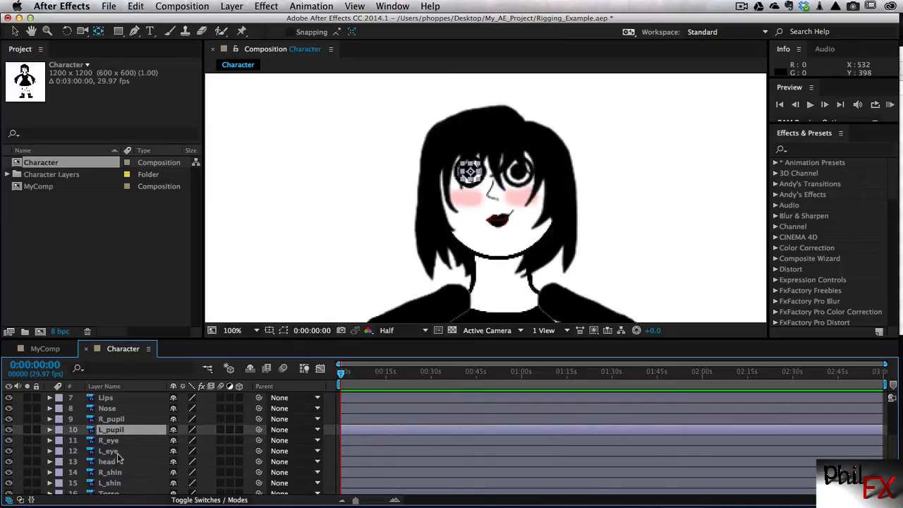
left_click(116, 453)
Step: Try rotating the head layer around its anchor point between the nose and lips, undoing the accidental hair rotation
left_click(112, 463)
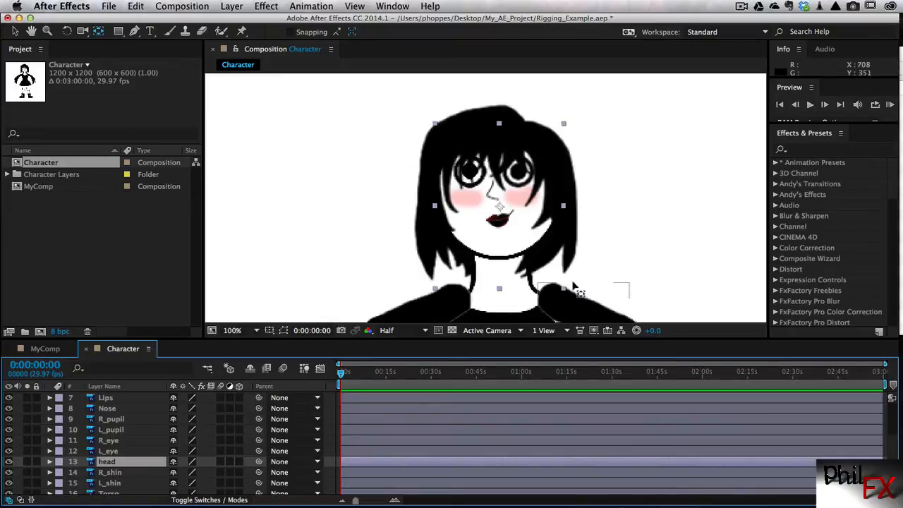
left_click(67, 32)
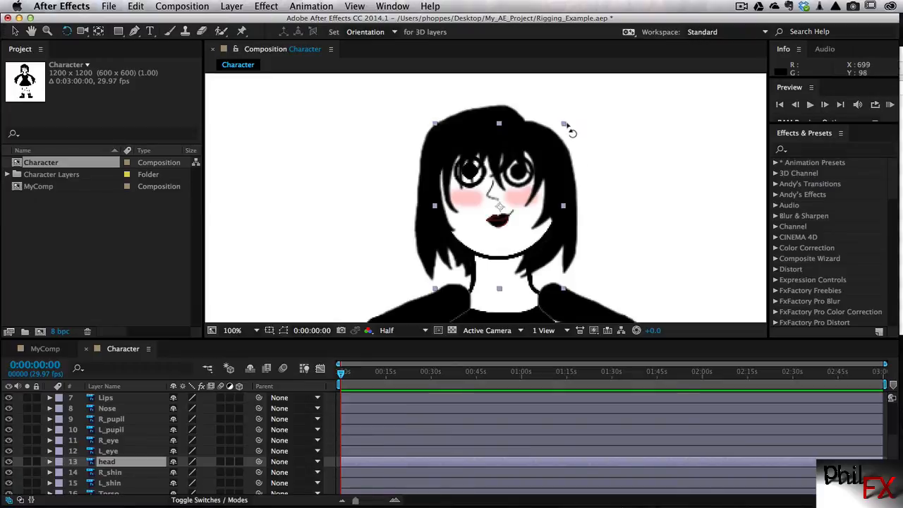
mouse_move(566, 125)
left_mouse_down()
mouse_move(548, 105)
mouse_move(542, 110)
mouse_move(558, 125)
left_mouse_up()
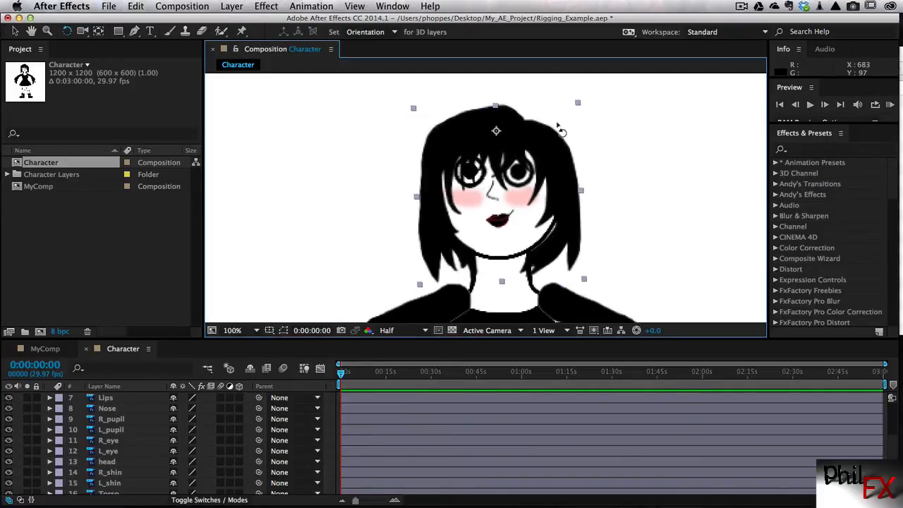
key("ctrl+z")
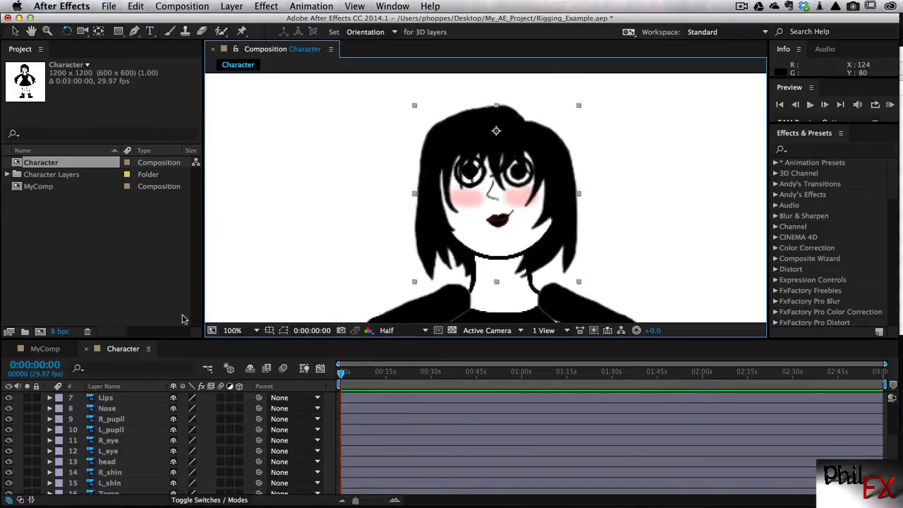
left_click(103, 464)
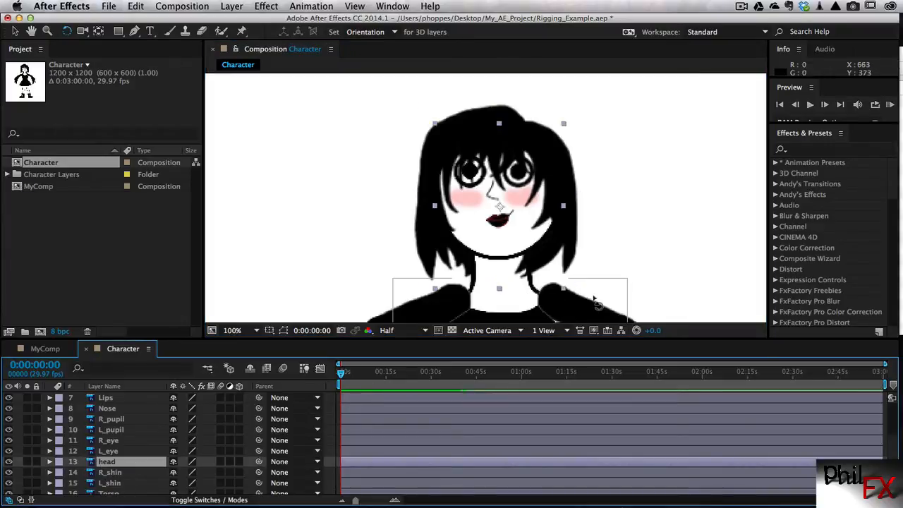
left_click_drag(568, 297, 590, 211)
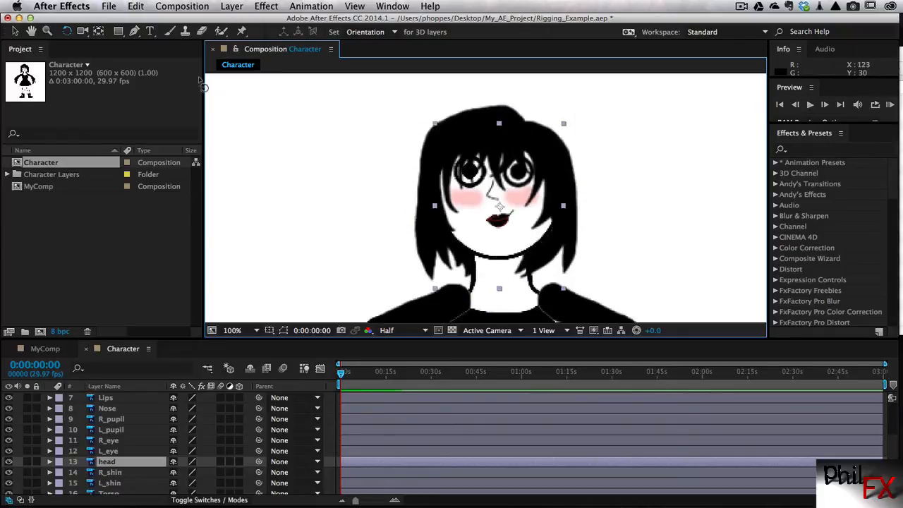
Step: Using the Pan Behind tool, move the head layer's anchor point straight down from above the lips to the neck
left_click(96, 32)
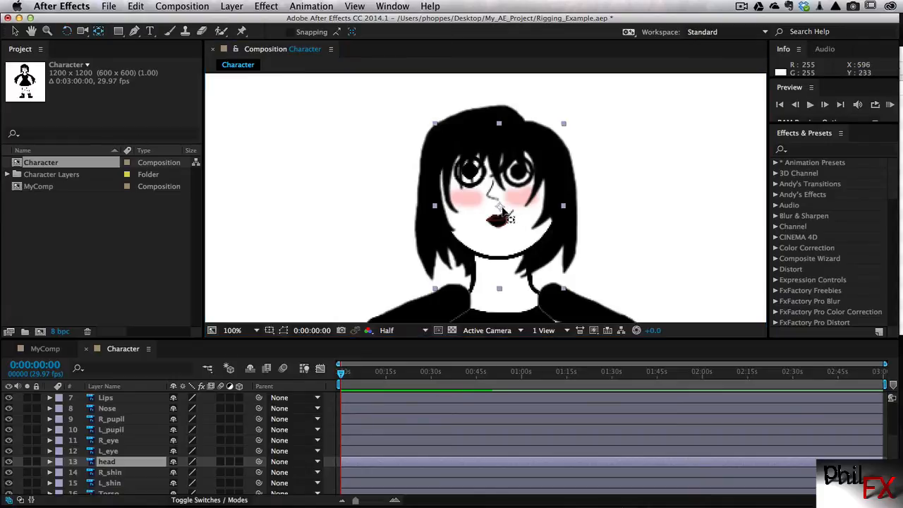
left_click_drag(500, 213, 501, 286)
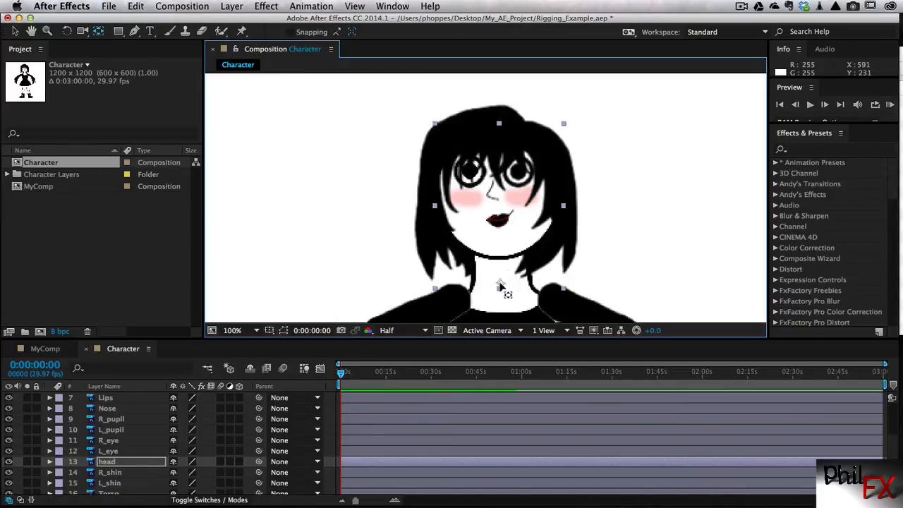
Step: Examine the legs and check the anchor point positions of the R_shin, Torso and L_Thigh layers
key("comma")
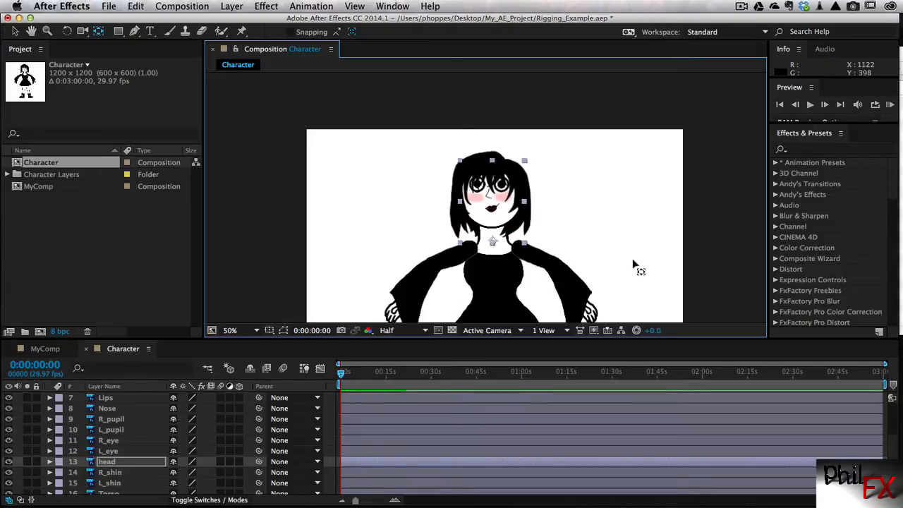
key("space")
left_click_drag(590, 264, 596, 117)
left_click_drag(615, 284, 609, 209)
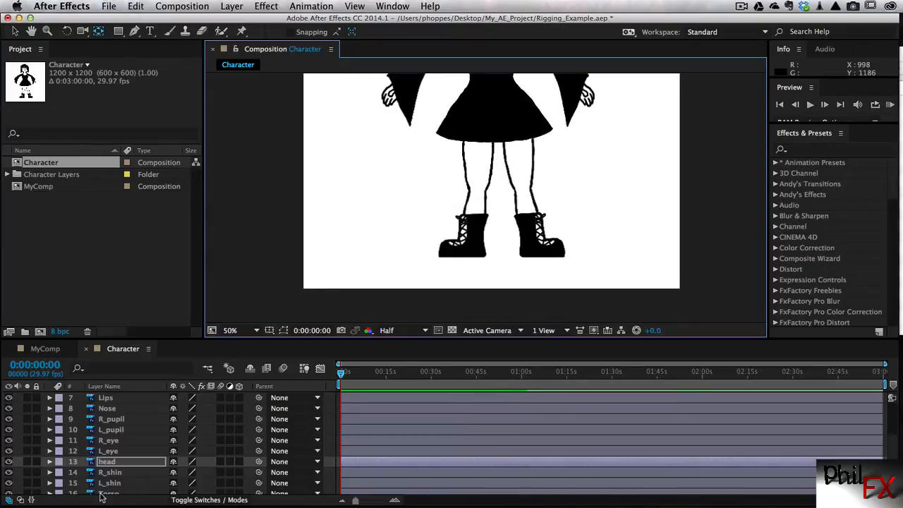
left_click(111, 473)
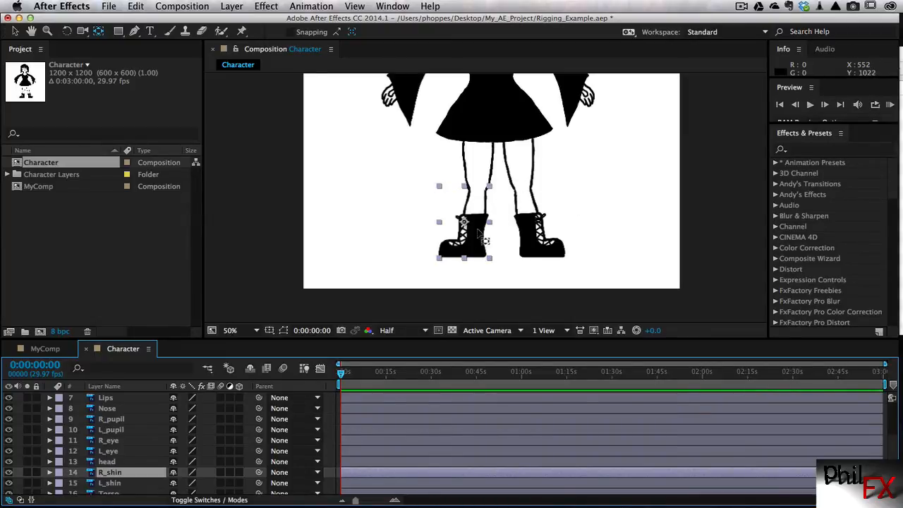
left_click(477, 167)
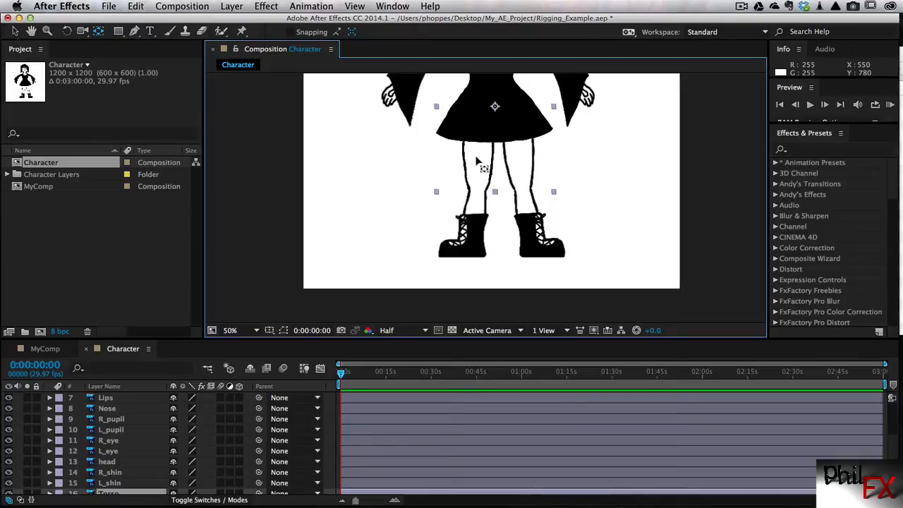
left_click(480, 210)
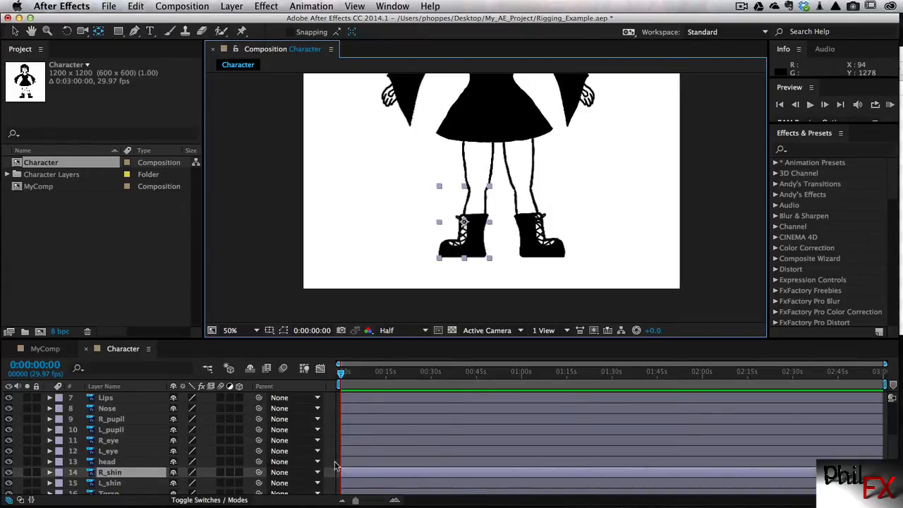
scroll(892, 442, "down", 3)
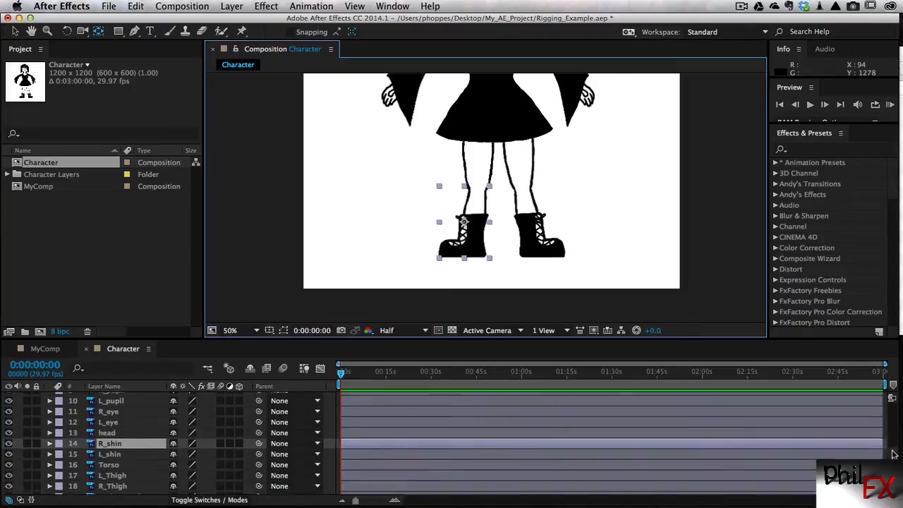
left_click(112, 470)
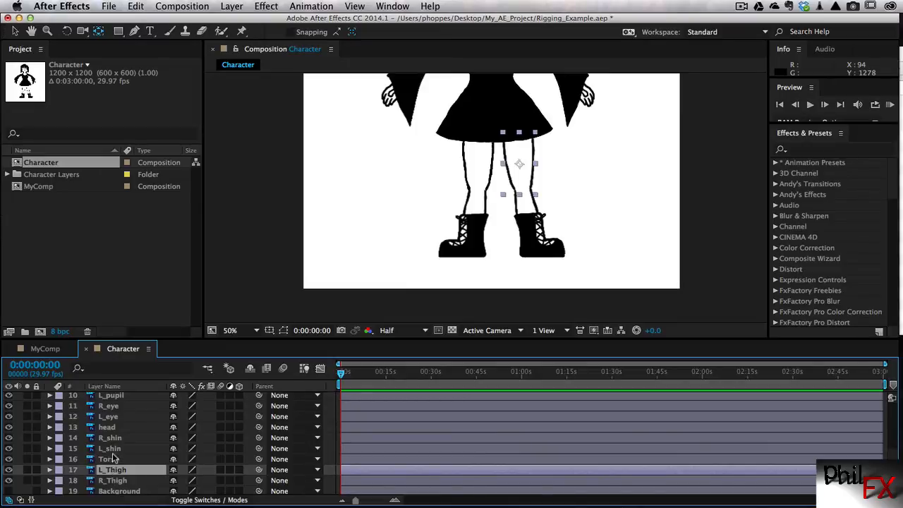
Step: Move the L_shin layer's anchor point down to the toe of the boot
left_click(109, 449)
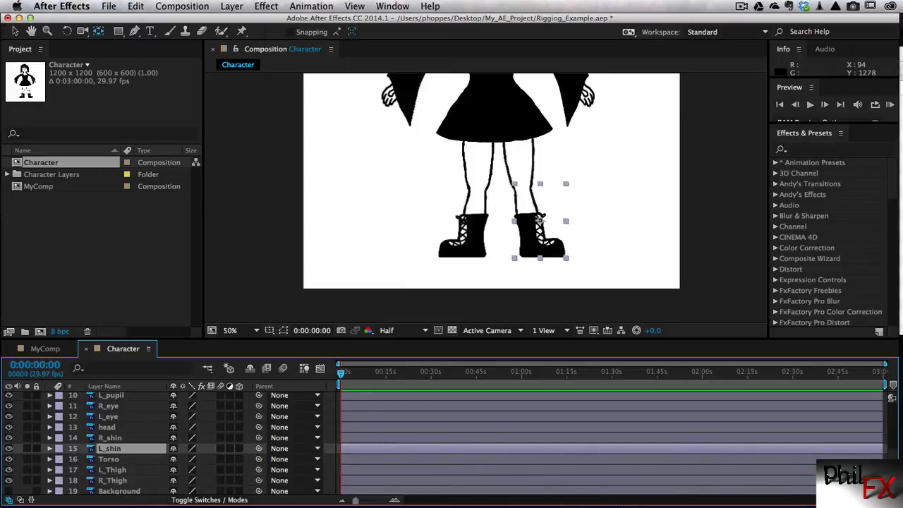
scroll(134, 443, "down", 1)
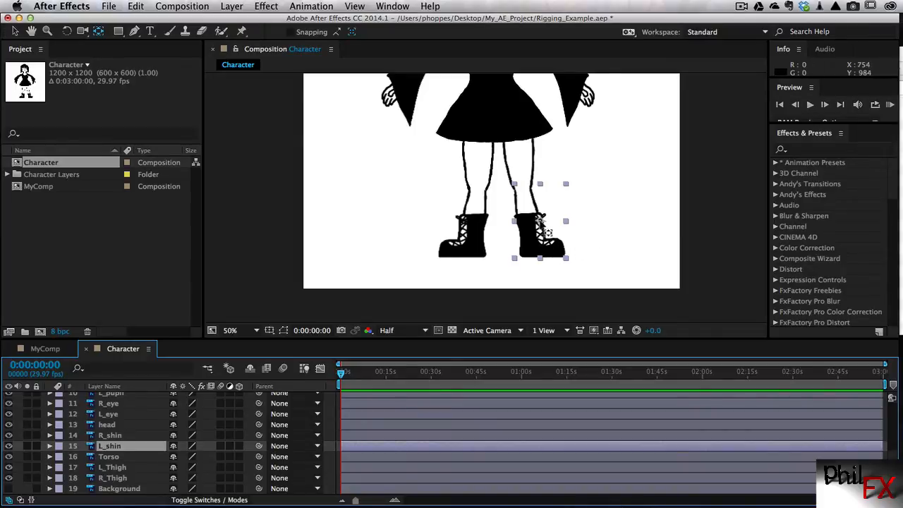
left_click_drag(541, 220, 552, 250)
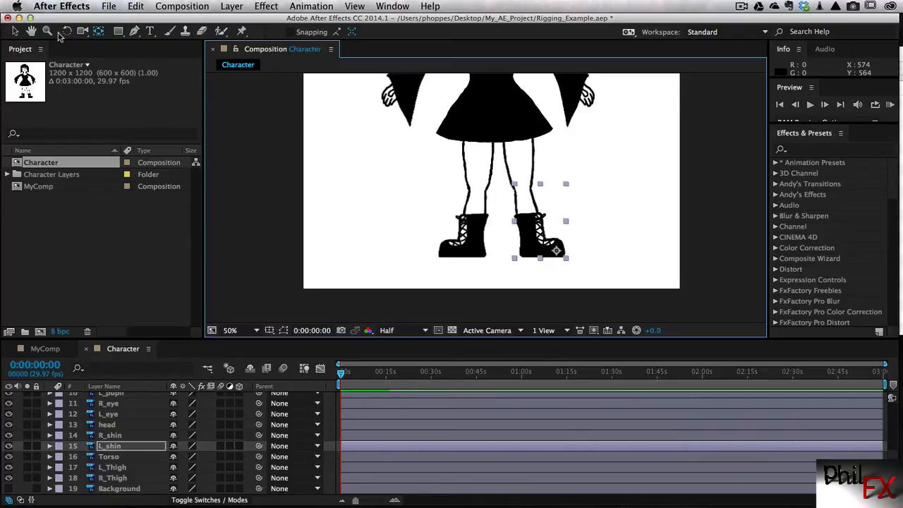
Step: Fit the whole character in view, move L_shin away from the leg and rotate it around its toe anchor point
left_click(15, 31)
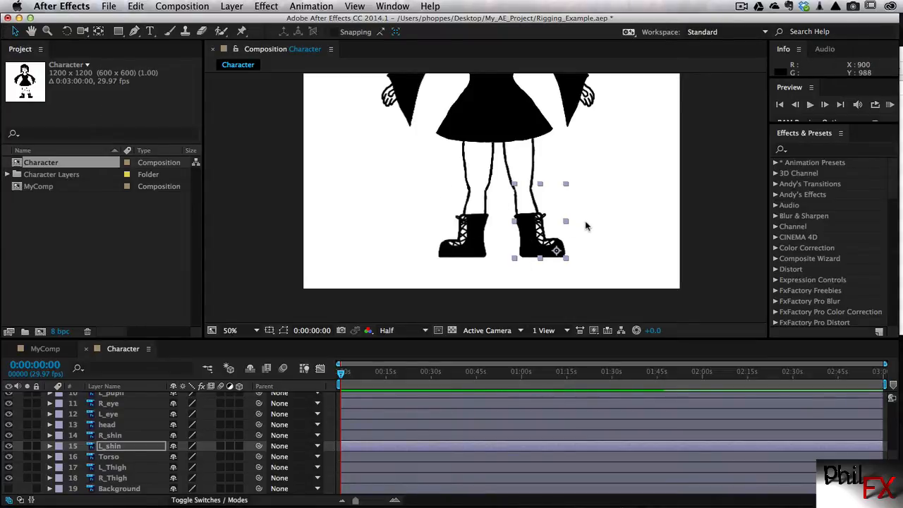
scroll(585, 226, "down", 1)
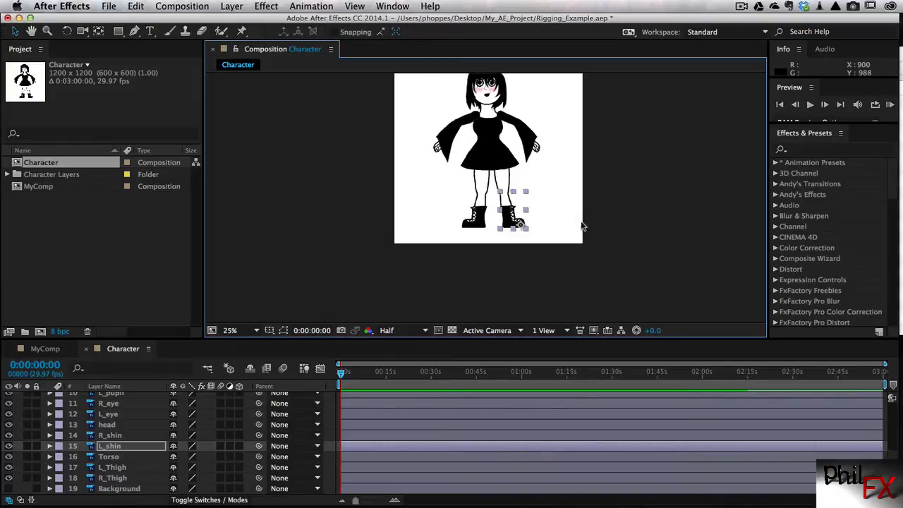
left_click(256, 330)
left_click(257, 353)
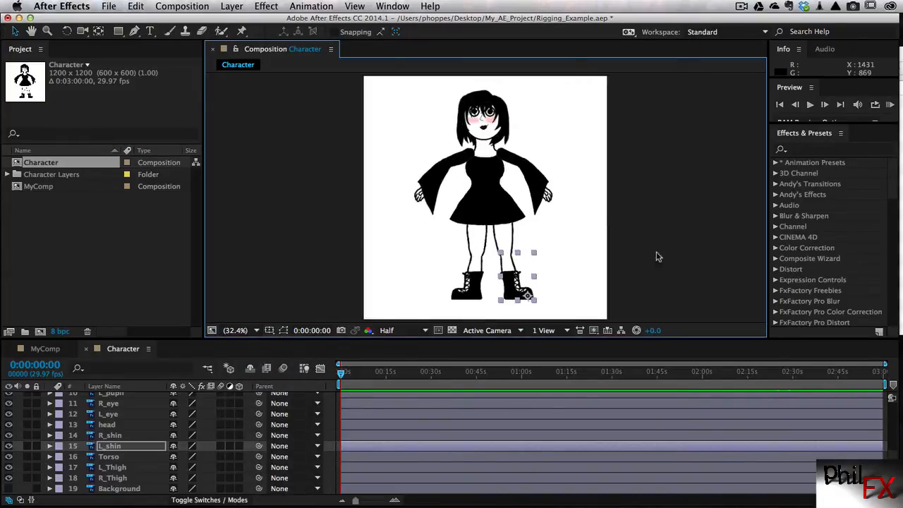
left_click_drag(515, 296, 551, 278)
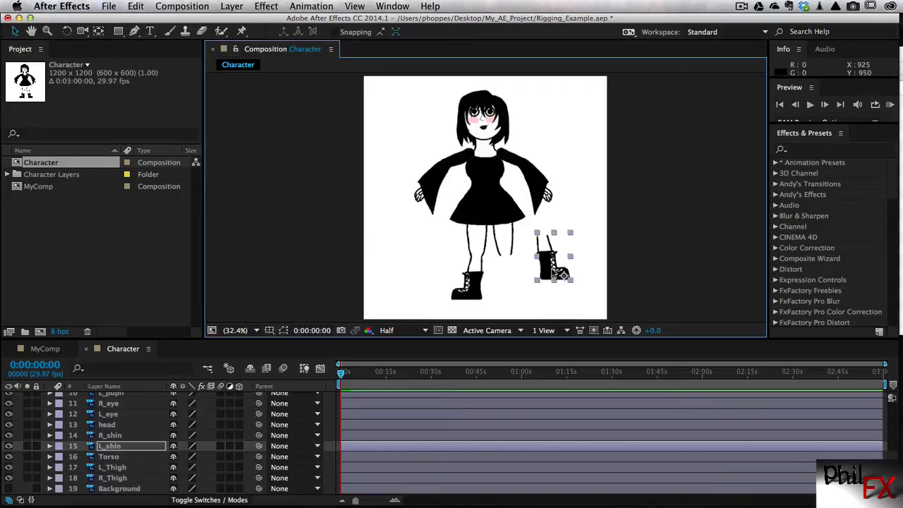
left_click(67, 31)
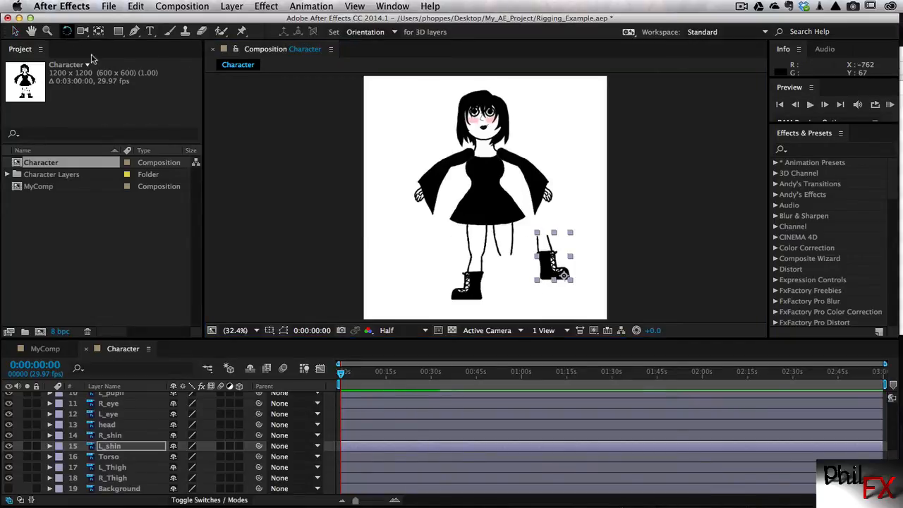
left_click(533, 283)
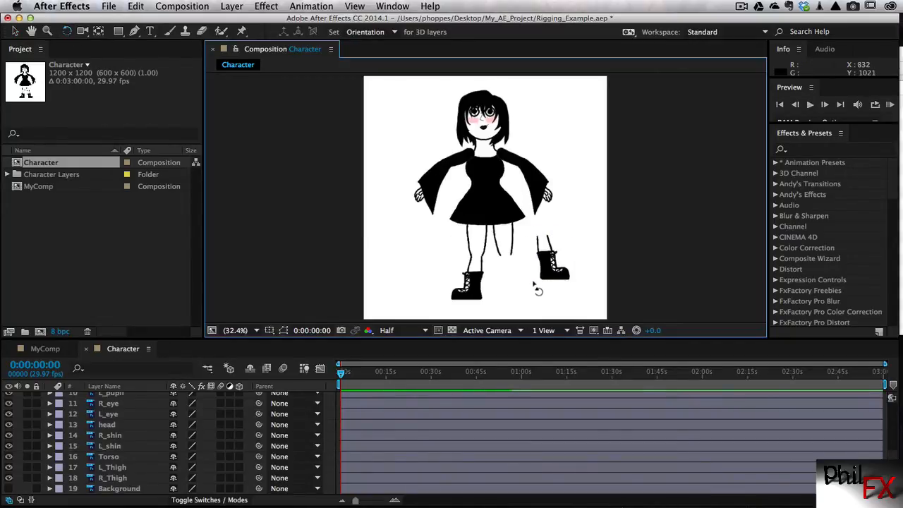
left_click_drag(537, 282, 541, 291)
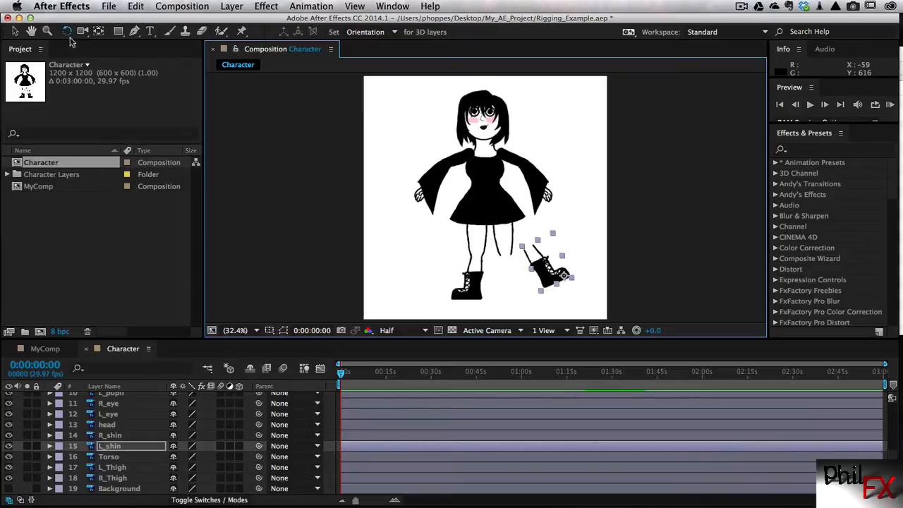
Step: Rotate the L_Thigh layer around its central anchor point toward the displaced shin
left_click(15, 31)
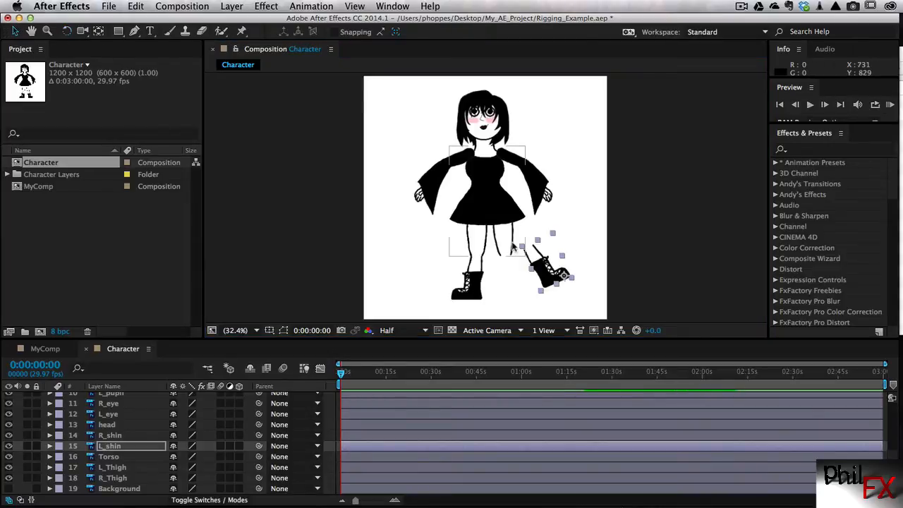
left_click(124, 469)
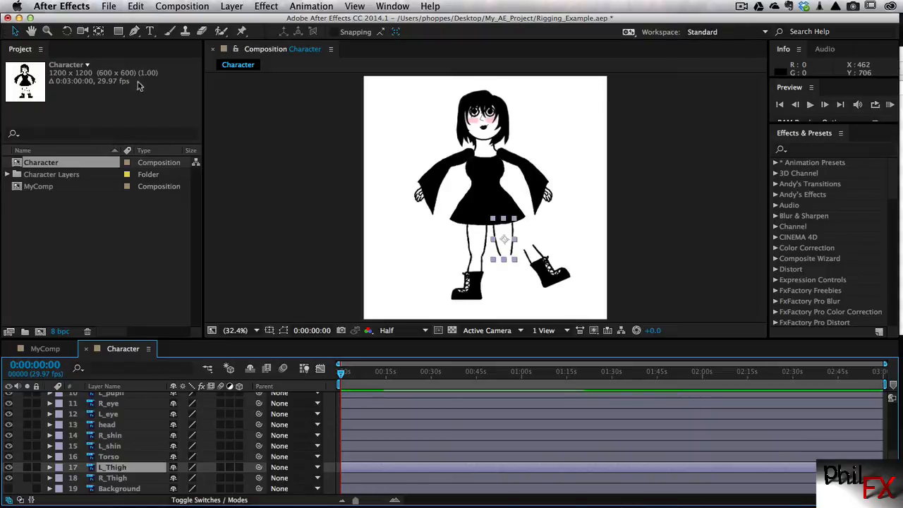
left_click(66, 31)
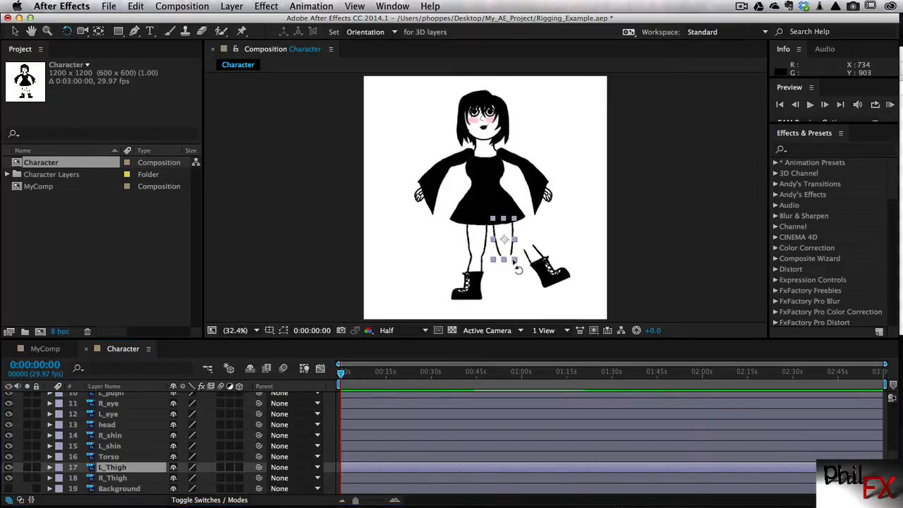
left_click_drag(517, 267, 523, 255)
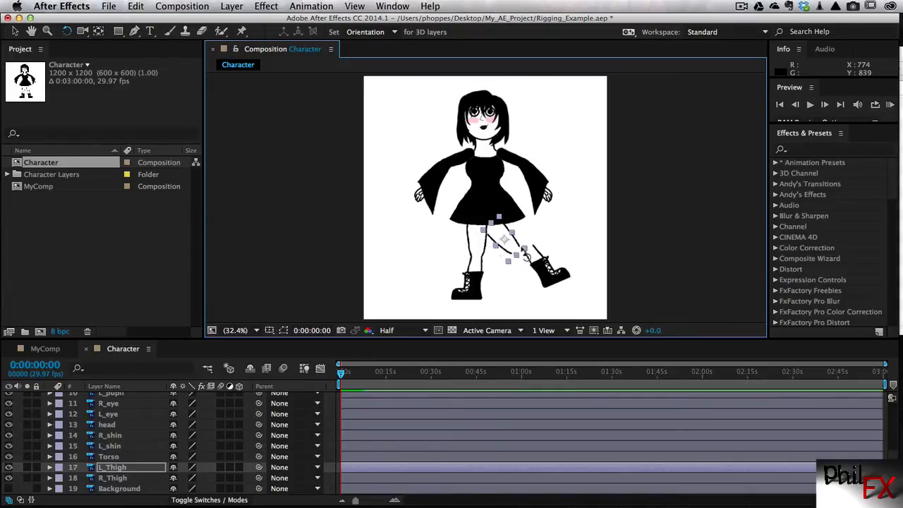
Step: Undo the L_Thigh rotation and the L_shin rotation and move
key("super+z")
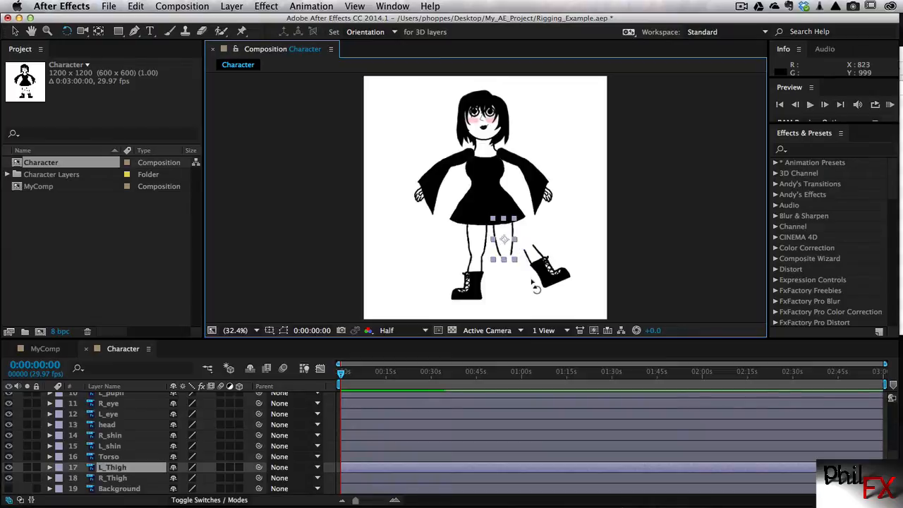
key("super+z")
key("super+z")
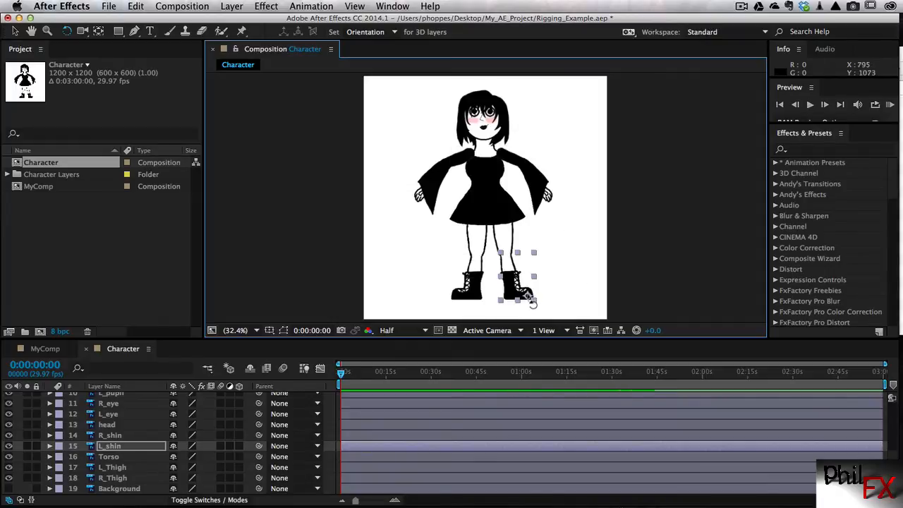
Step: Move the L_Thigh layer's anchor point down to the centre of the knee
left_click(98, 32)
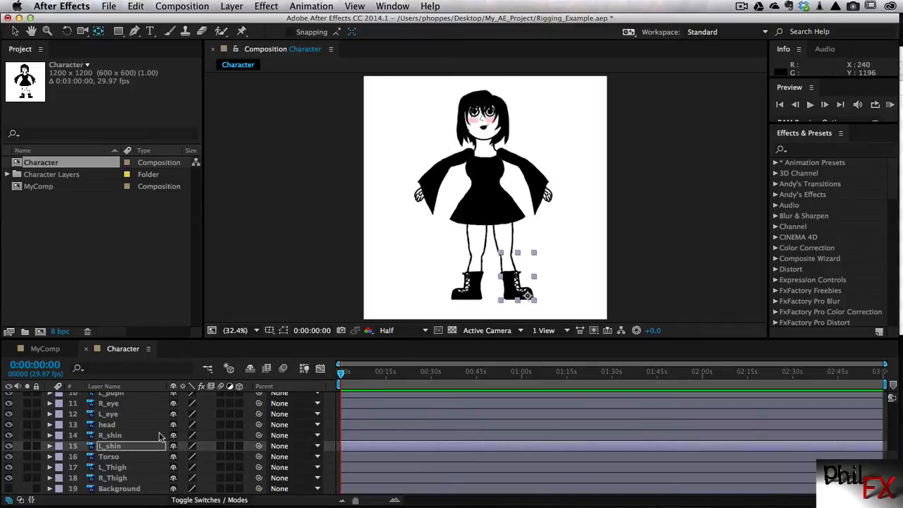
left_click(128, 468)
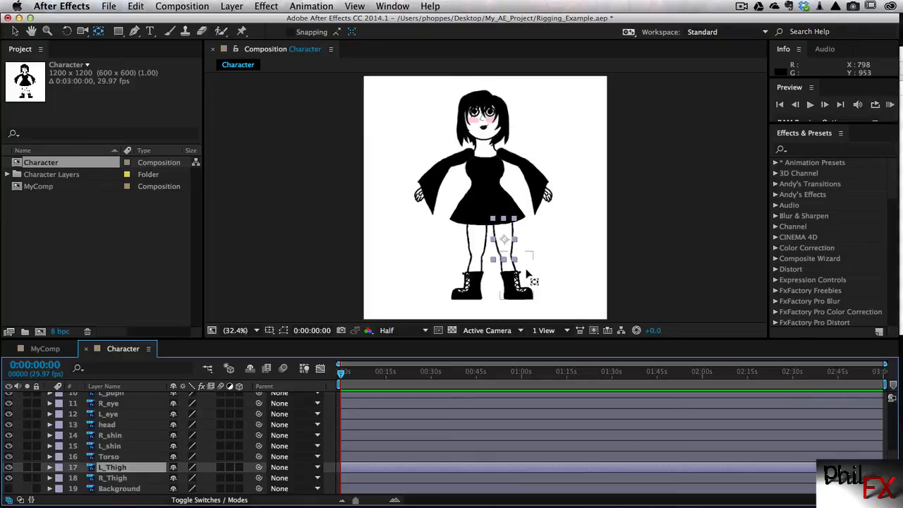
key("period")
key("period")
key("period")
key("period")
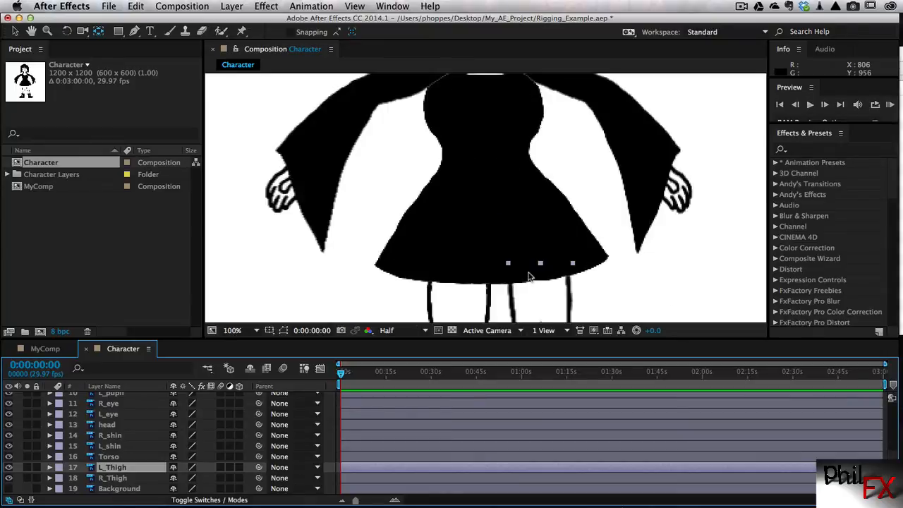
key("space")
left_click_drag(531, 276, 487, 193)
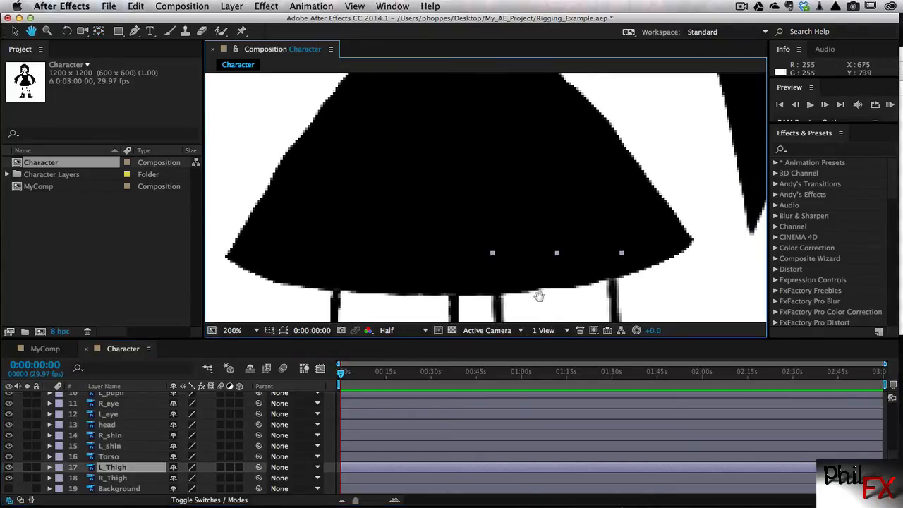
left_click_drag(537, 294, 471, 163)
left_click_drag(497, 280, 523, 235)
key("y")
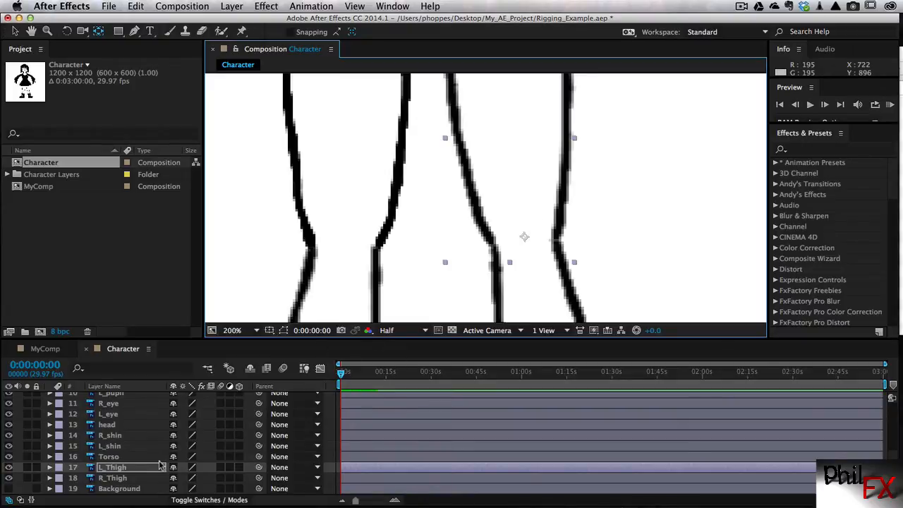
Step: Move the R_Thigh layer's anchor point down to the knee and the R_shin layer's anchor point to the toe of the boot
left_click(114, 479)
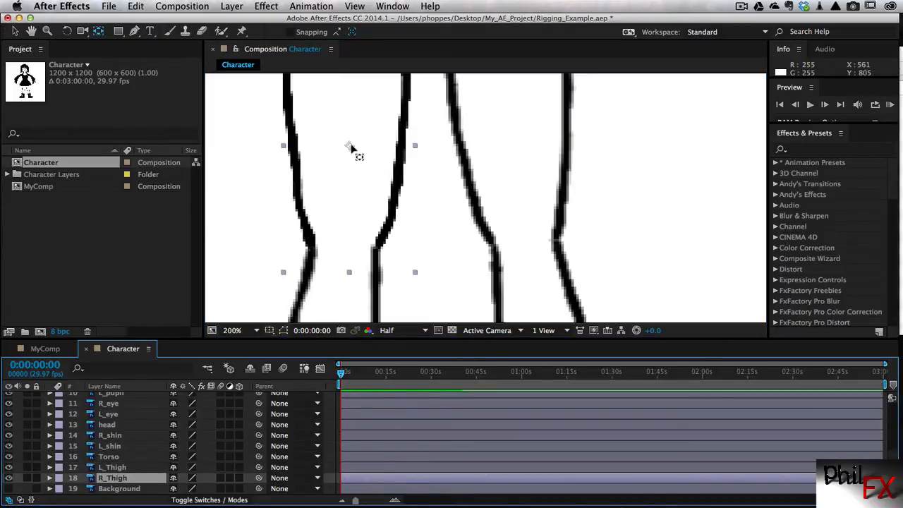
left_click_drag(351, 163, 345, 244)
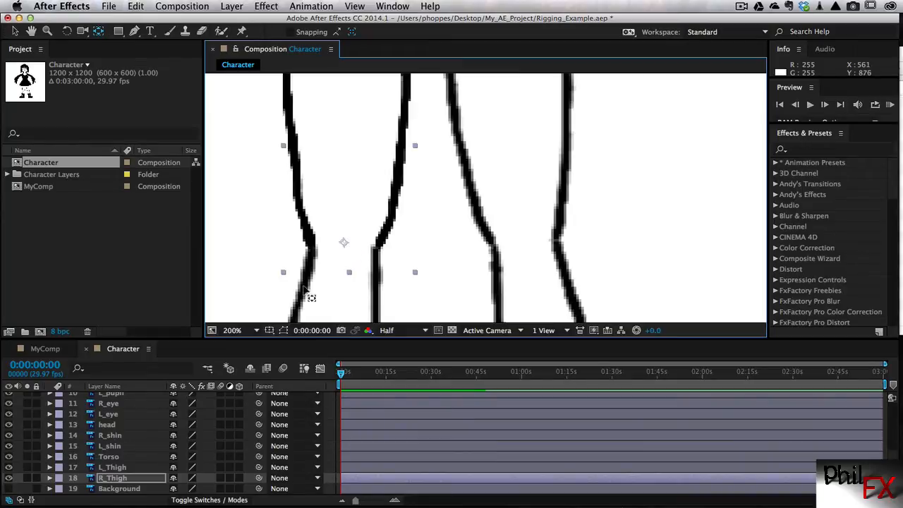
left_click(111, 435)
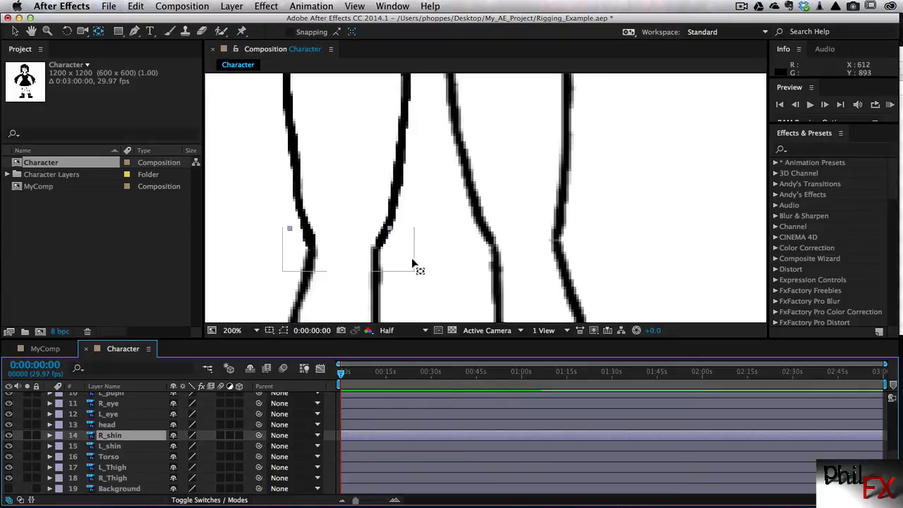
key("space")
left_click_drag(410, 286, 419, 81)
key("y")
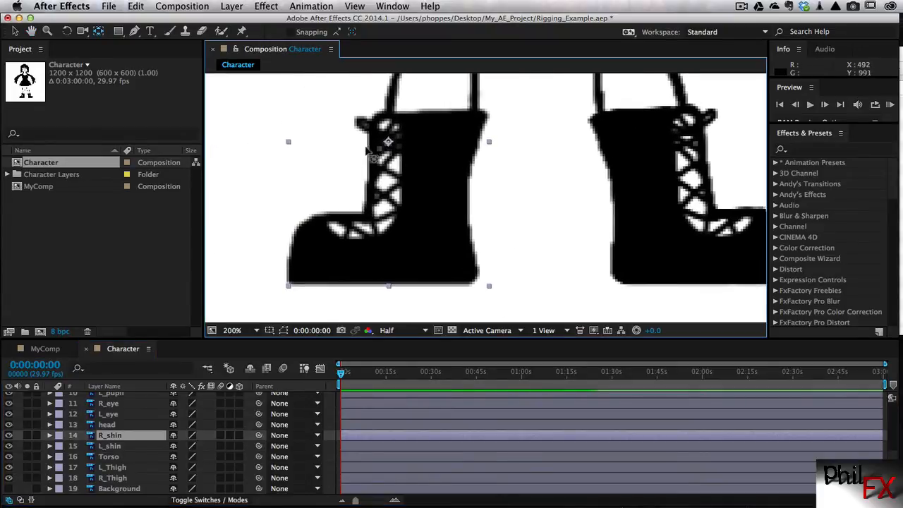
left_click_drag(372, 154, 313, 268)
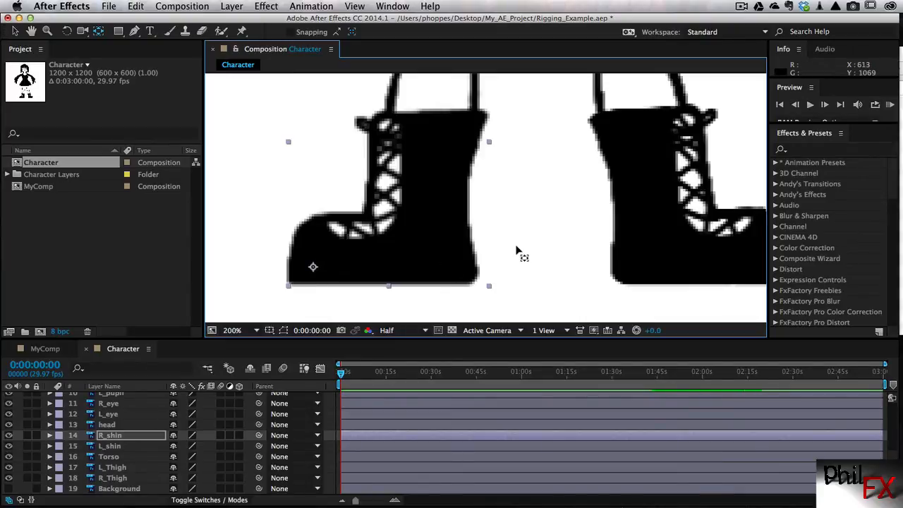
Step: Fit the whole character in view and move the Torso layer's anchor point slightly down to the hips in the lower skirt
key("comma")
key("comma")
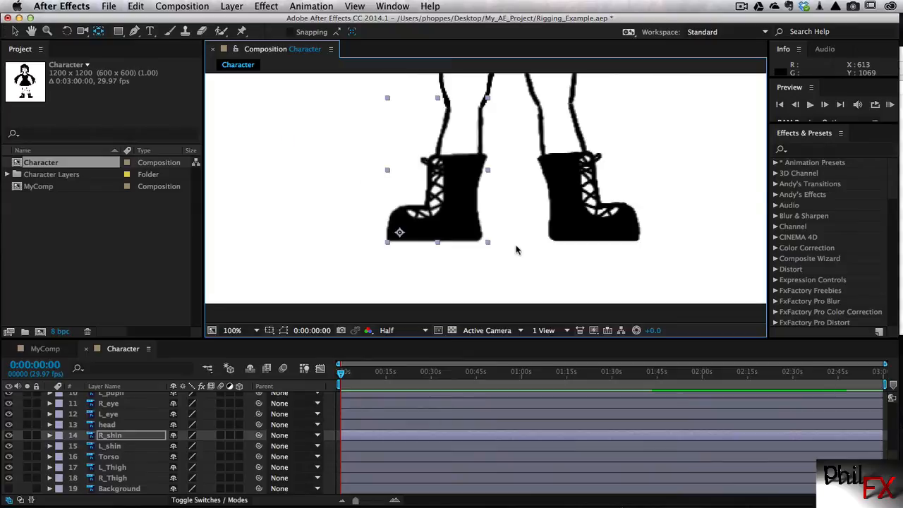
left_click_drag(558, 184, 547, 229)
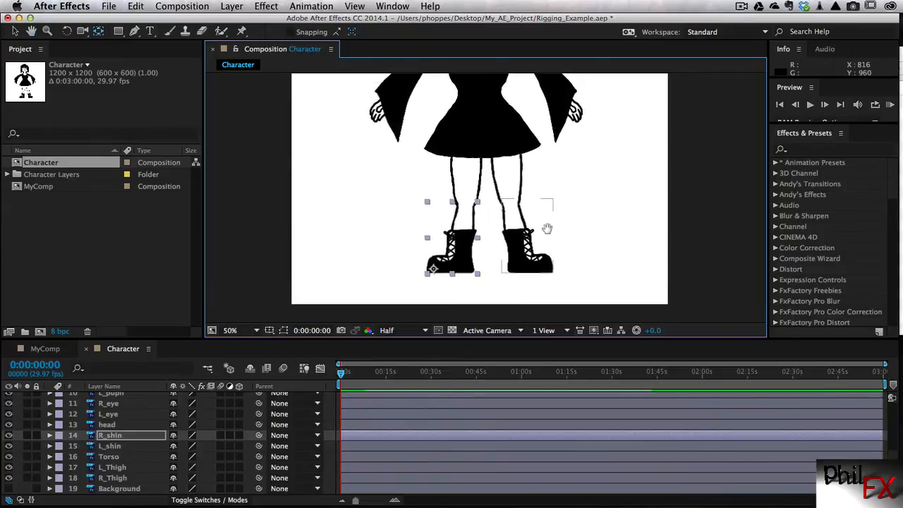
key("super+p")
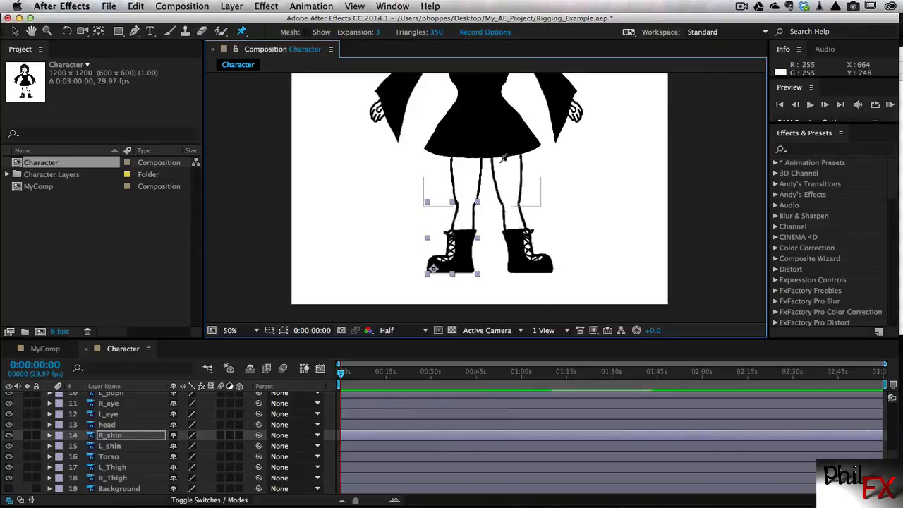
scroll(502, 158, "down", 2)
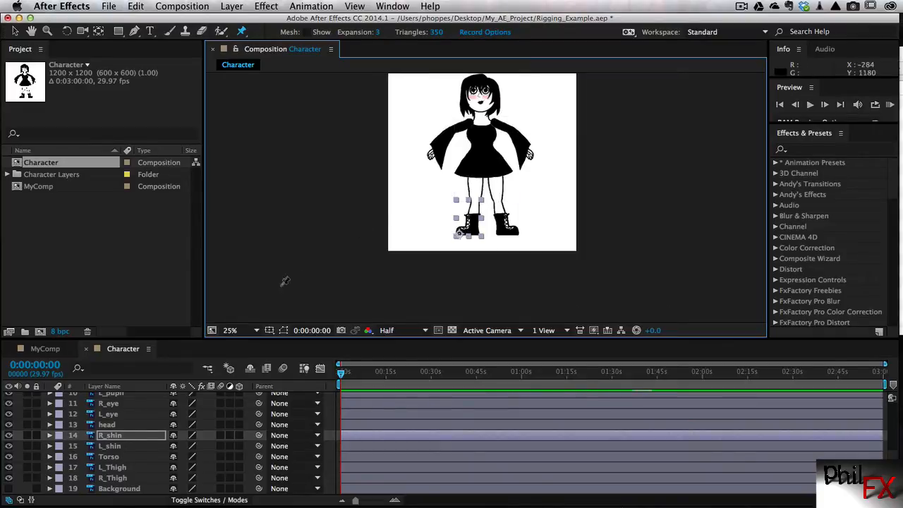
left_click(254, 331)
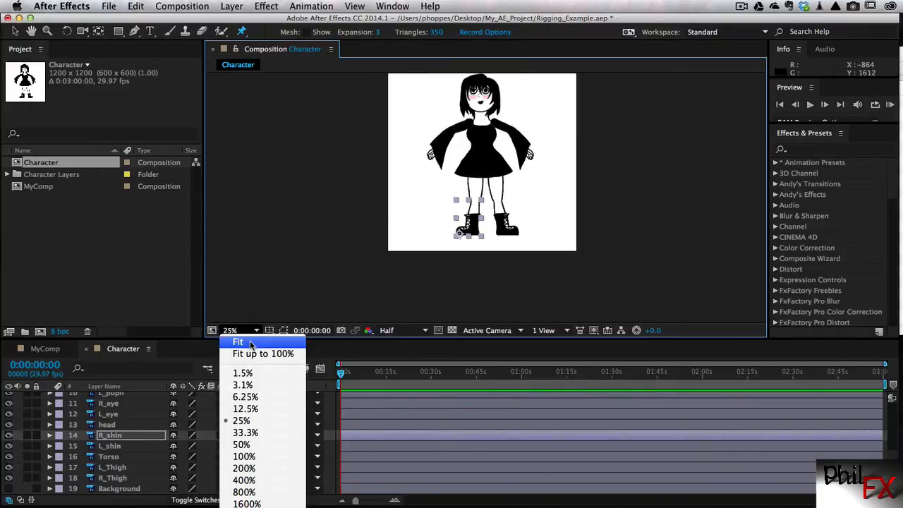
left_click(238, 342)
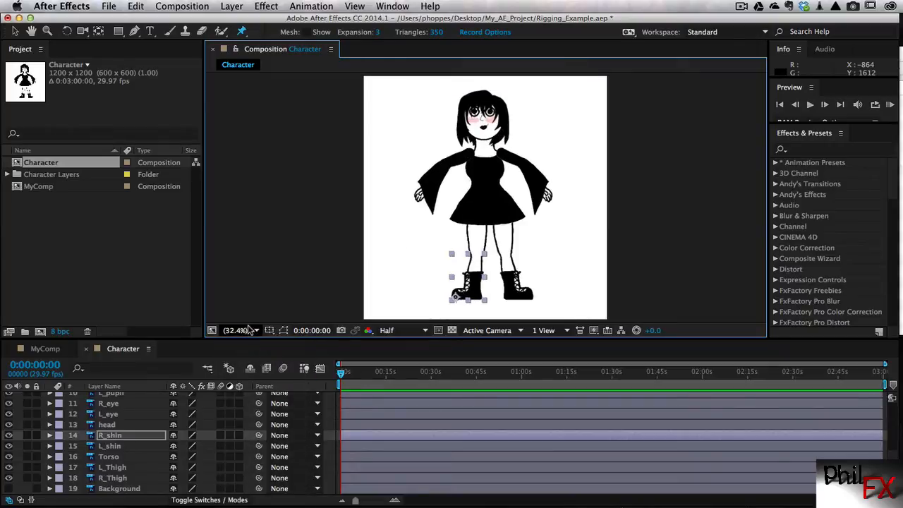
left_click(113, 457)
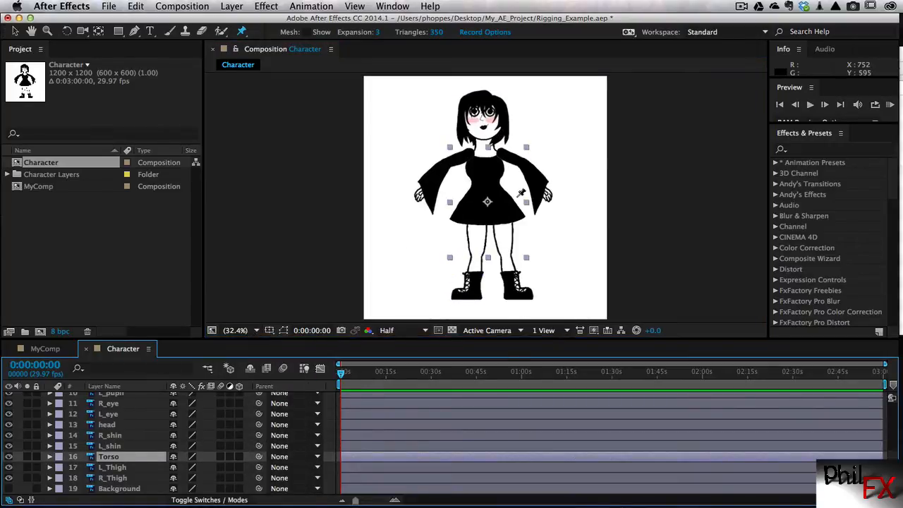
left_click(99, 31)
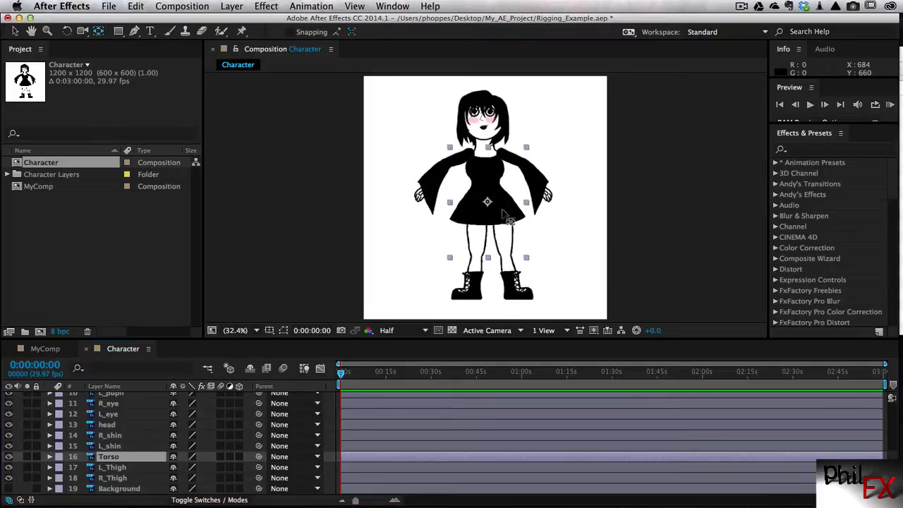
left_click_drag(492, 210, 492, 220)
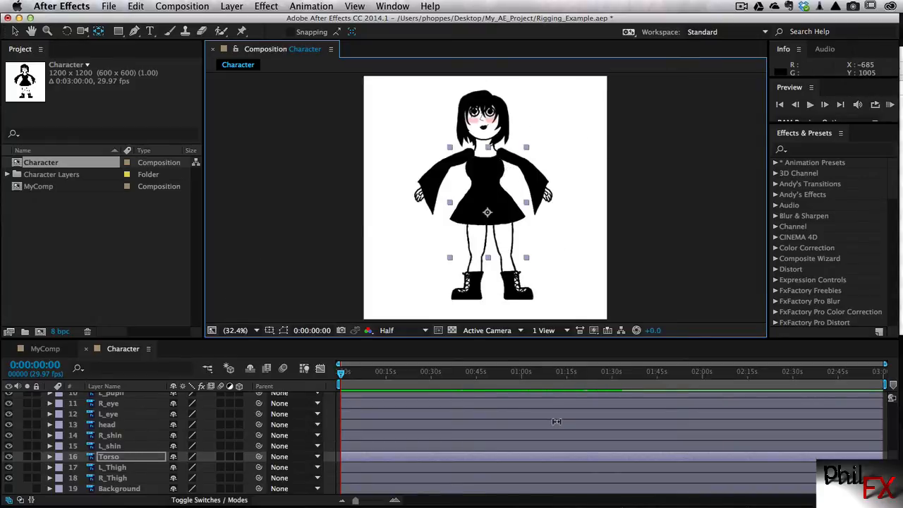
Step: Collapse the expanded properties of the R_UpperArm layer
scroll(141, 444, "up", 5)
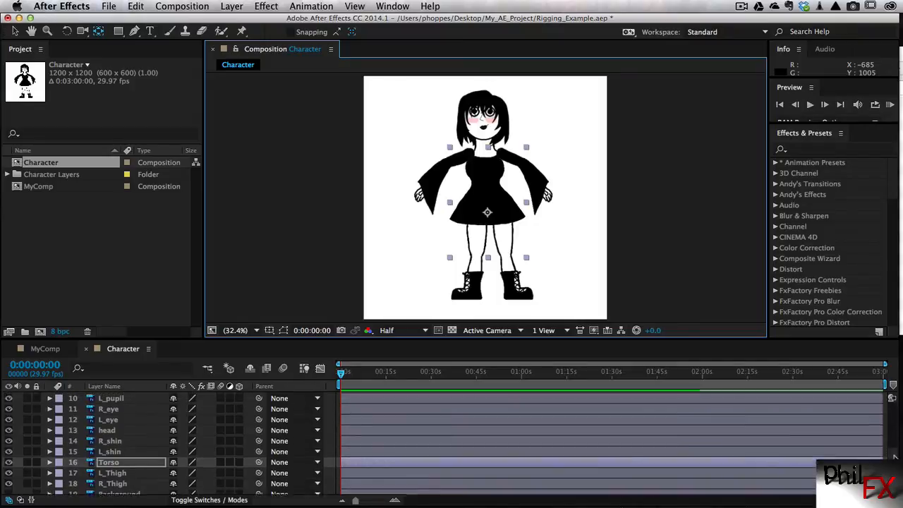
scroll(890, 433, "up", 3)
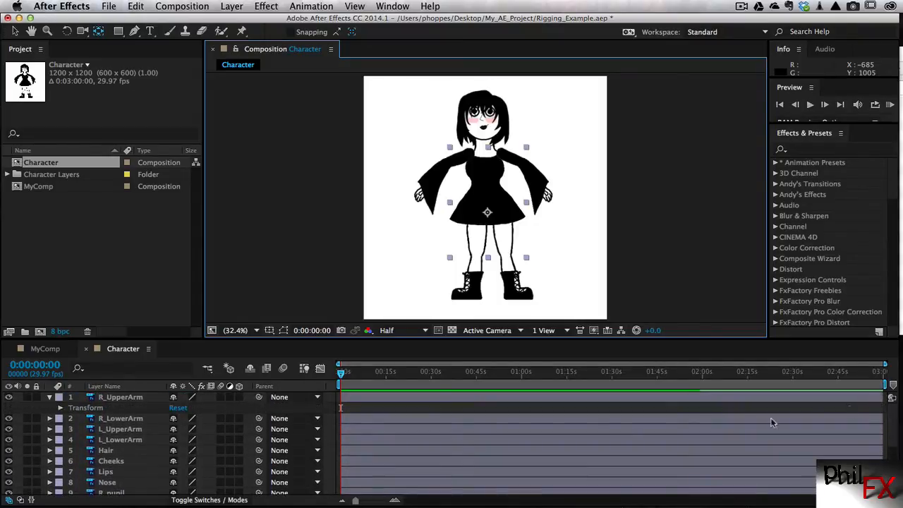
left_click(51, 398)
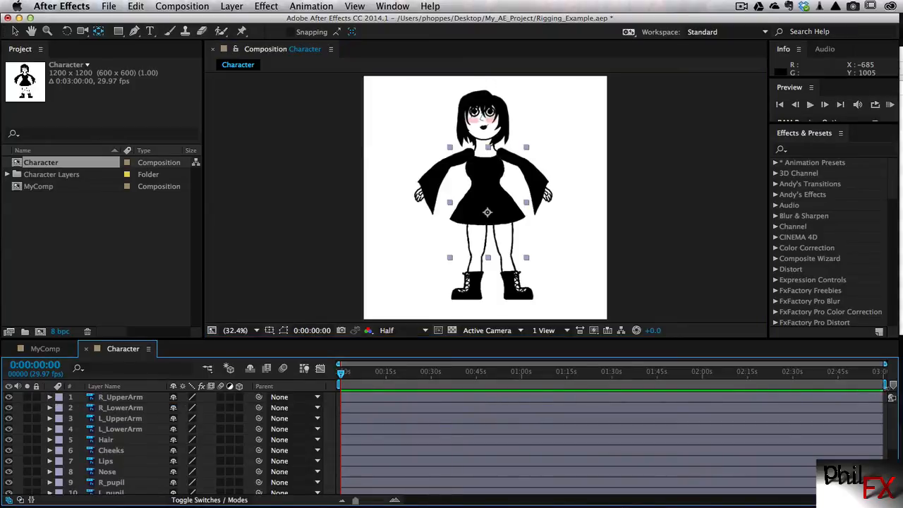
mouse_move(894, 421)
left_mouse_down()
mouse_move(894, 466)
mouse_move(894, 407)
left_mouse_up()
Step: Rotate the R_UpperArm layer upward around its shoulder anchor point
left_click(129, 399)
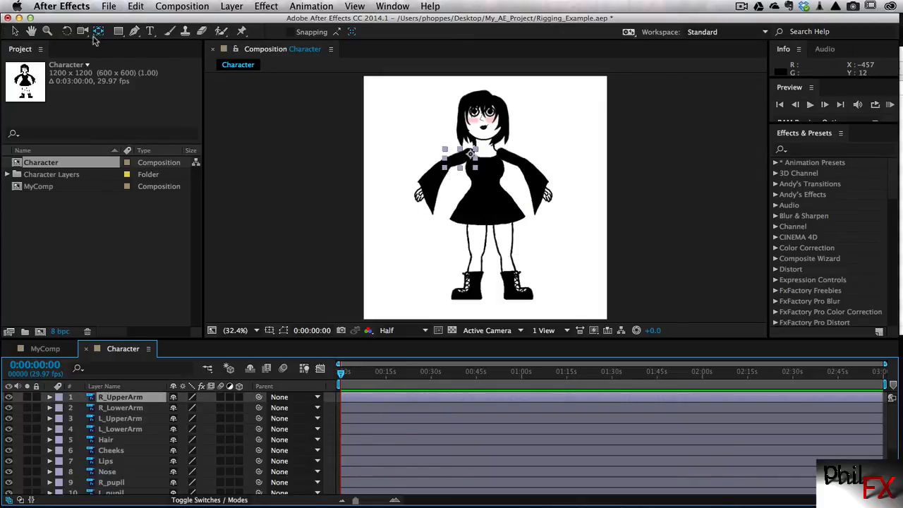
left_click(15, 31)
left_click(67, 31)
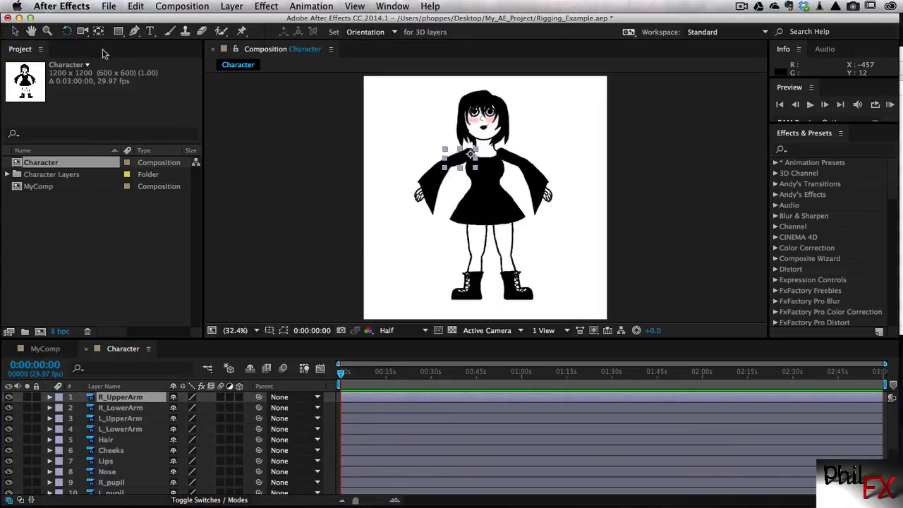
left_click(444, 168)
left_click_drag(448, 174, 451, 194)
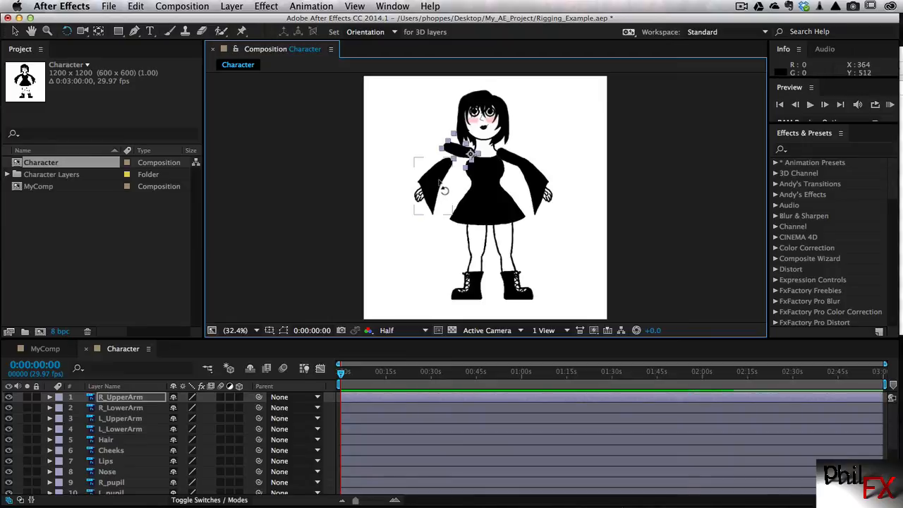
Step: Move R_LowerArm up to the end of the raised upper arm and rotate it outward around its elbow anchor point
double_click(442, 189)
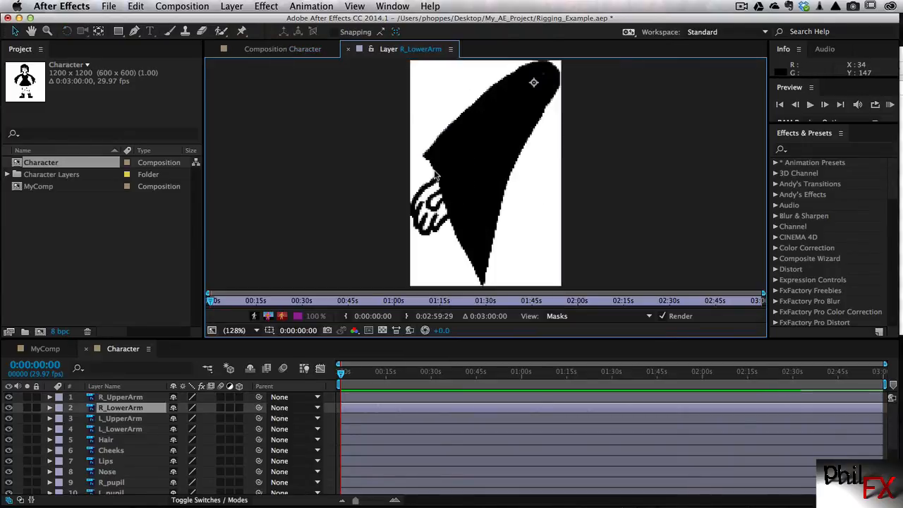
left_click(346, 52)
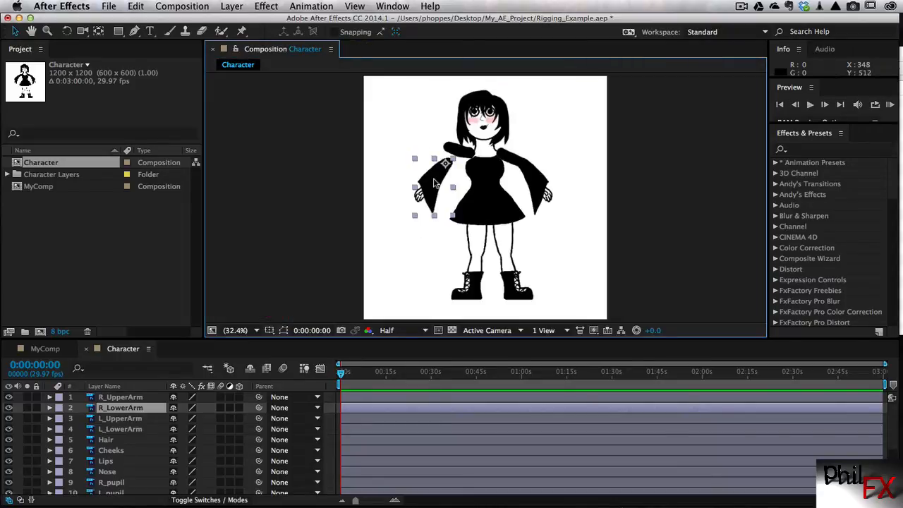
left_click_drag(431, 175, 432, 166)
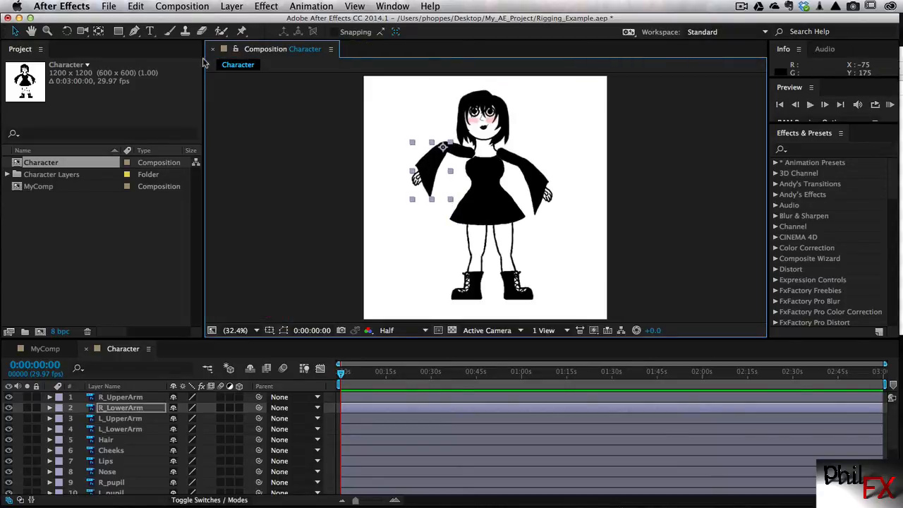
left_click(67, 31)
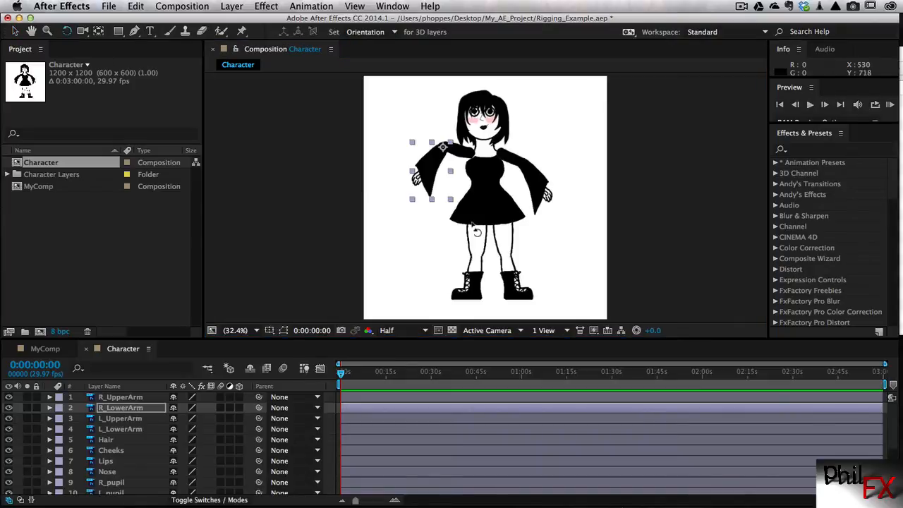
left_click_drag(415, 198, 424, 139)
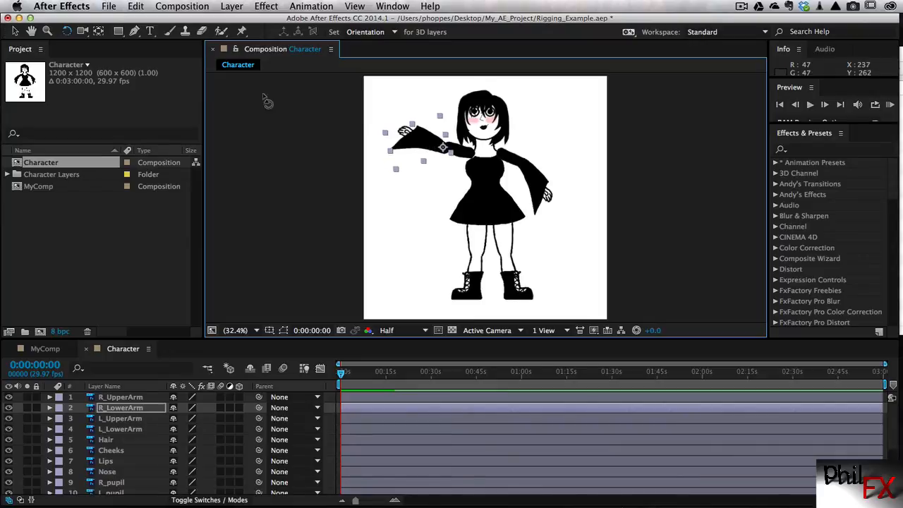
left_click(14, 31)
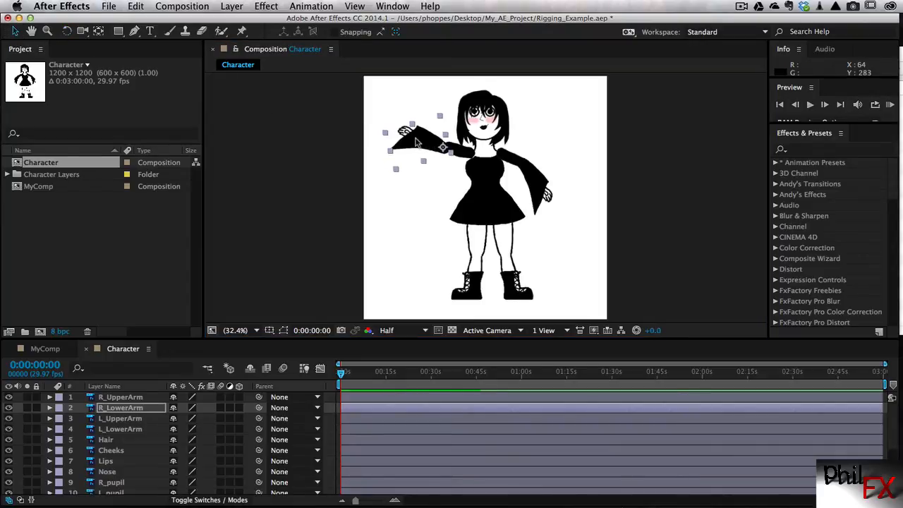
left_click_drag(428, 149, 430, 147)
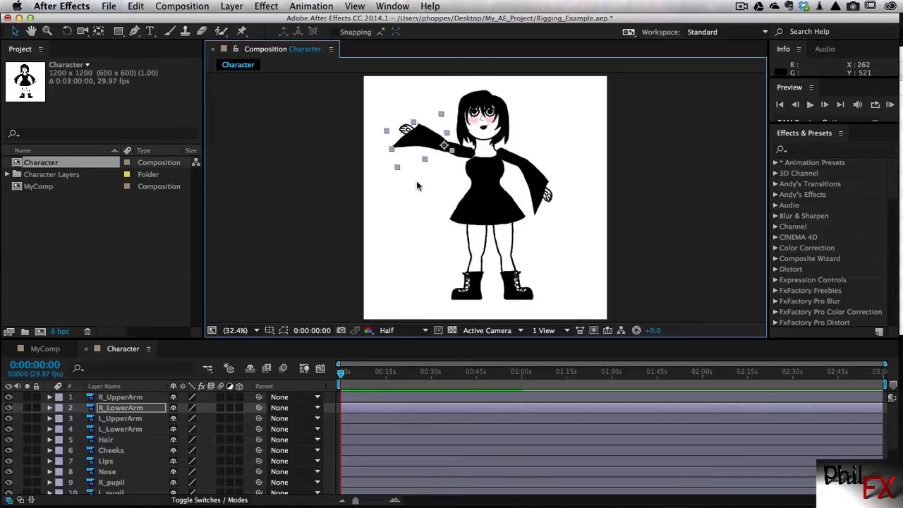
Step: Undo the R_LowerArm moves and rotation and the R_UpperArm rotation
key("super+z")
key("super+z")
key("super+z")
key("super+z")
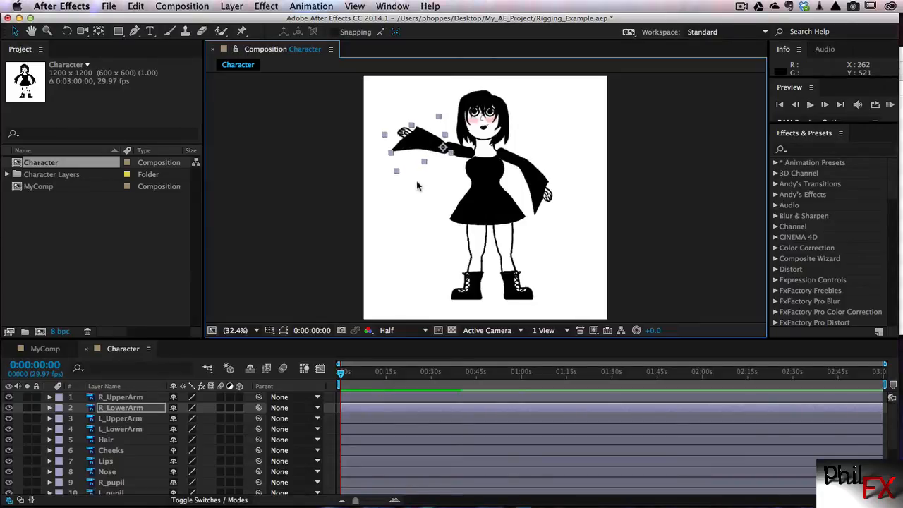
key("super+z")
key("super+z")
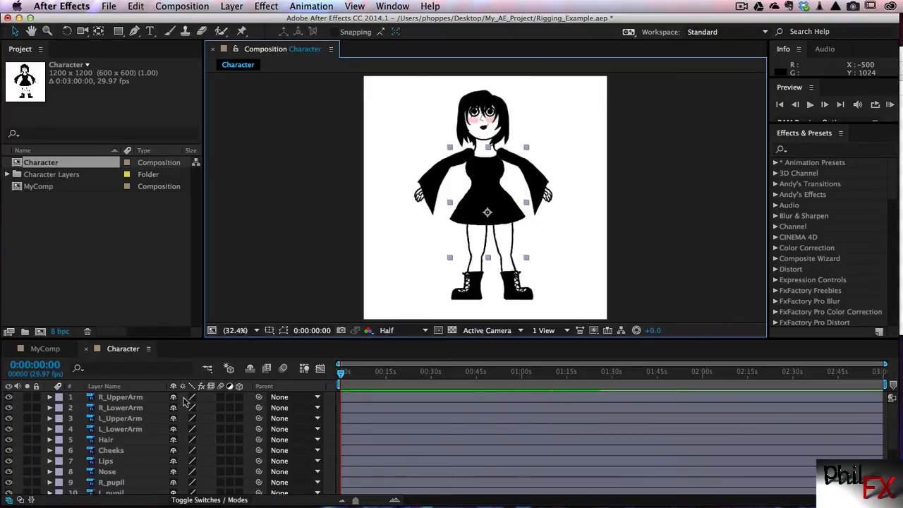
Step: Parent the R_LowerArm layer to R_UpperArm
left_click(120, 408)
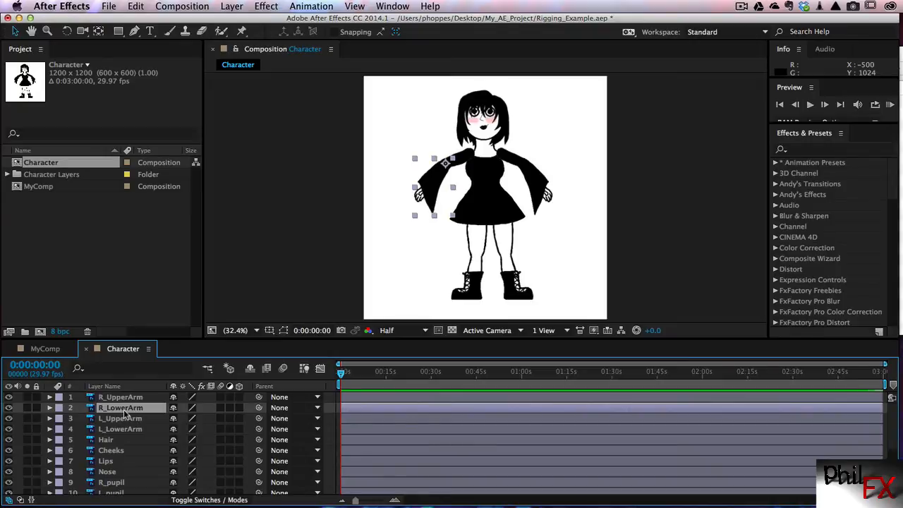
left_click(119, 397)
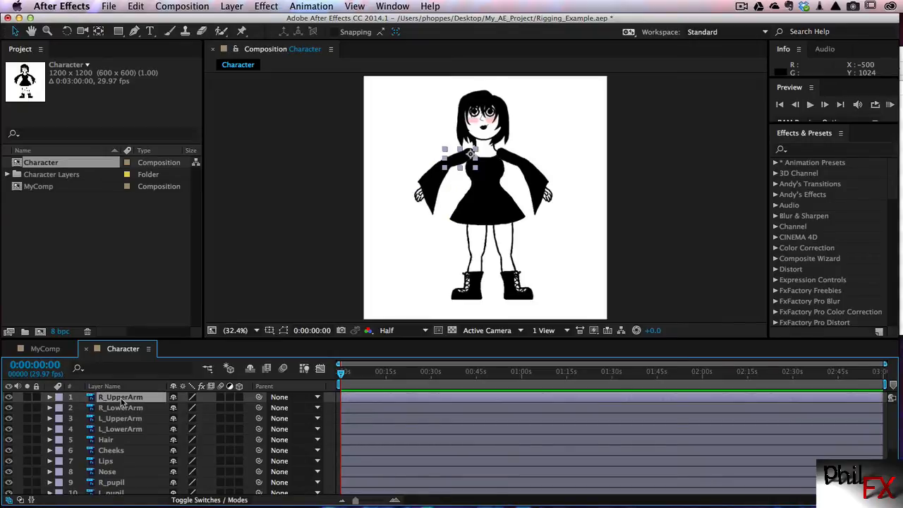
left_click(124, 409)
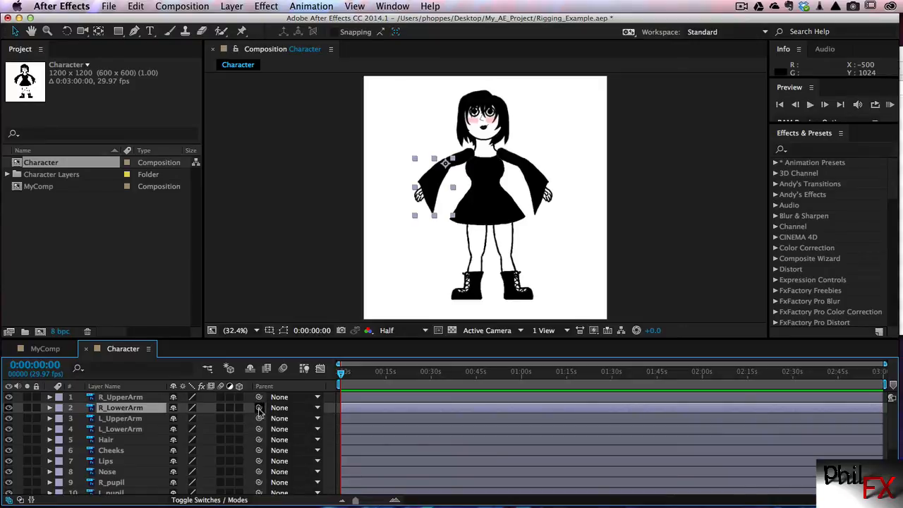
left_click_drag(259, 409, 122, 399)
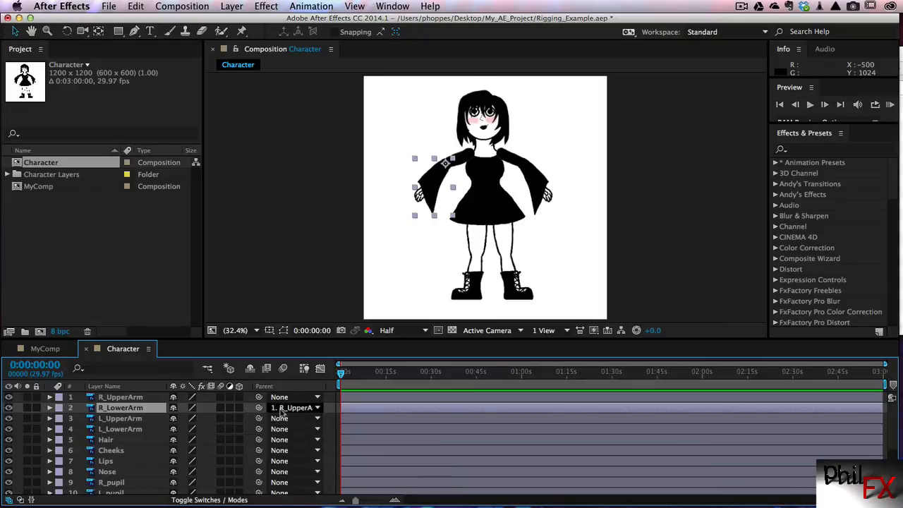
left_click(317, 409)
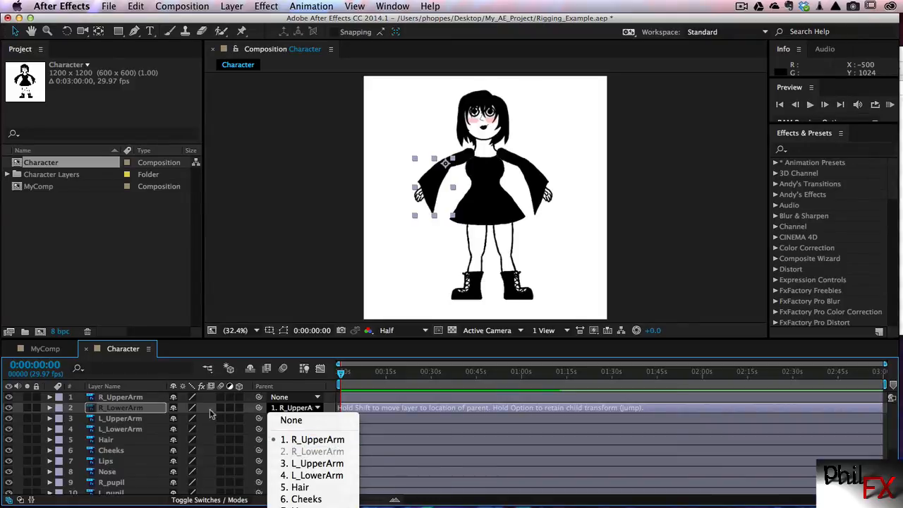
left_click(244, 294)
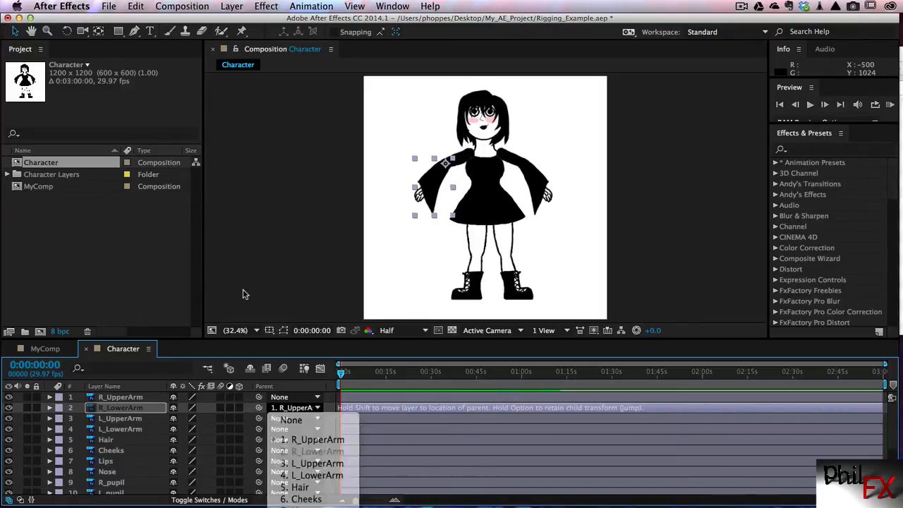
Step: Test the right arm's parenting by rotating R_UpperArm around its shoulder anchor point, and undo the rotation
left_click(116, 398)
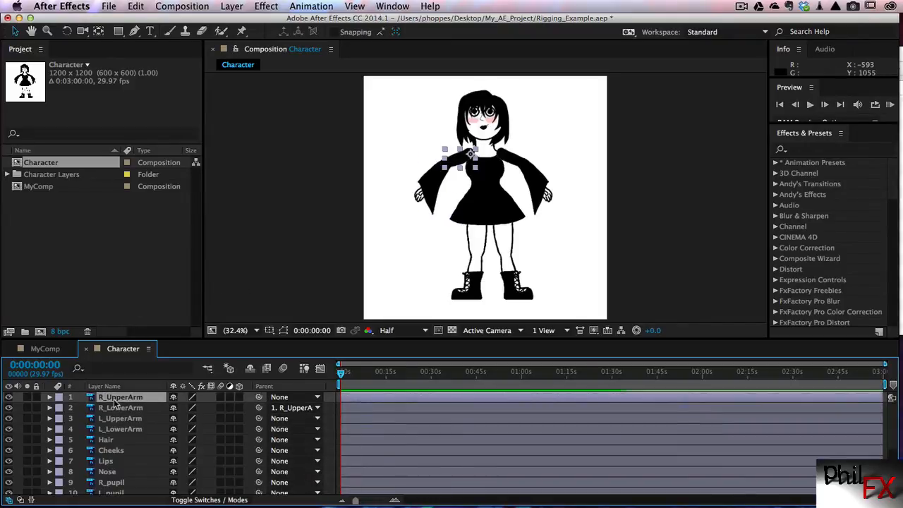
left_click(66, 31)
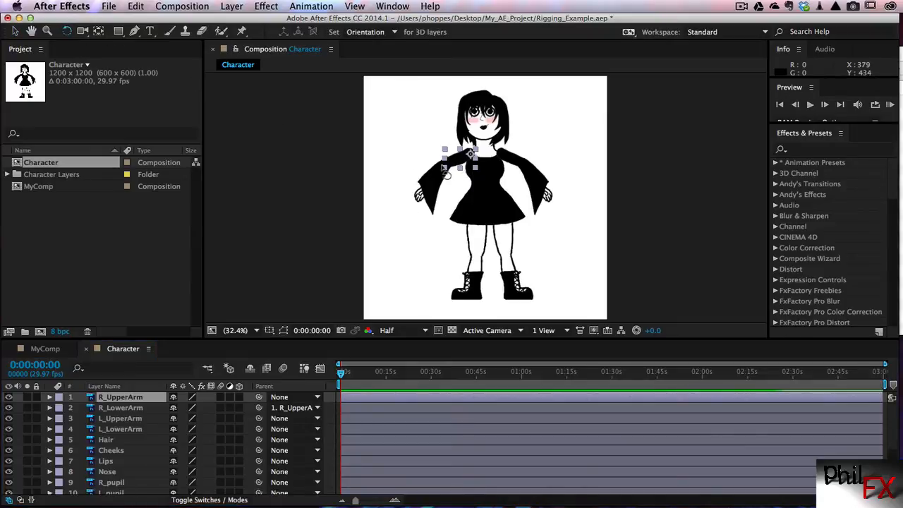
mouse_move(450, 177)
left_mouse_down()
mouse_move(439, 158)
mouse_move(454, 191)
mouse_move(434, 151)
mouse_move(463, 195)
mouse_move(423, 144)
mouse_move(443, 162)
mouse_move(420, 149)
mouse_move(425, 140)
mouse_move(431, 177)
mouse_move(449, 154)
mouse_move(449, 163)
mouse_move(441, 147)
mouse_move(452, 173)
mouse_move(444, 159)
mouse_move(460, 170)
left_mouse_up()
key("super+z")
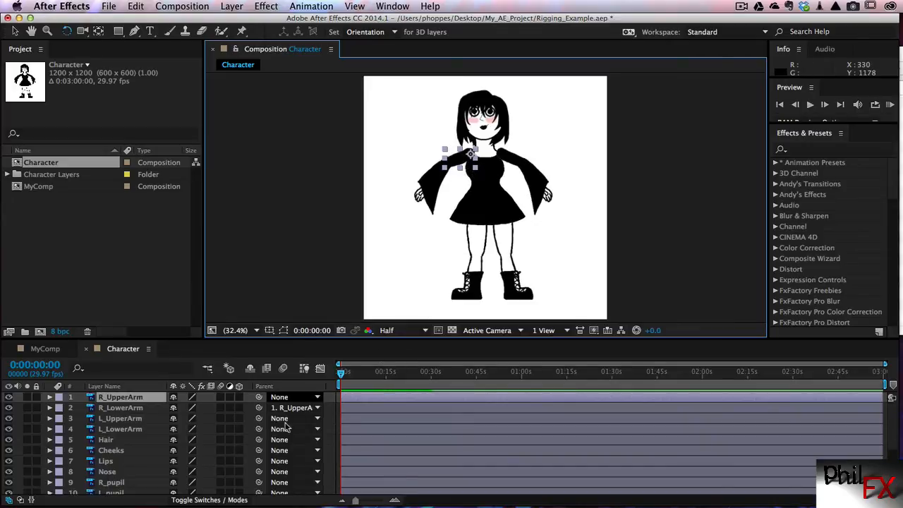
Step: Parent the L_LowerArm layer to L_UpperArm
left_click(129, 432)
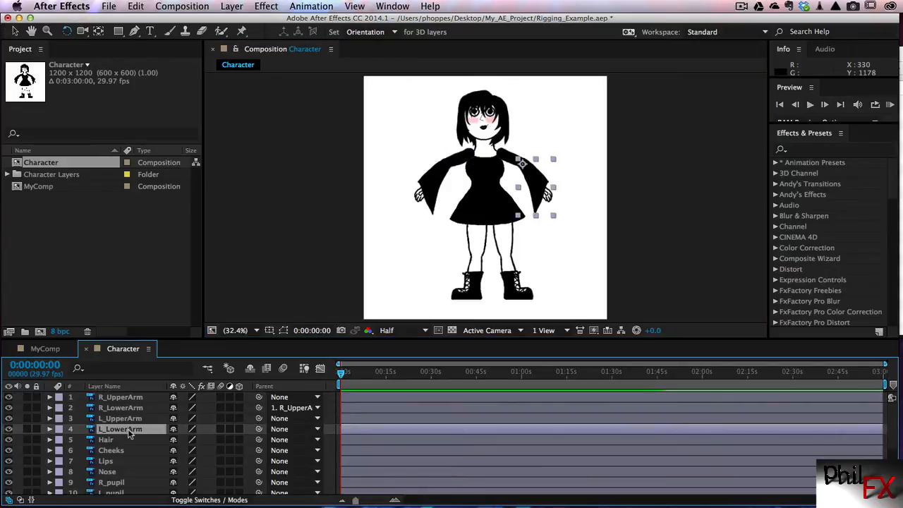
left_click(317, 429)
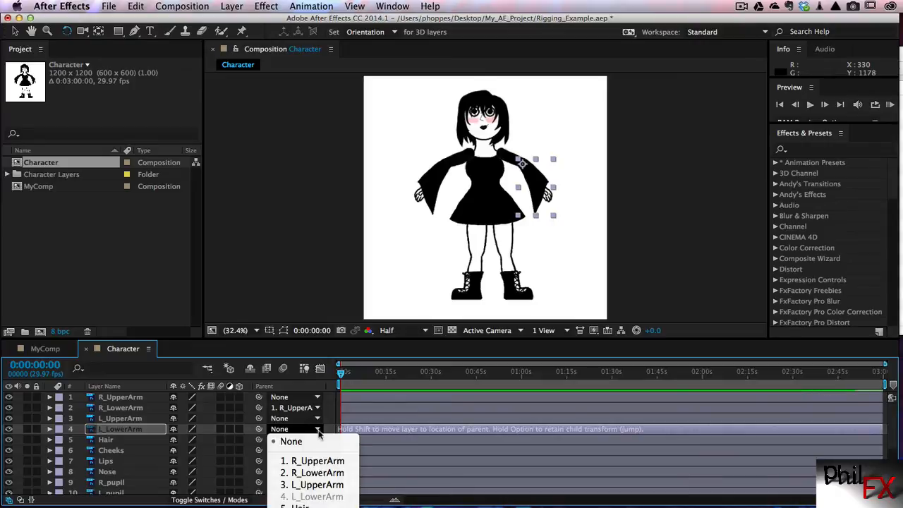
left_click(304, 486)
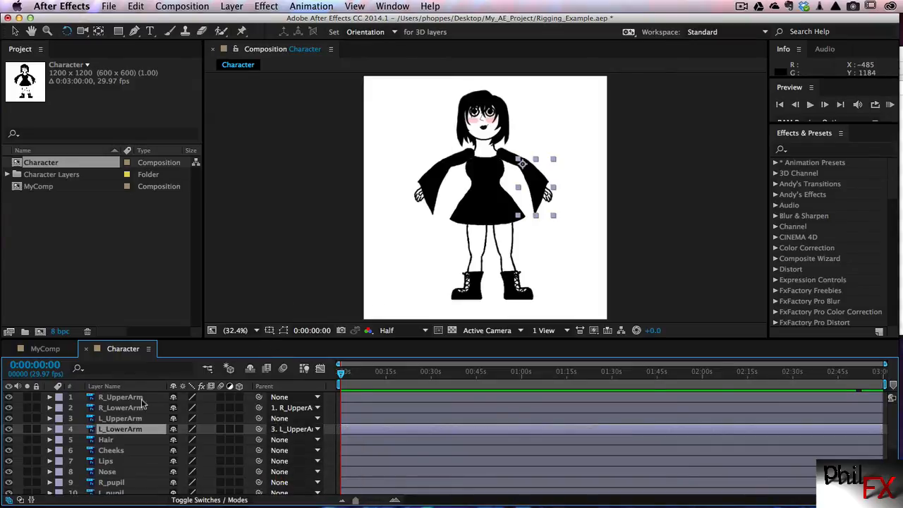
Step: Test the left arm's parenting by rotating L_UpperArm around its shoulder anchor point, and undo the rotation
left_click(127, 419)
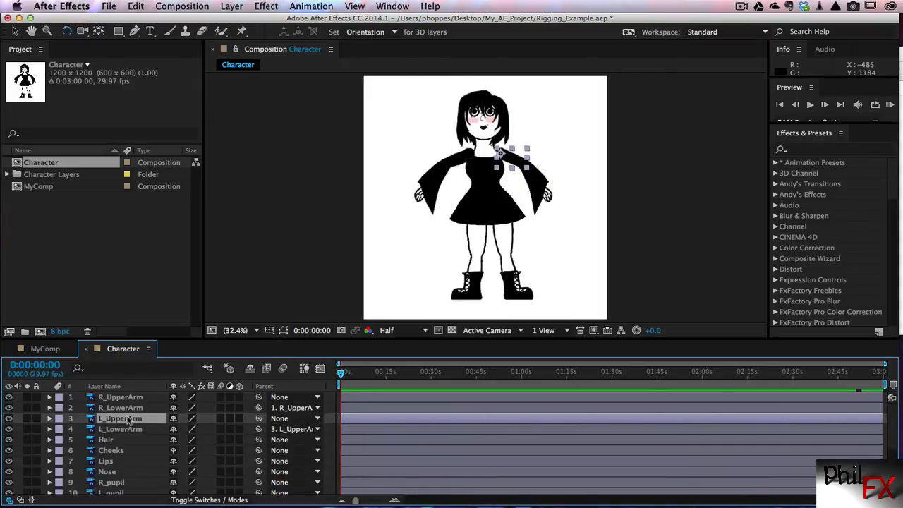
left_click(68, 32)
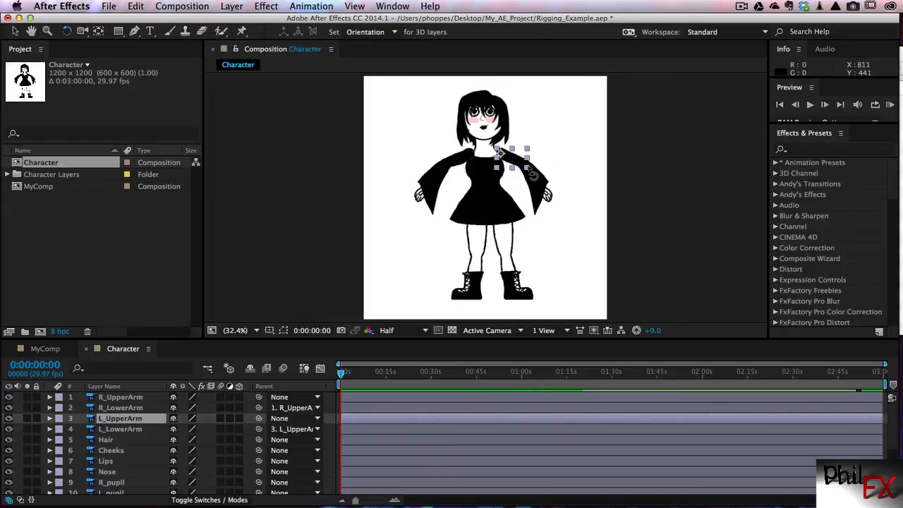
mouse_move(532, 176)
left_mouse_down()
mouse_move(557, 130)
mouse_move(543, 187)
mouse_move(557, 134)
mouse_move(550, 144)
mouse_move(550, 131)
mouse_move(539, 168)
left_mouse_up()
key("super+z")
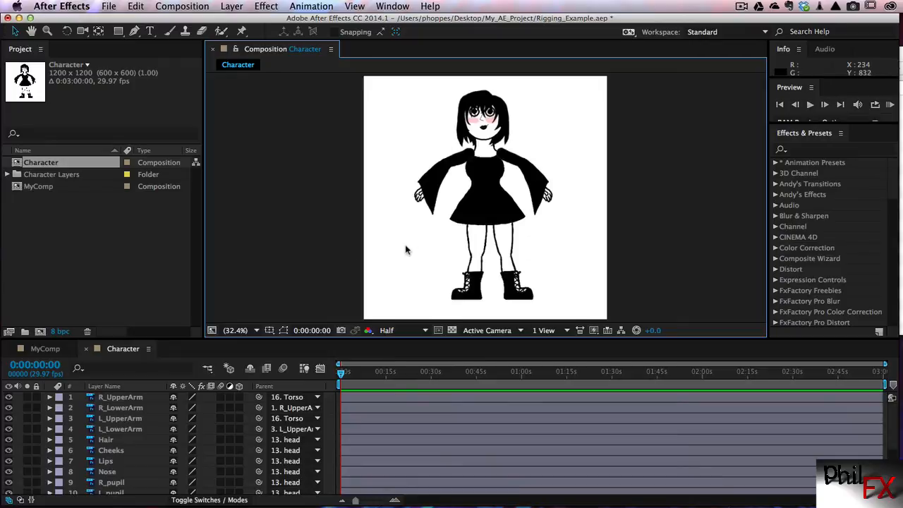
Step: Test which body parts follow the Torso layer by moving it in the composition, and undo the move
left_click(249, 367)
scroll(896, 426, "down", 5)
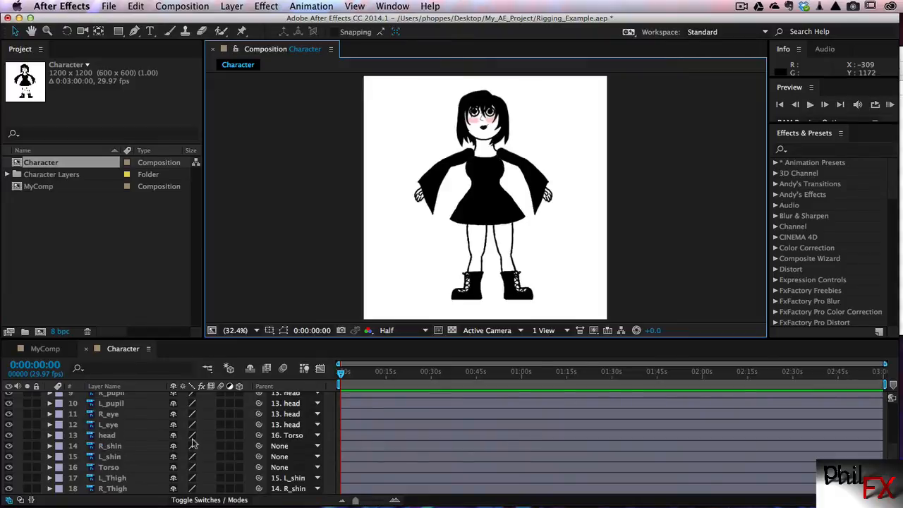
left_click(109, 468)
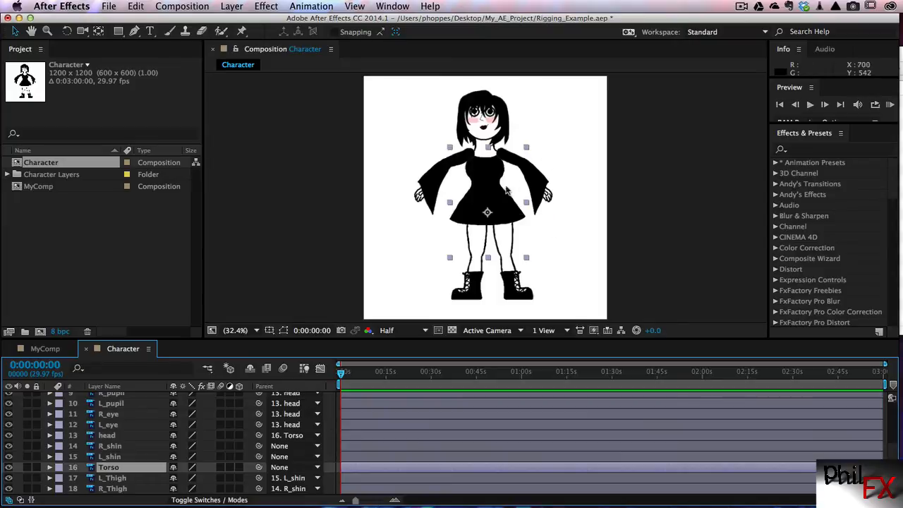
mouse_move(484, 199)
left_mouse_down()
mouse_move(512, 195)
mouse_move(459, 191)
mouse_move(430, 211)
mouse_move(465, 197)
mouse_move(467, 167)
mouse_move(419, 192)
mouse_move(484, 195)
mouse_move(455, 189)
mouse_move(474, 186)
left_mouse_up()
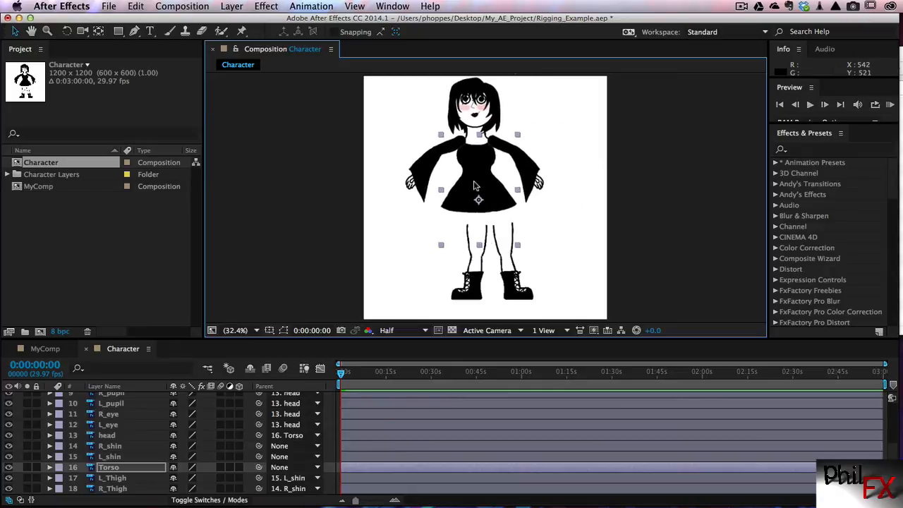
key("super+z")
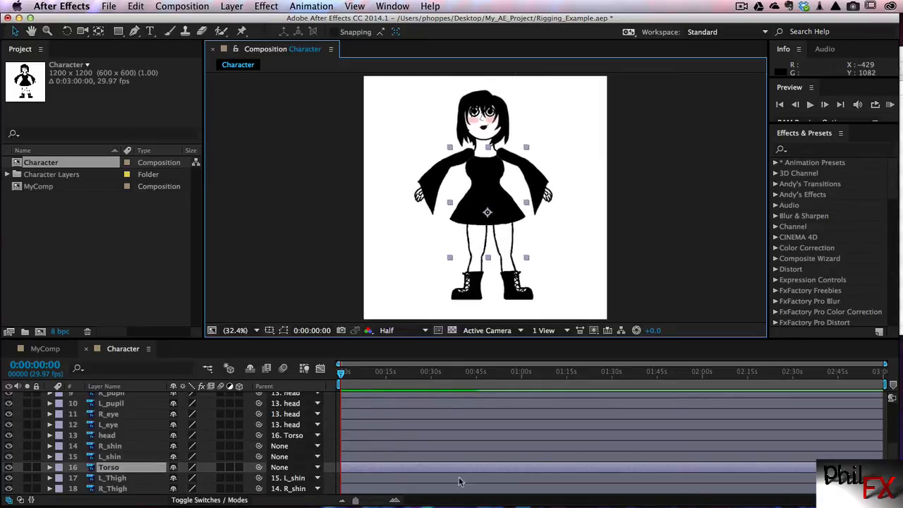
Step: Parent the R_shin and L_shin layers to Torso
scroll(451, 440, "down", 1)
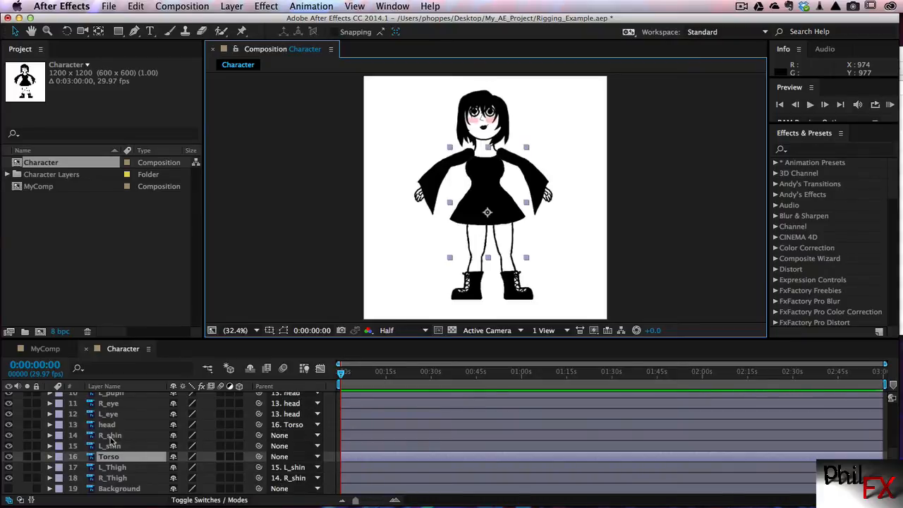
left_click(111, 435)
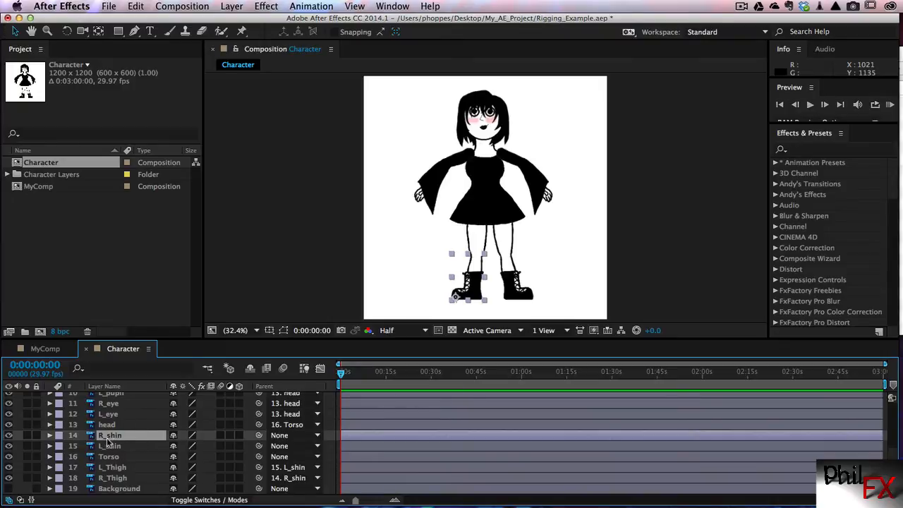
left_click(294, 435)
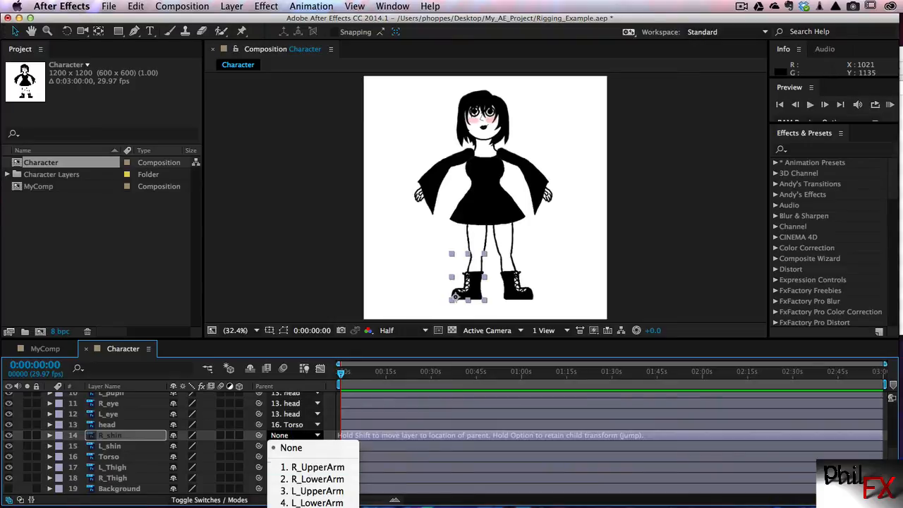
left_click(307, 507)
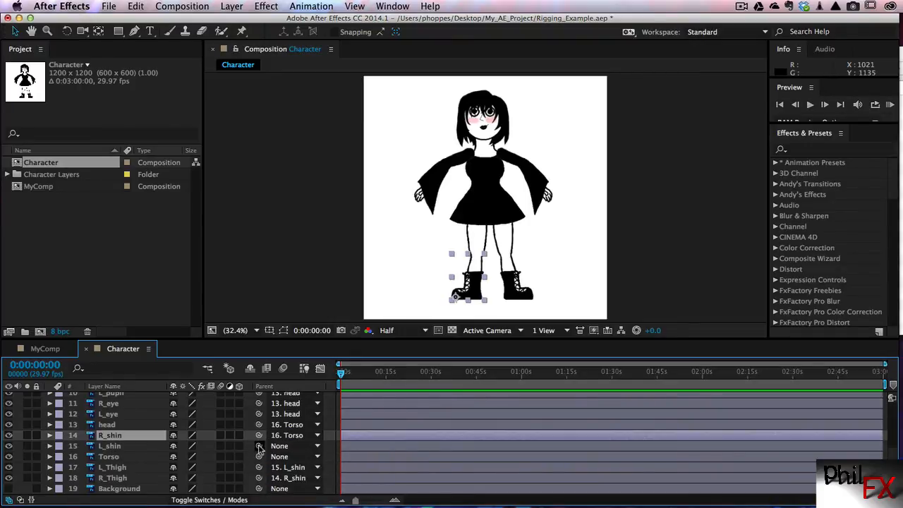
left_click_drag(259, 444, 121, 459)
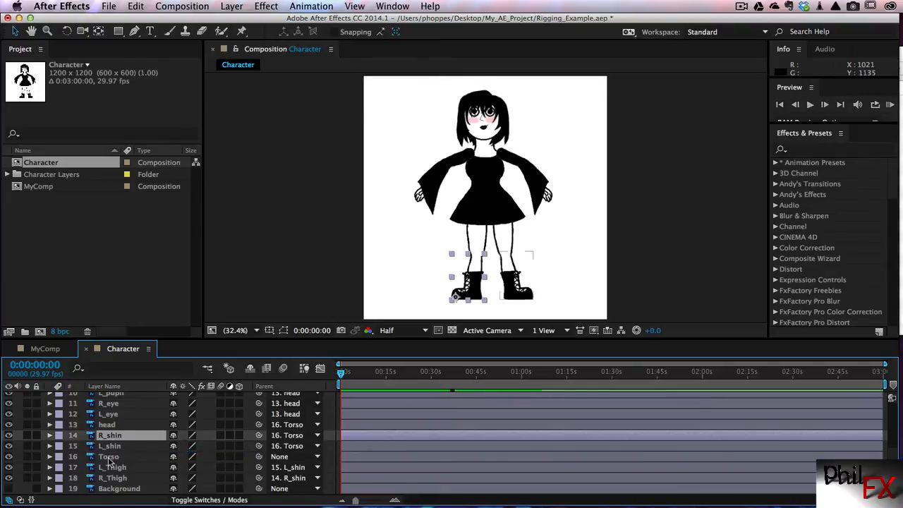
Step: Test the full-body parenting by moving the Torso layer and rotating it about a quarter turn, undoing each change
left_click(110, 456)
mouse_move(511, 220)
left_mouse_down()
mouse_move(525, 222)
mouse_move(494, 216)
mouse_move(510, 210)
left_mouse_up()
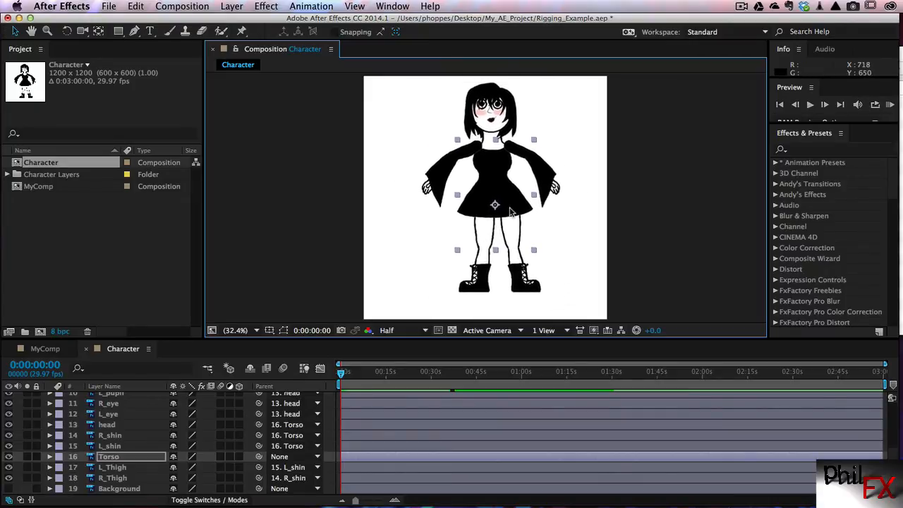
key("super+z")
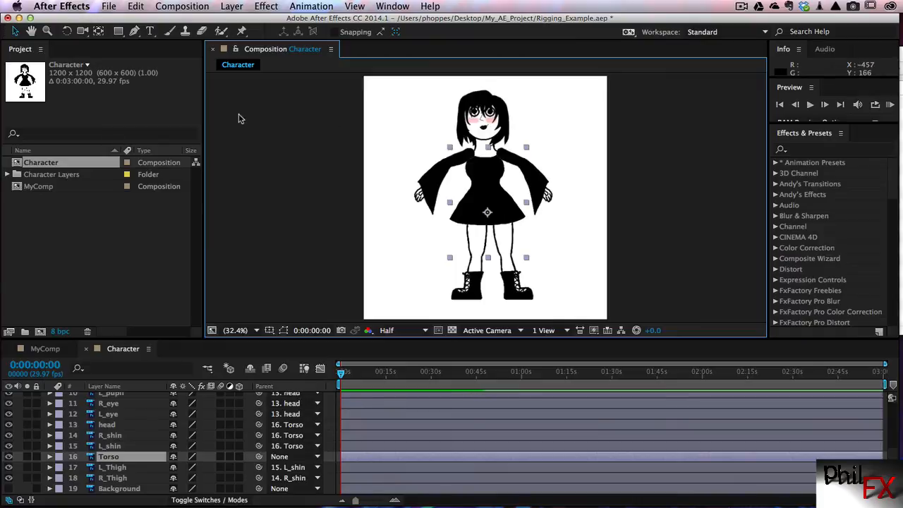
left_click(65, 33)
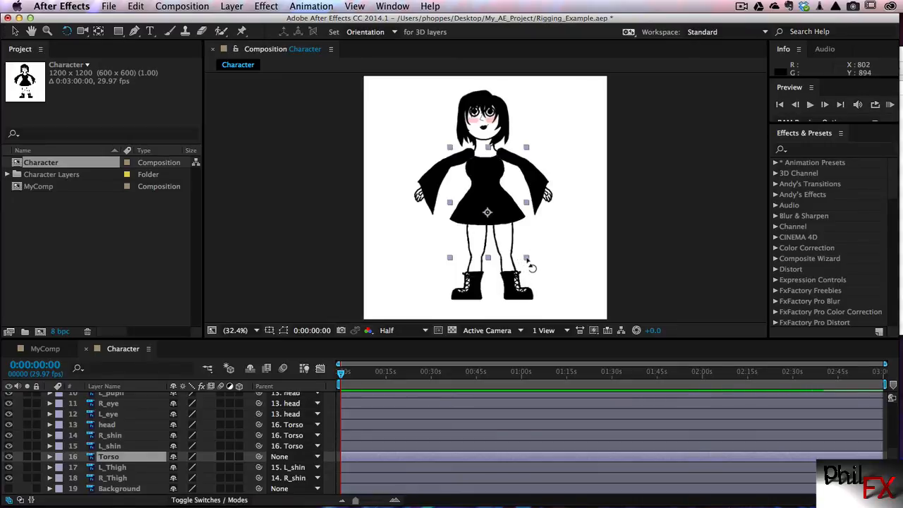
left_click_drag(526, 259, 526, 181)
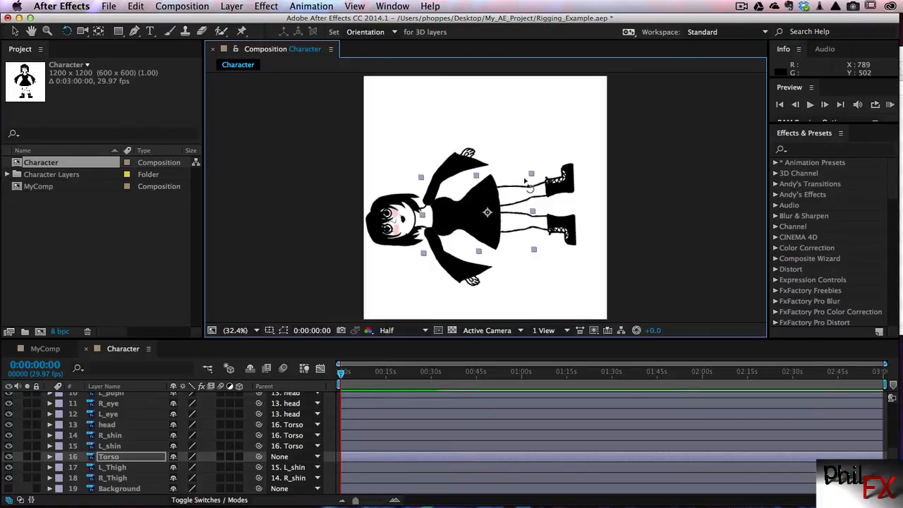
key("super+z")
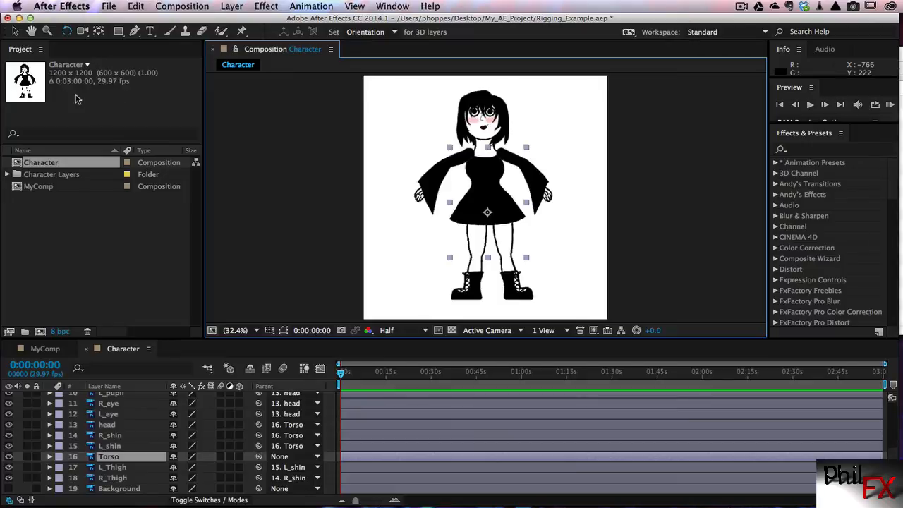
Step: Add a null object to the Character composition and place it first in the layer stack, above R_UpperArm
left_click(227, 9)
mouse_move(245, 23)
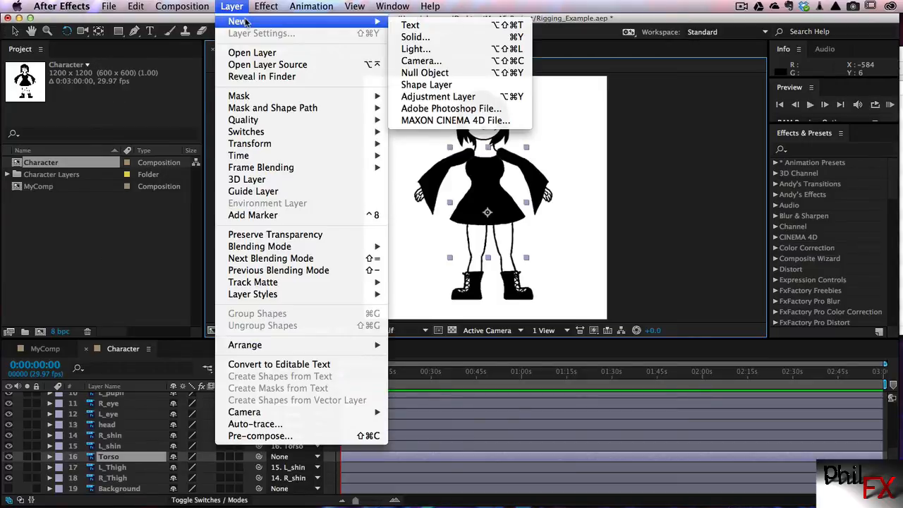
left_click(416, 75)
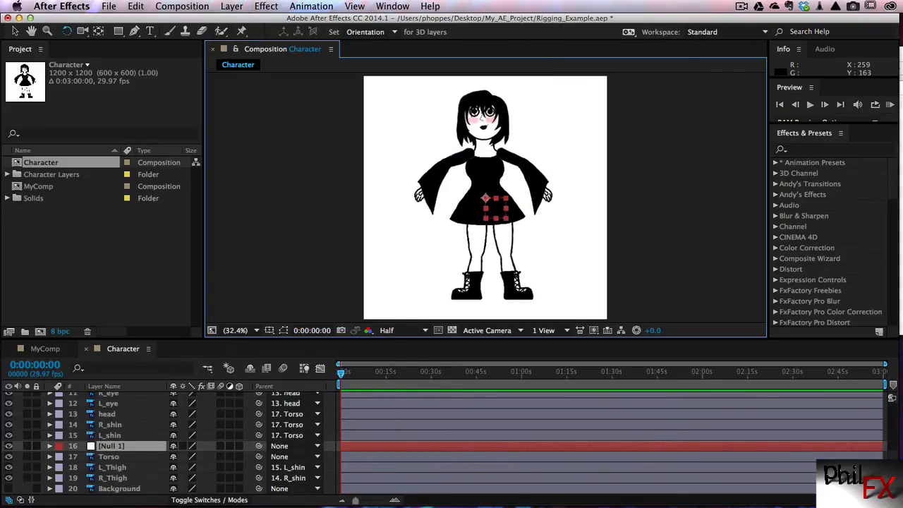
scroll(107, 463, "up", 2)
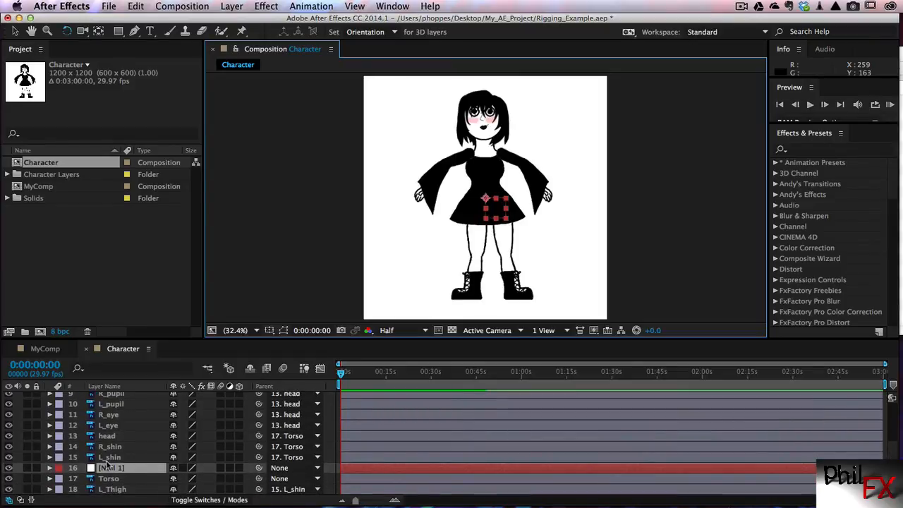
left_click_drag(100, 468, 103, 399)
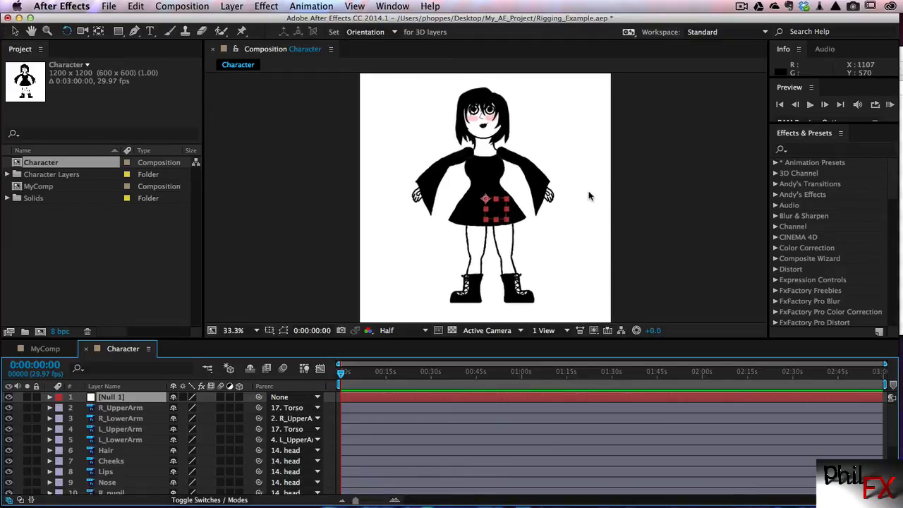
Step: Move the anchor point of the Null 1 layer down to the floor between the character's boots
key("slash")
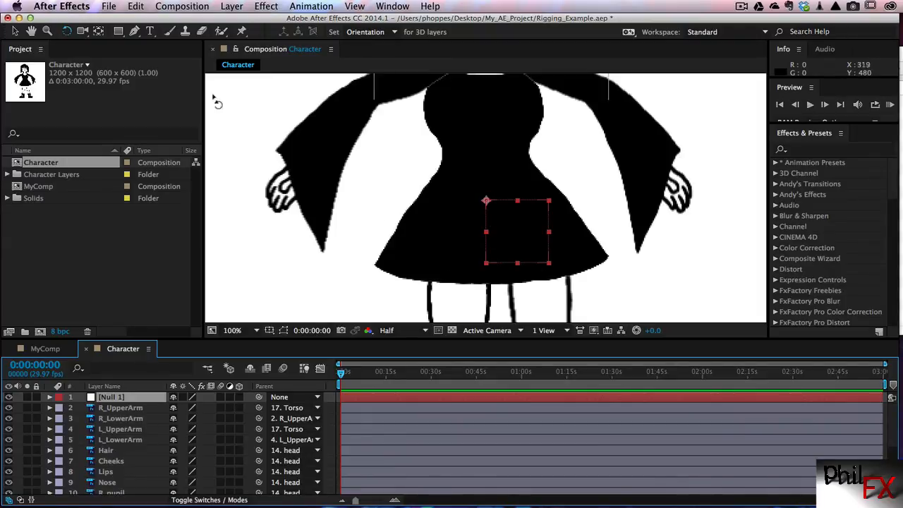
left_click(100, 32)
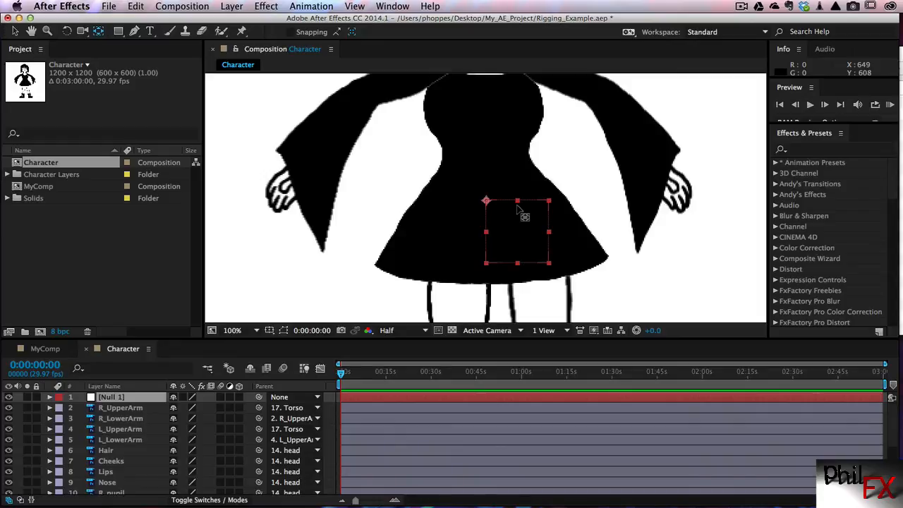
key("comma")
key("comma")
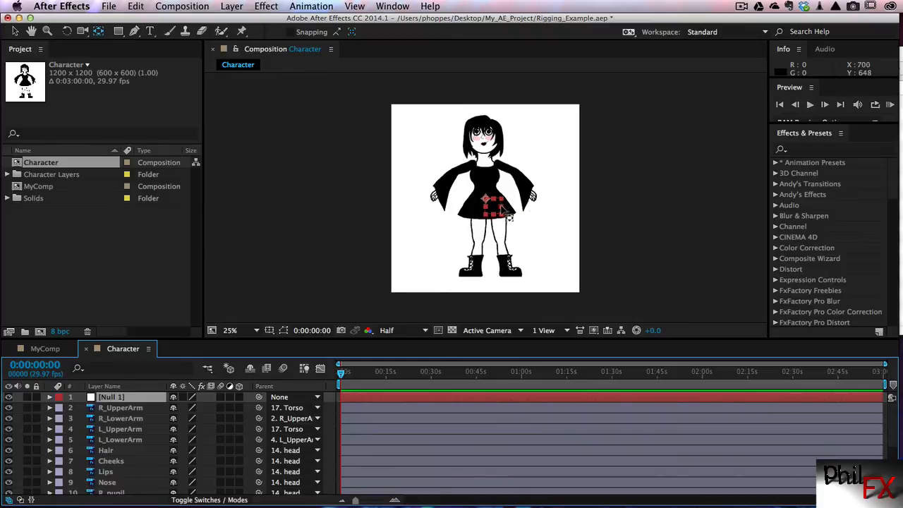
left_click(491, 214)
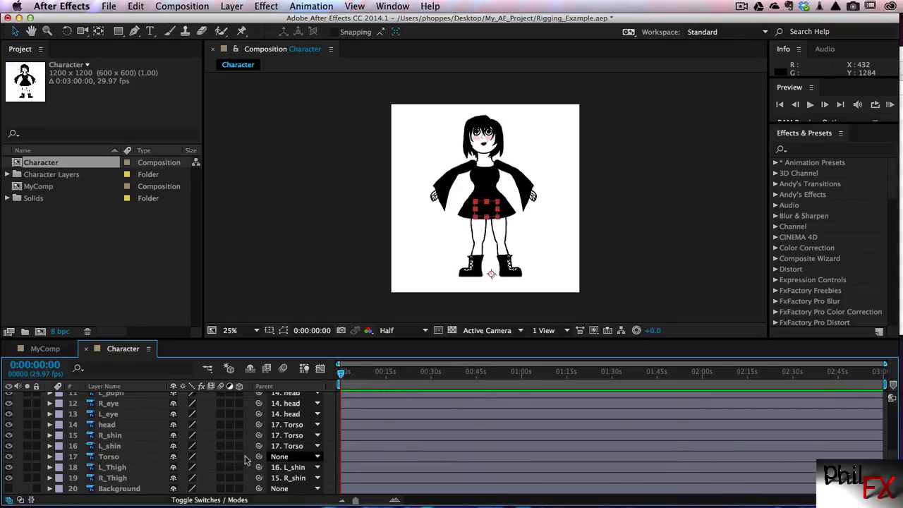
Step: Parent the Torso layer to Null 1
left_click(317, 459)
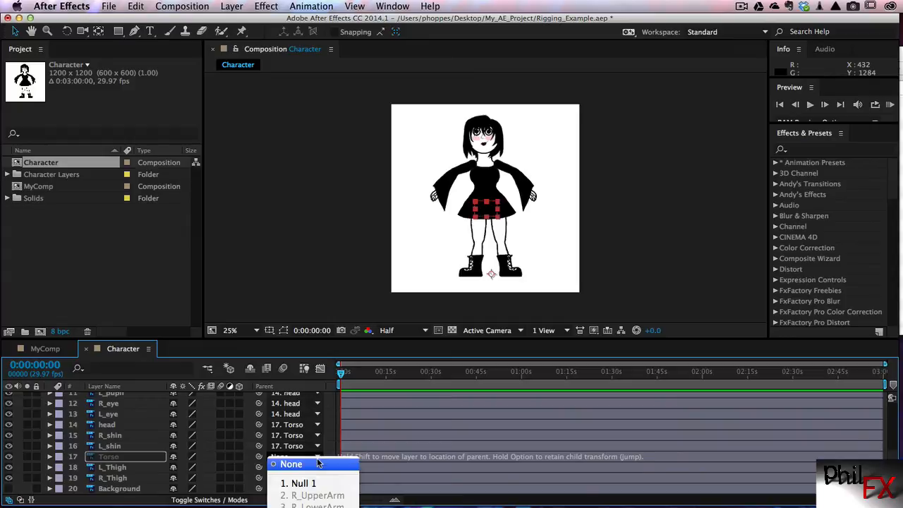
left_click(302, 483)
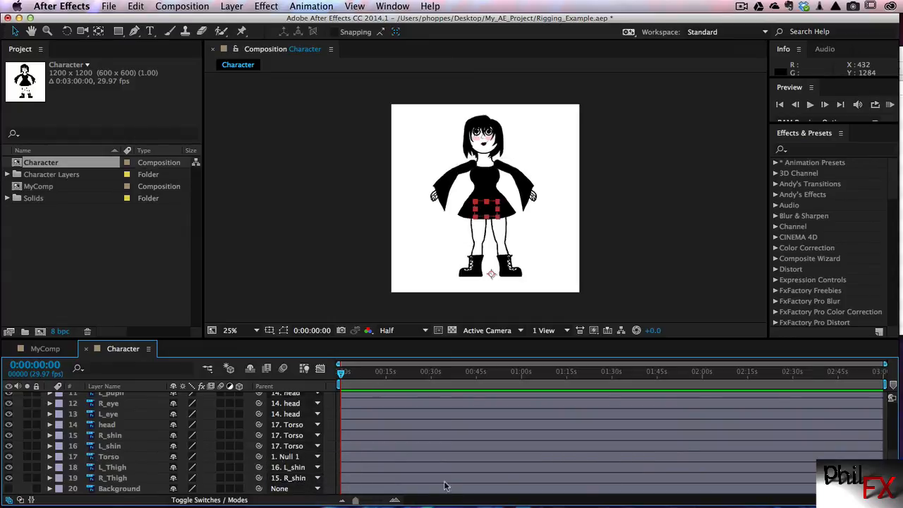
Step: Test whether the whole character follows Null 1 by moving the null in the composition, and undo the move
scroll(141, 441, "up", 5)
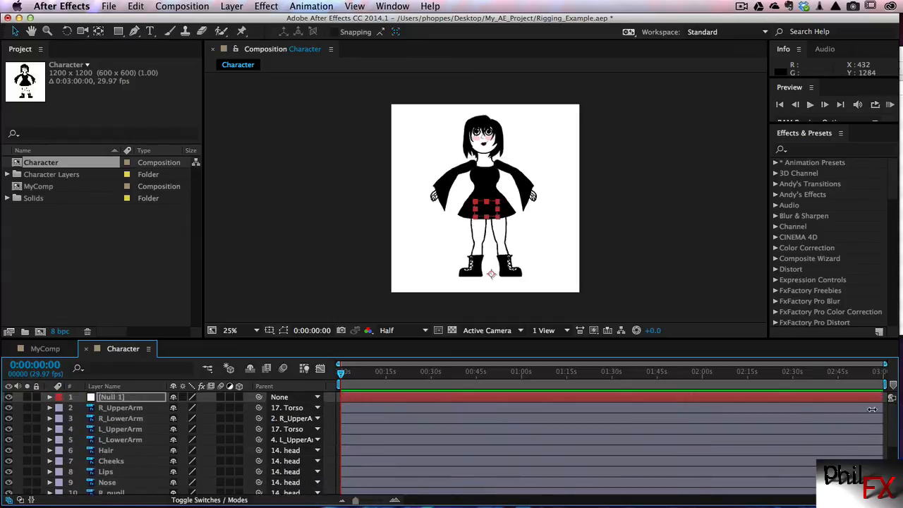
left_click(97, 398)
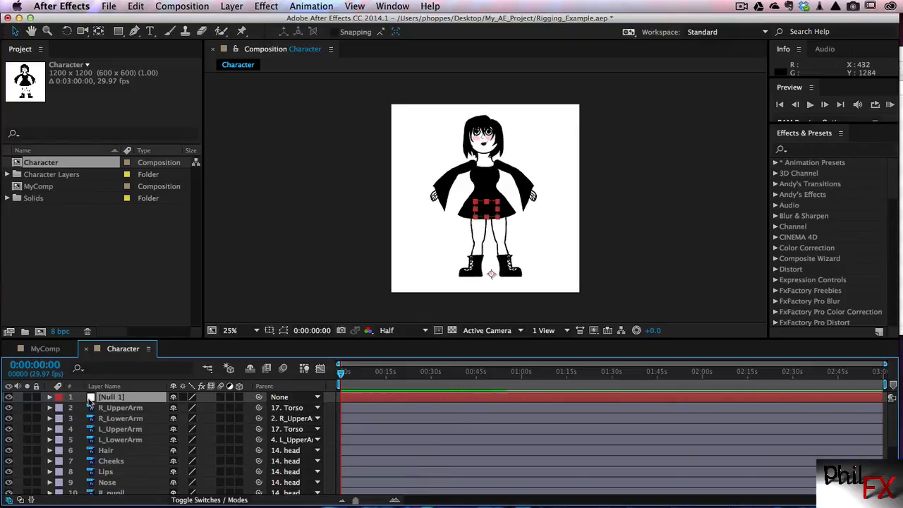
left_click(50, 397)
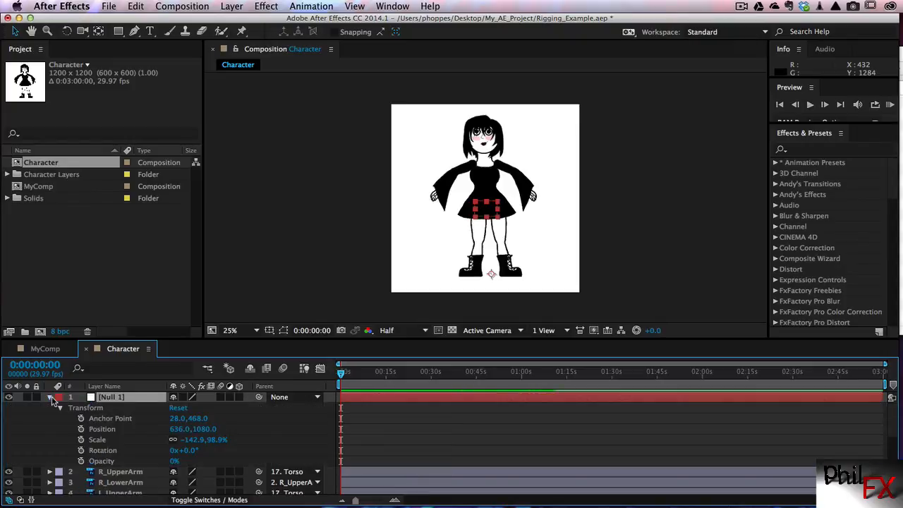
left_click(110, 429)
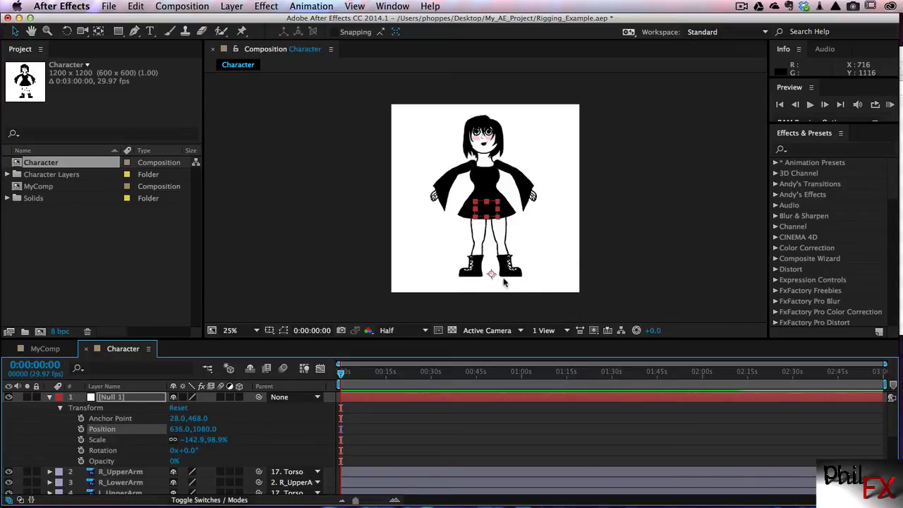
mouse_move(490, 271)
left_mouse_down()
mouse_move(465, 244)
mouse_move(432, 277)
mouse_move(497, 260)
mouse_move(463, 274)
mouse_move(472, 267)
mouse_move(511, 277)
left_mouse_up()
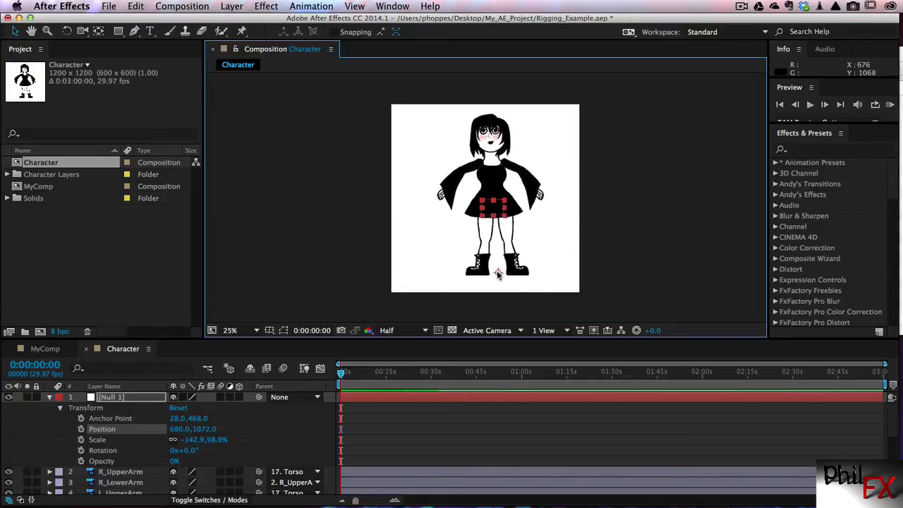
key("super+z")
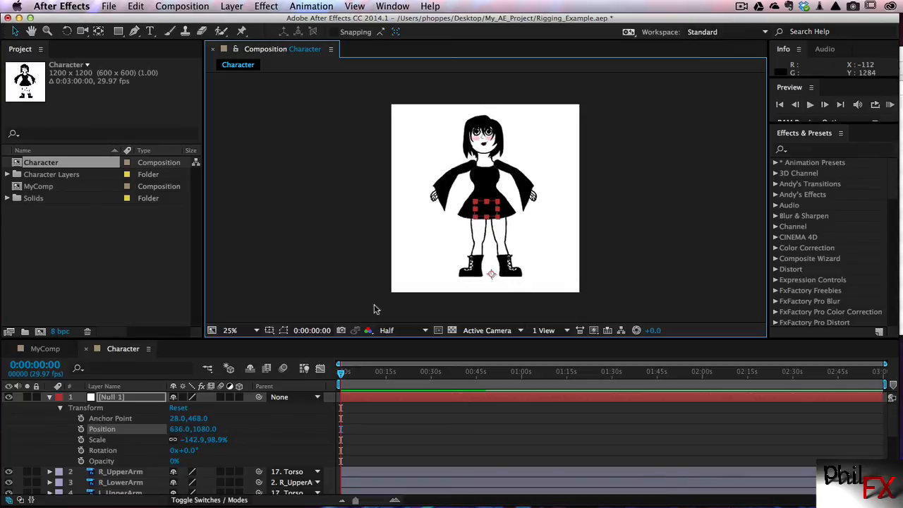
left_click(50, 398)
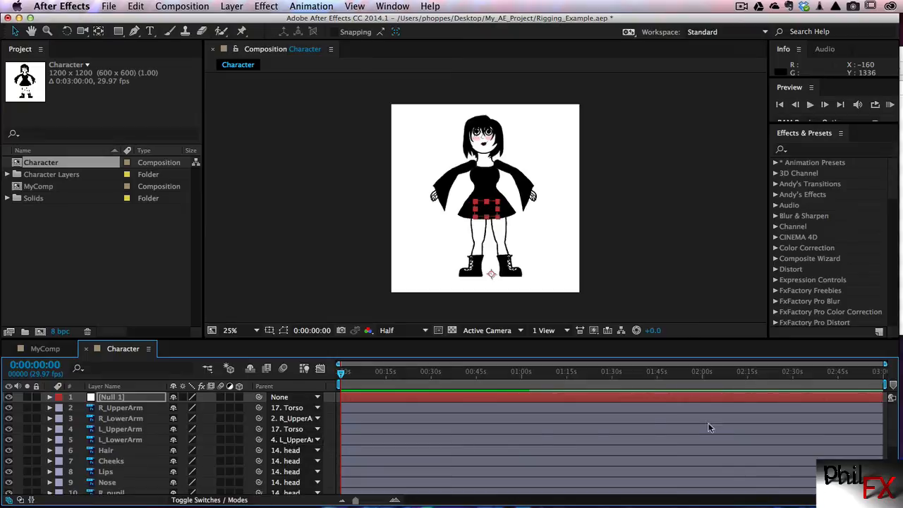
Step: Test rotating the Torso layer while the shins are parented to it, and restore its original rotation
scroll(893, 436, "down", 5)
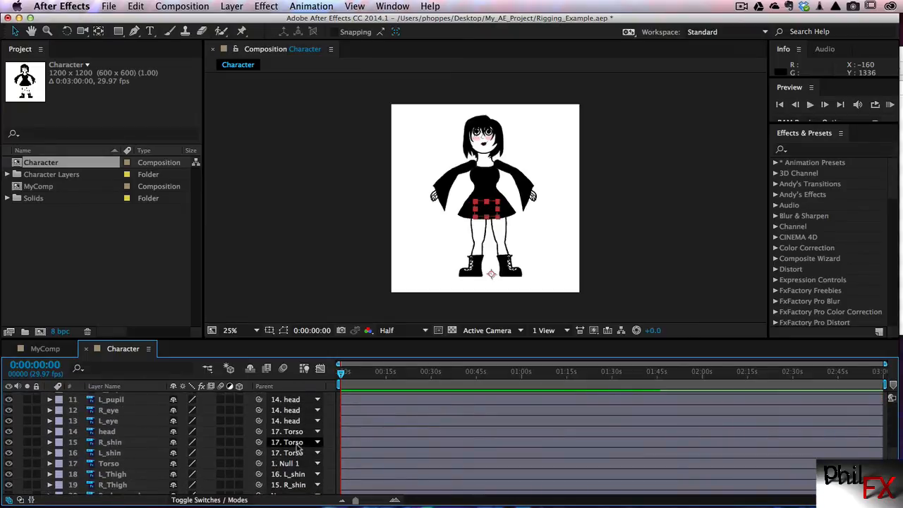
left_click(119, 465)
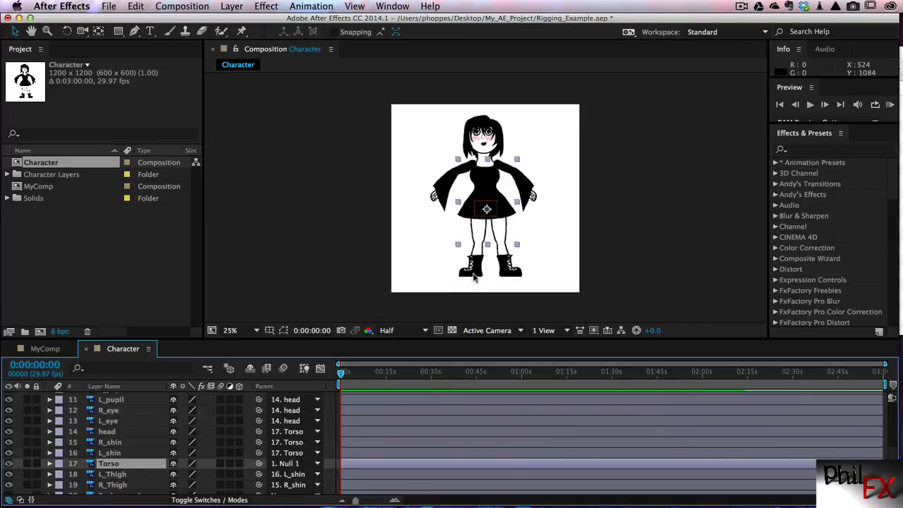
left_click(67, 32)
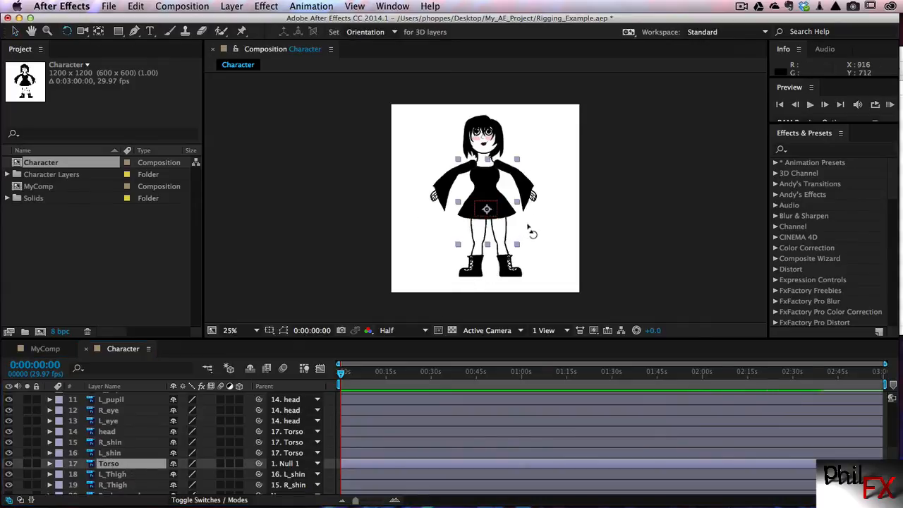
mouse_move(525, 239)
left_mouse_down()
mouse_move(530, 225)
mouse_move(522, 239)
mouse_move(474, 252)
mouse_move(519, 239)
left_mouse_up()
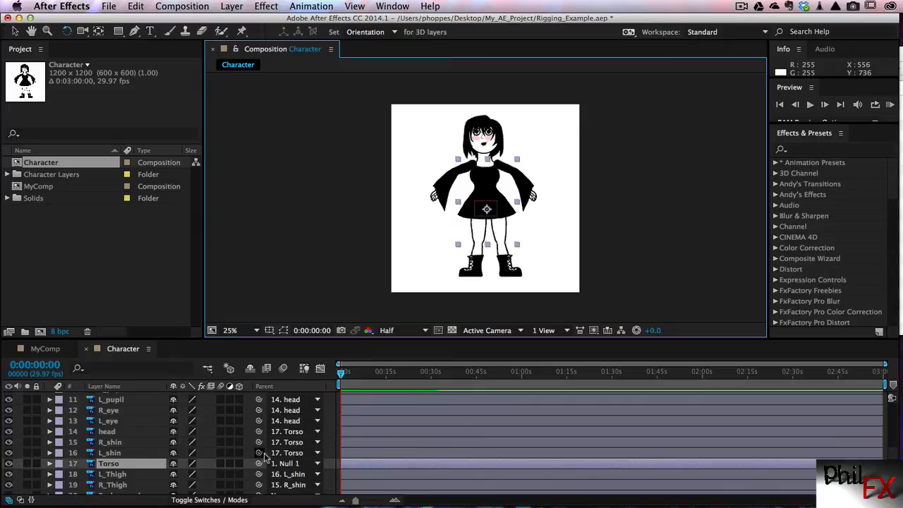
Step: Change the parent of the R_shin and L_shin layers from Torso to Null 1
left_click(121, 442)
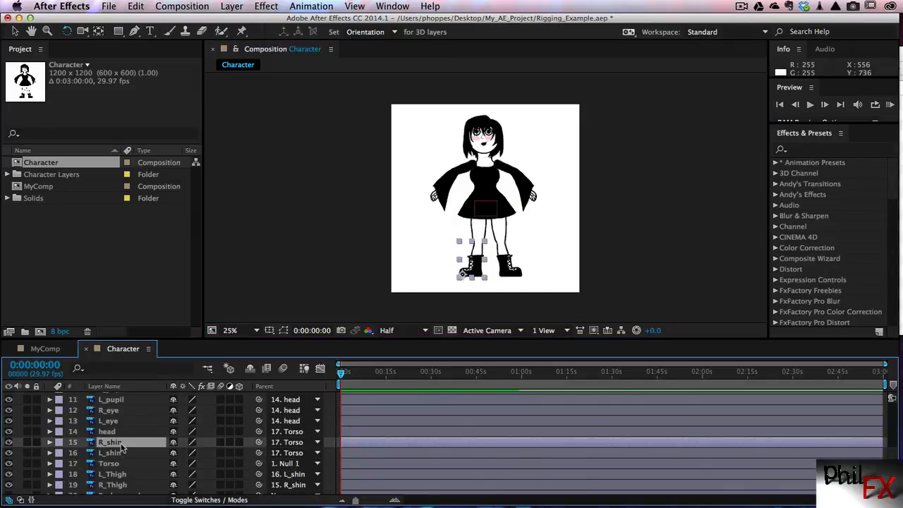
left_click(120, 452)
left_click(120, 442)
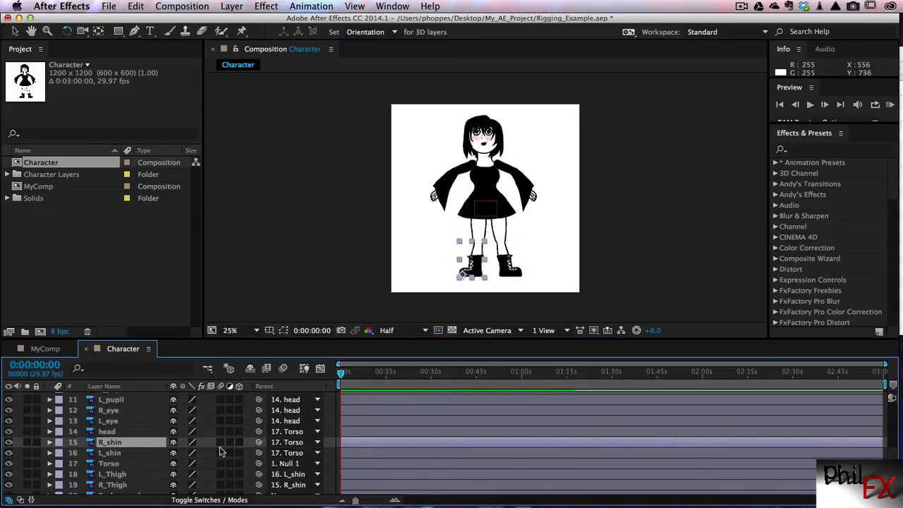
left_click(317, 443)
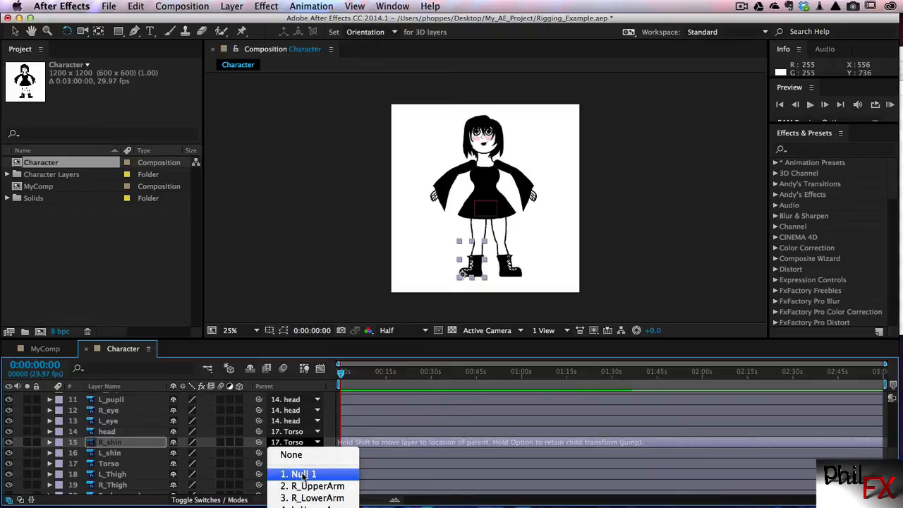
left_click(303, 473)
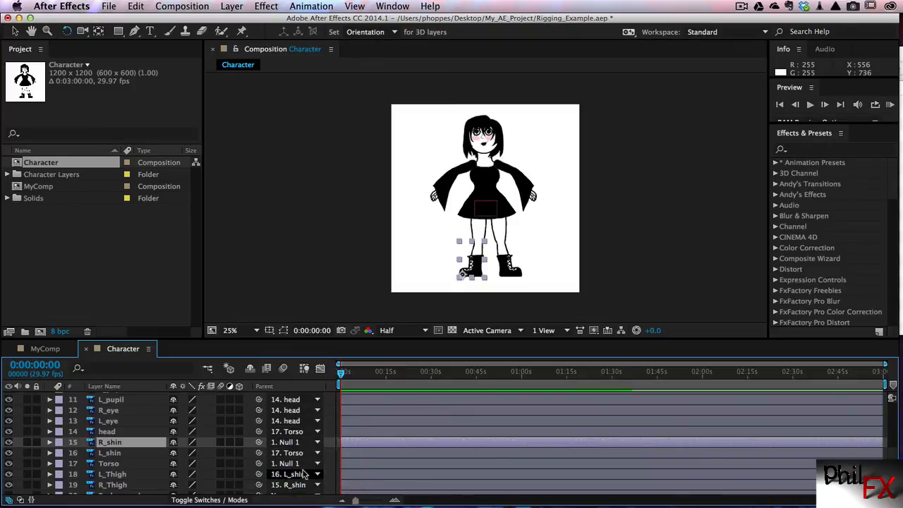
left_click(118, 453)
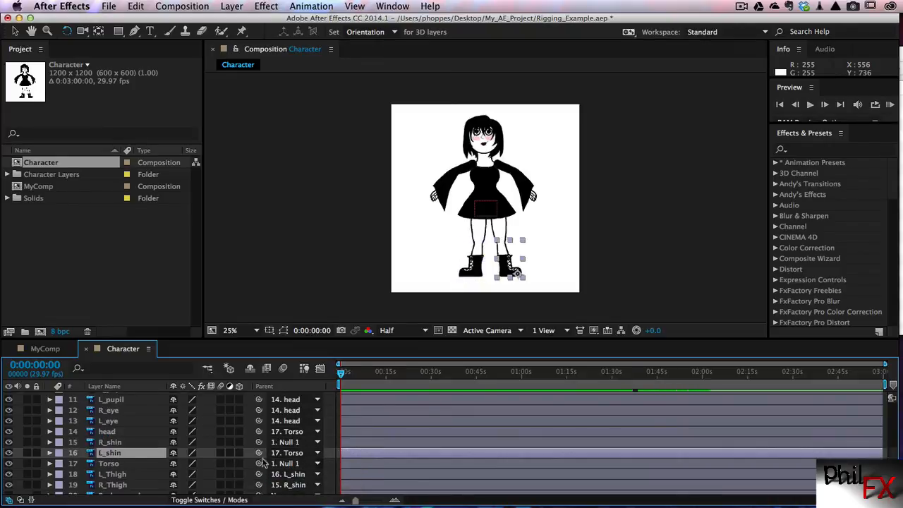
left_click(317, 455)
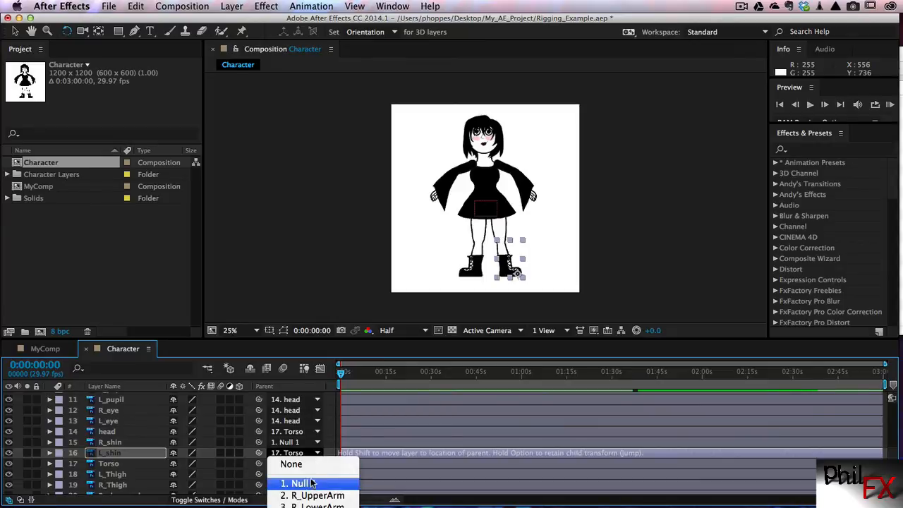
left_click(313, 483)
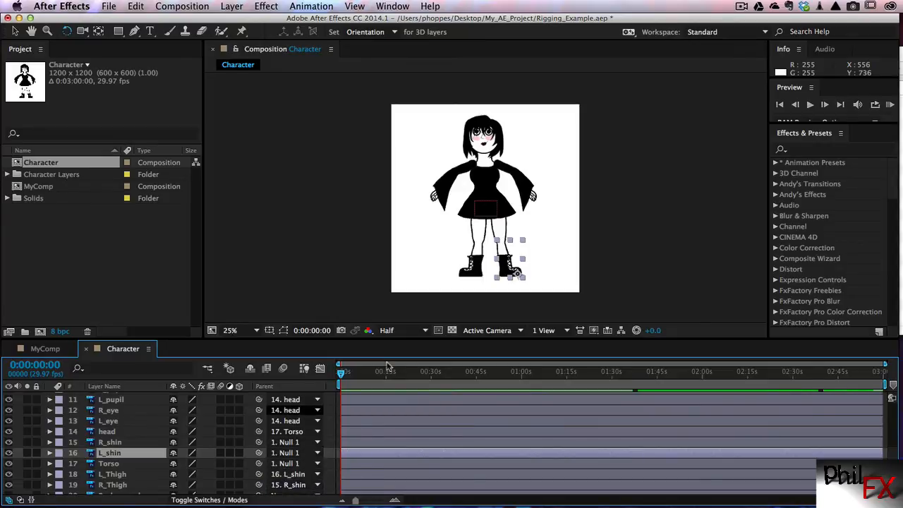
Step: Test the new leg parenting by rotating the Torso layer slightly around the hips, and undo the rotation
left_click(299, 431)
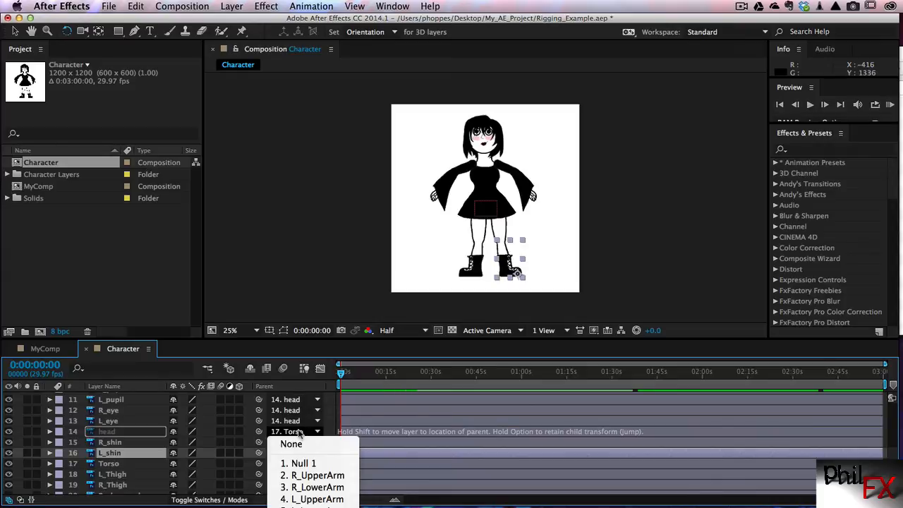
left_click(147, 431)
left_click(113, 463)
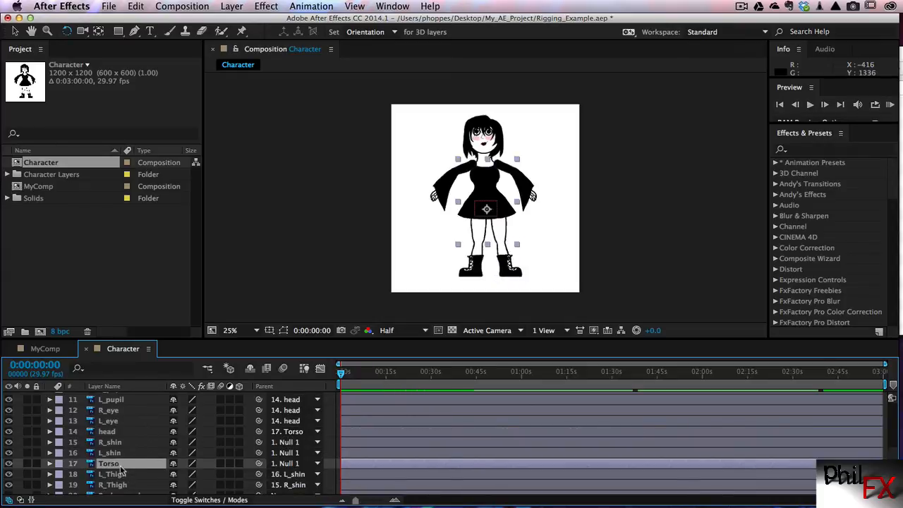
left_click_drag(519, 246, 501, 227)
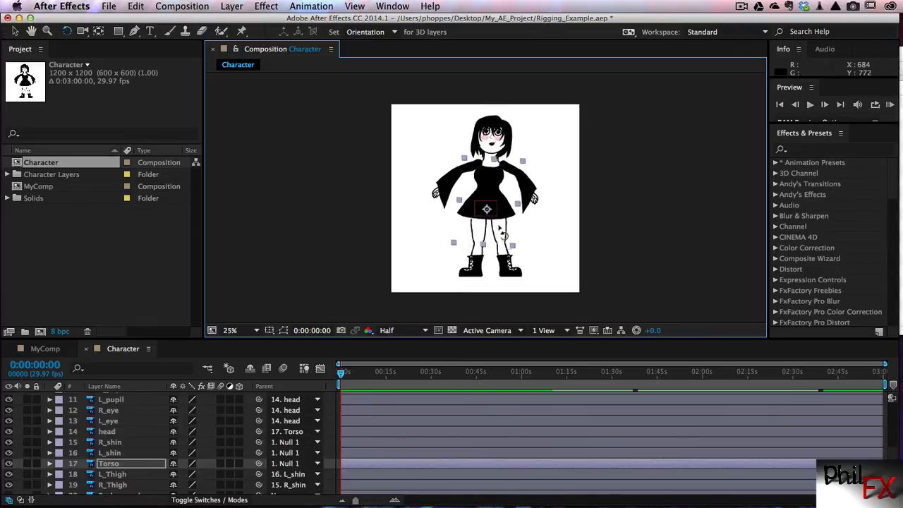
key("super+z")
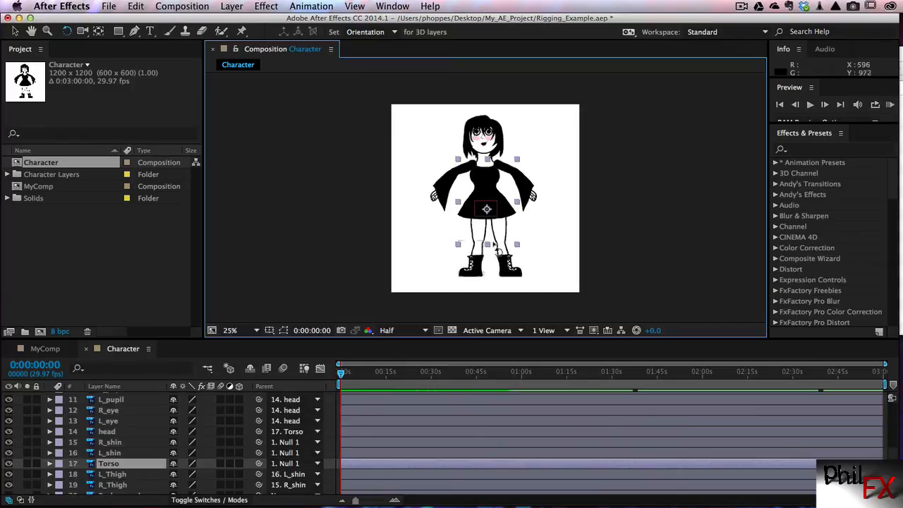
Step: Try to move the whole character with Null 1 selected, undo the torso shift, and reselect Null 1
scroll(832, 400, "down", 1)
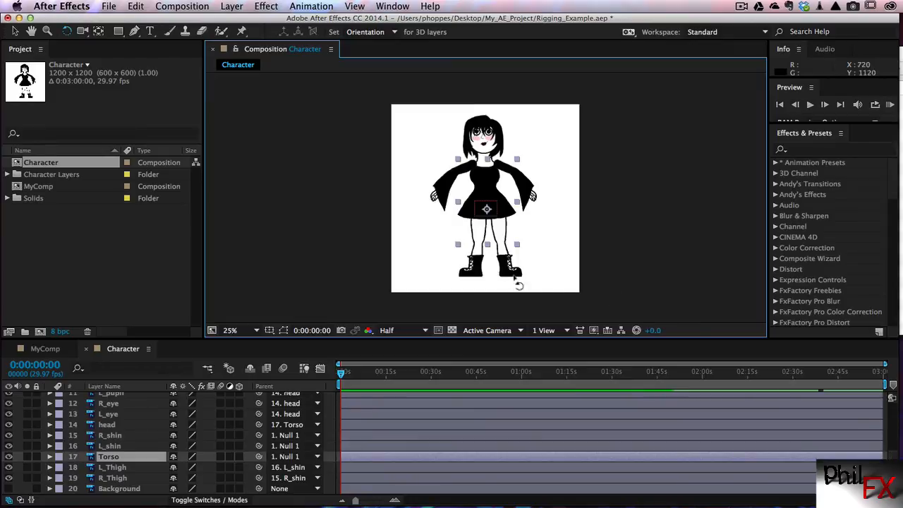
scroll(879, 418, "up", 5)
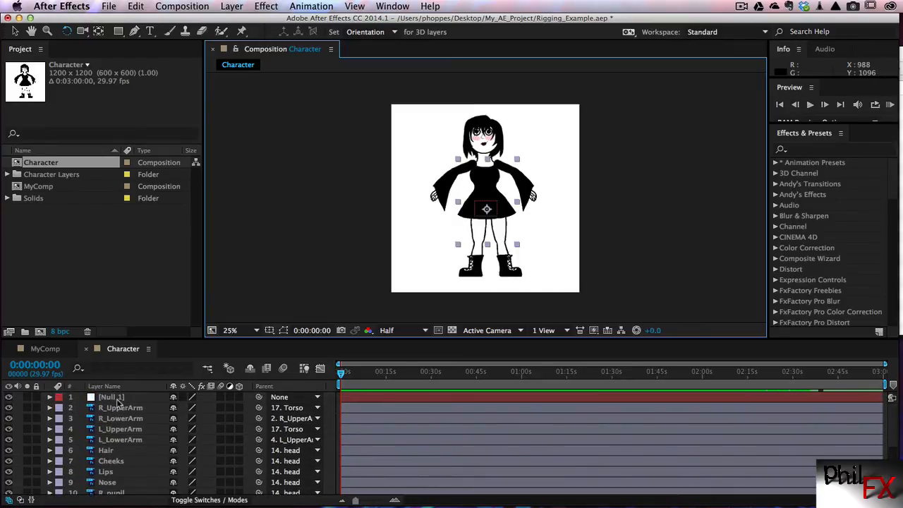
left_click(117, 399)
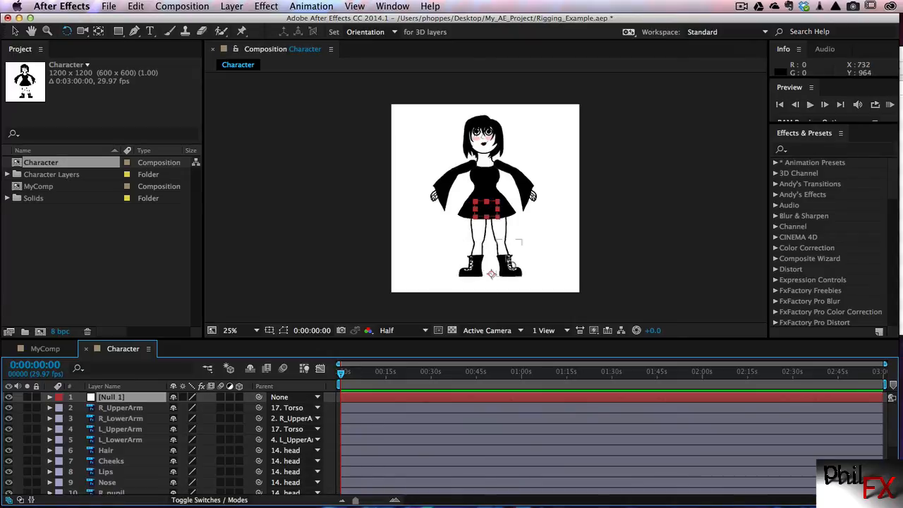
key("v")
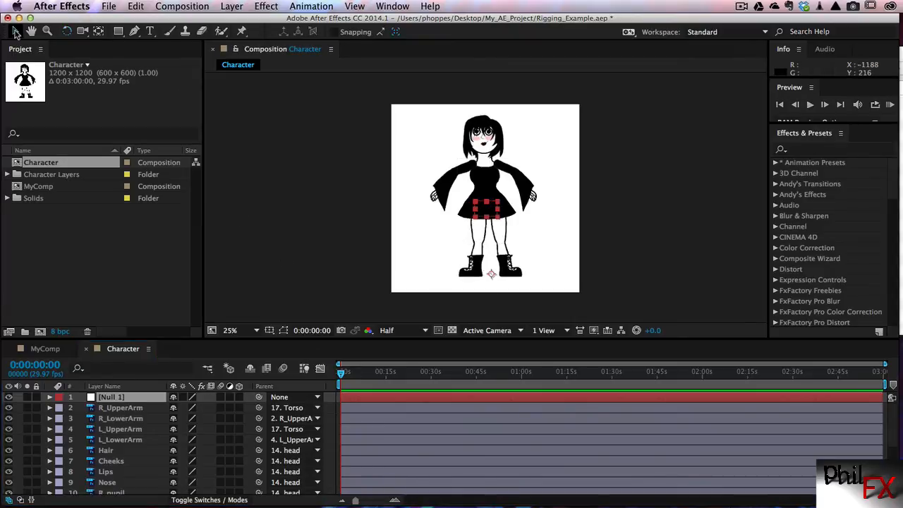
mouse_move(510, 227)
left_mouse_down()
mouse_move(514, 218)
mouse_move(525, 223)
mouse_move(519, 219)
left_mouse_up()
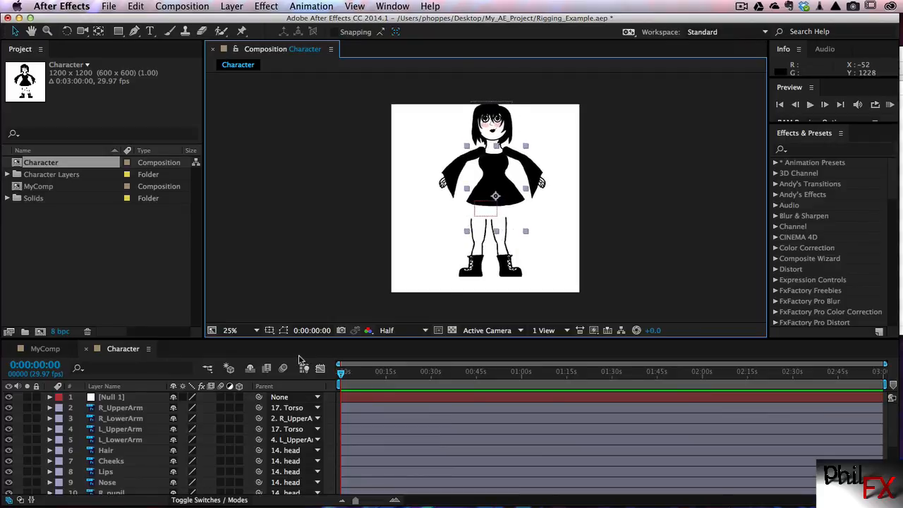
key("super+z")
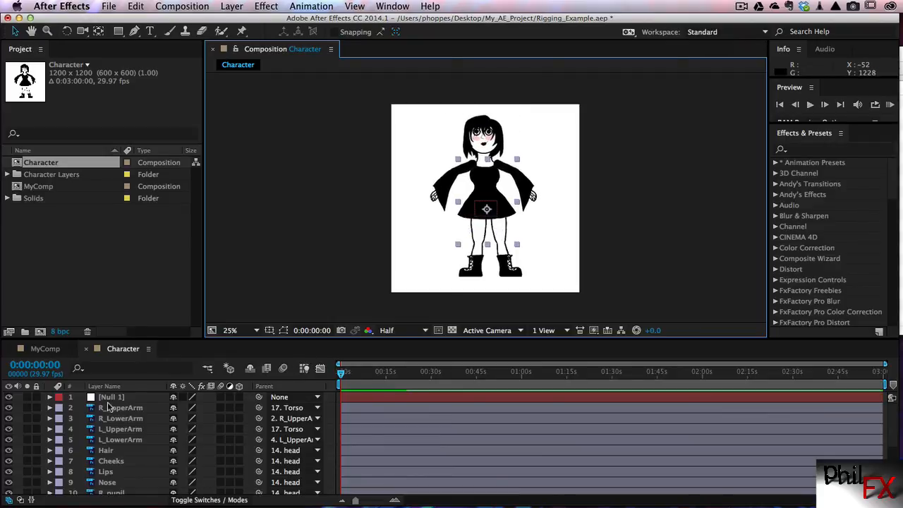
left_click(110, 397)
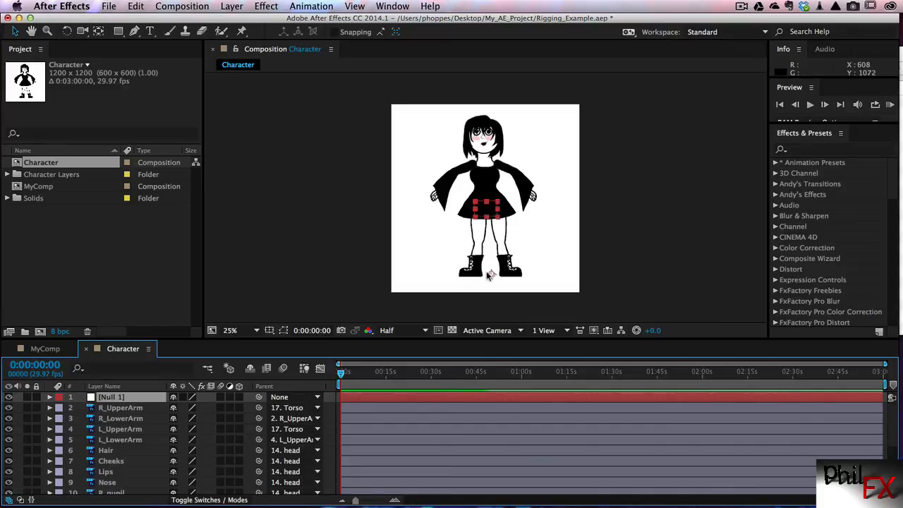
Step: Test moving the whole character slightly with Null 1, undo the move, and check the Torso layer's parent
mouse_move(490, 277)
left_mouse_down()
mouse_move(490, 259)
mouse_move(480, 275)
mouse_move(518, 266)
mouse_move(454, 280)
mouse_move(521, 282)
mouse_move(498, 268)
mouse_move(483, 275)
left_mouse_up()
key("super+z")
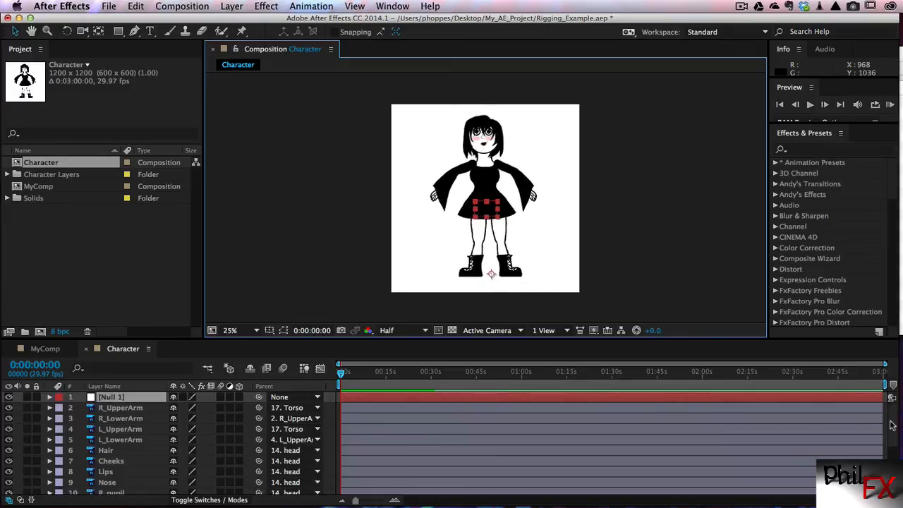
scroll(891, 423, "down", 5)
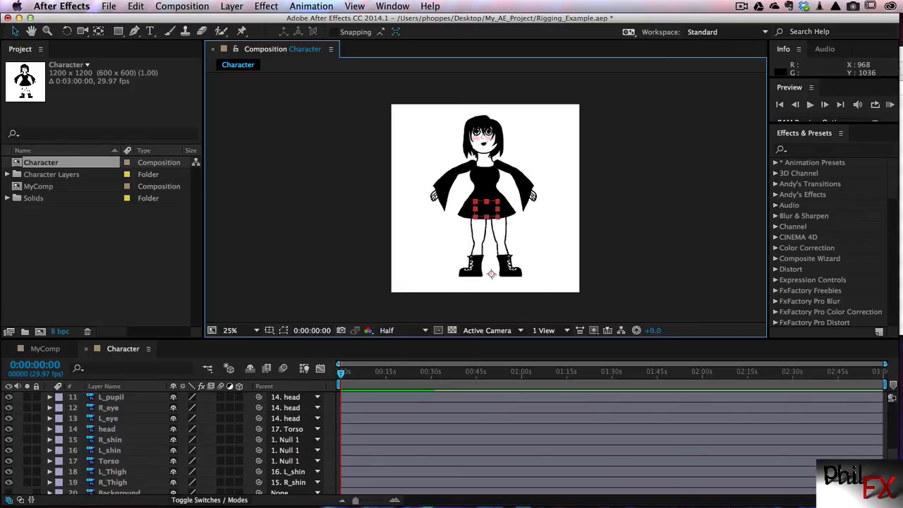
left_click_drag(892, 463, 892, 462)
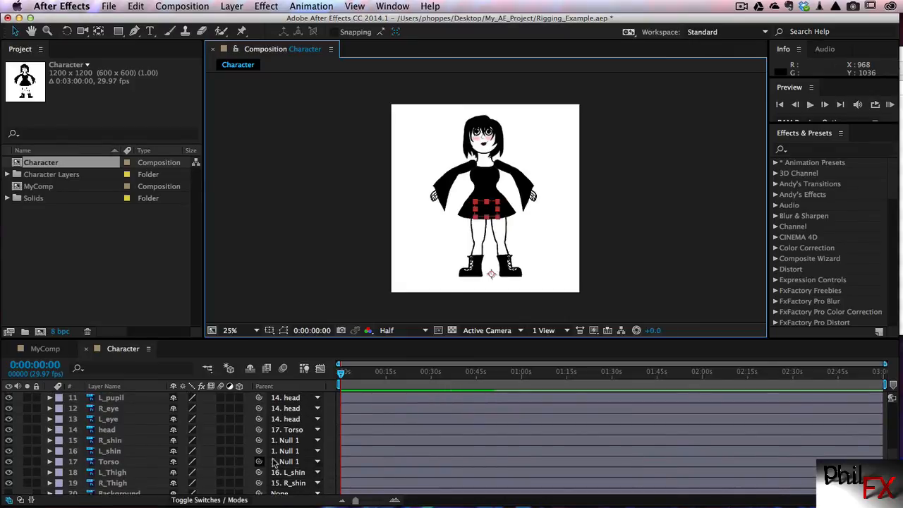
left_click(108, 462)
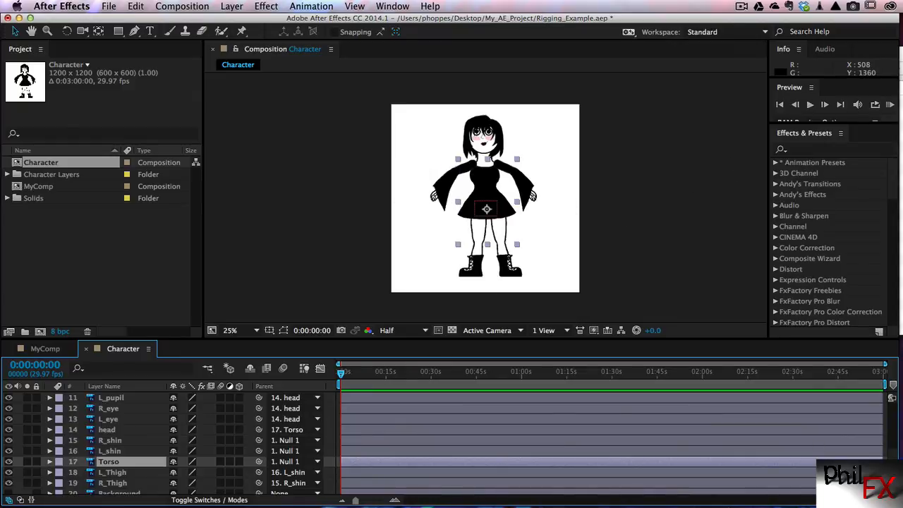
scroll(895, 429, "up", 5)
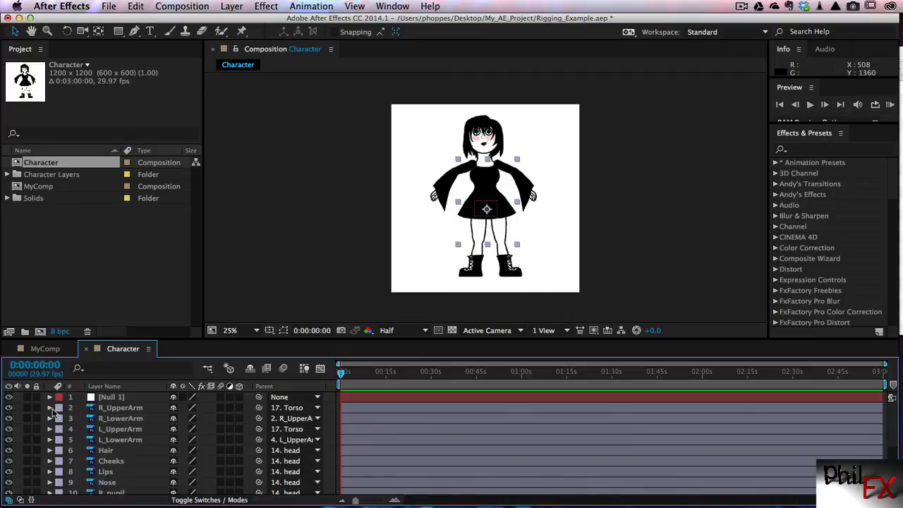
Step: Start Position and Rotation keyframes on the R_UpperArm layer at 0:00:00:00
left_click(117, 409)
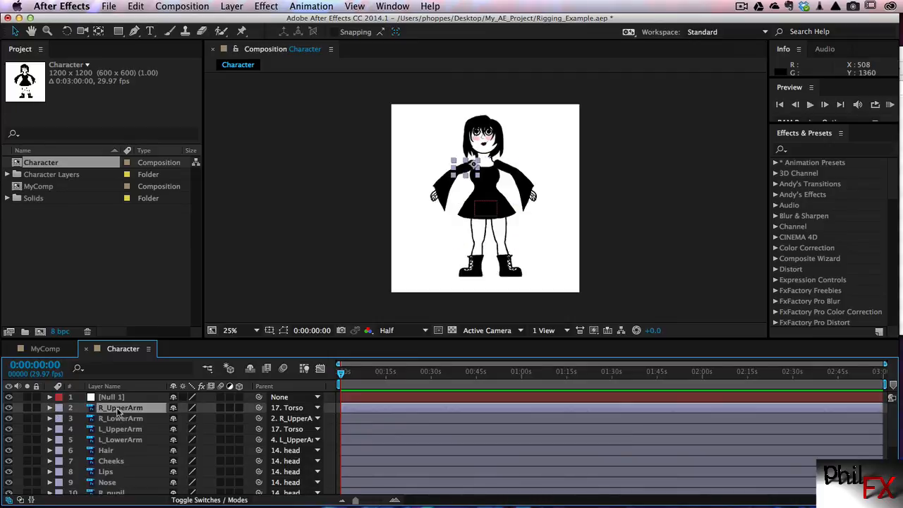
key("p")
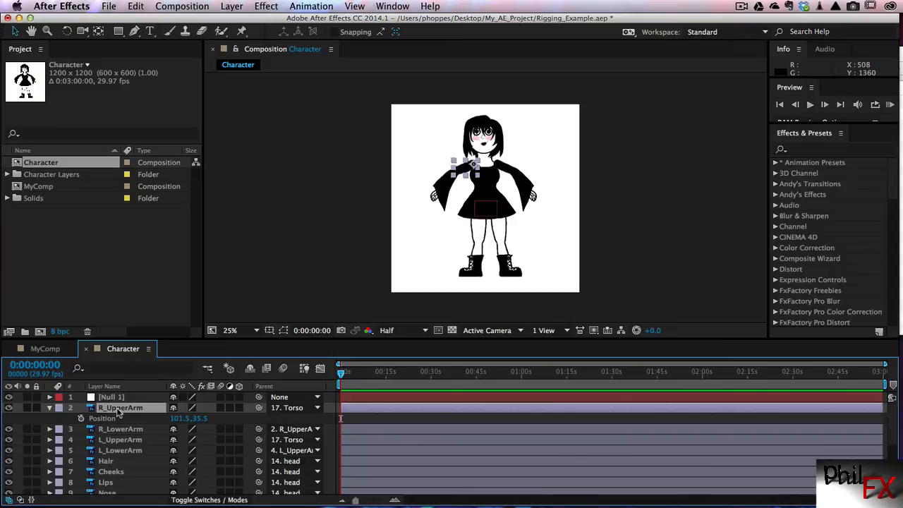
key("shift+r")
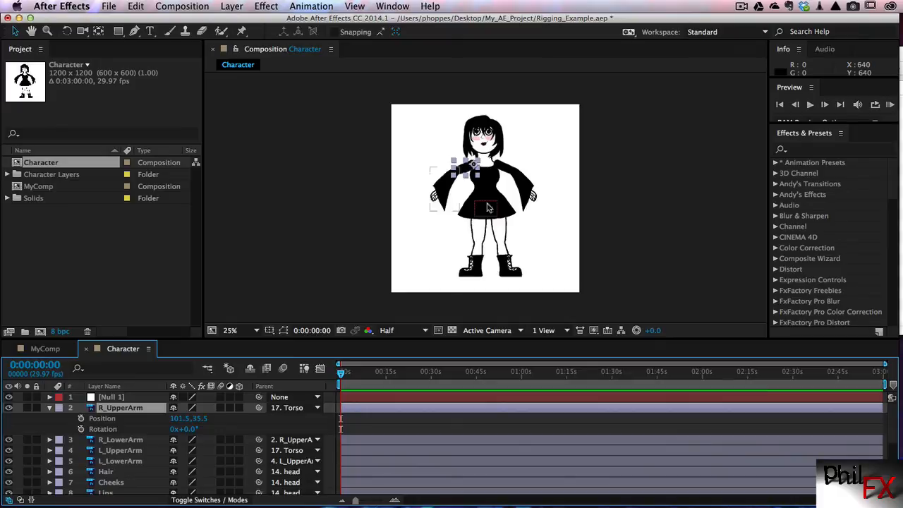
left_click(81, 418)
left_click(80, 429)
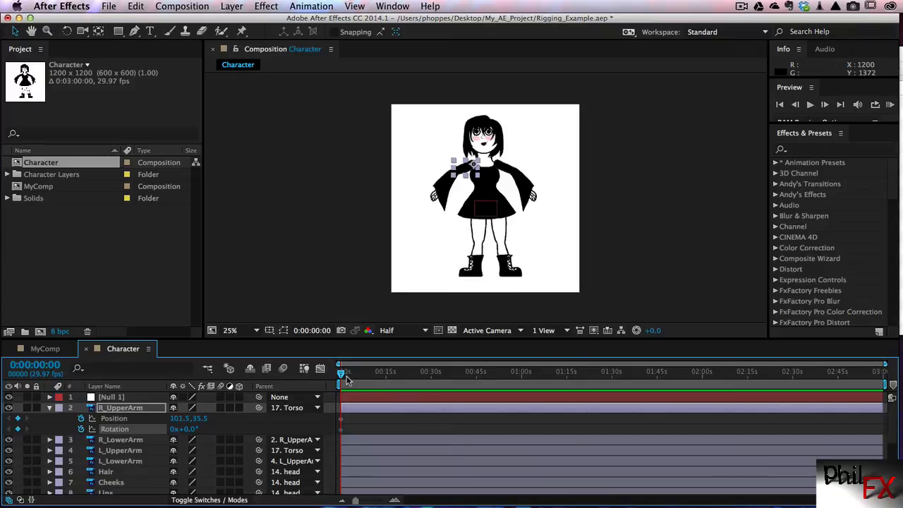
Step: Keyframe the R_UpperArm rotation, raising the arm to about 62.9° at 0:00:04:05 and lowering it to about -35.5° at 0:00:08:16
mouse_move(341, 377)
left_mouse_down()
mouse_move(428, 377)
mouse_move(344, 386)
mouse_move(354, 386)
left_mouse_up()
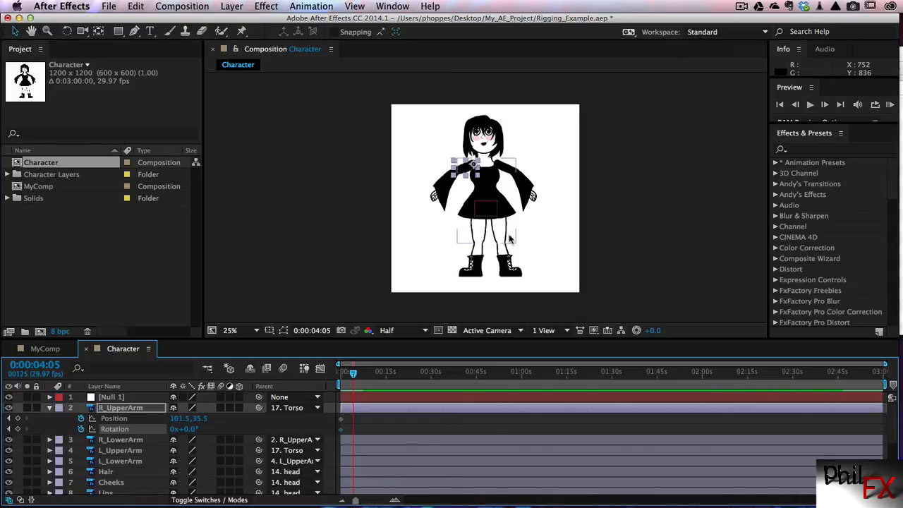
scroll(509, 238, "up", 2)
left_click_drag(465, 184, 503, 237)
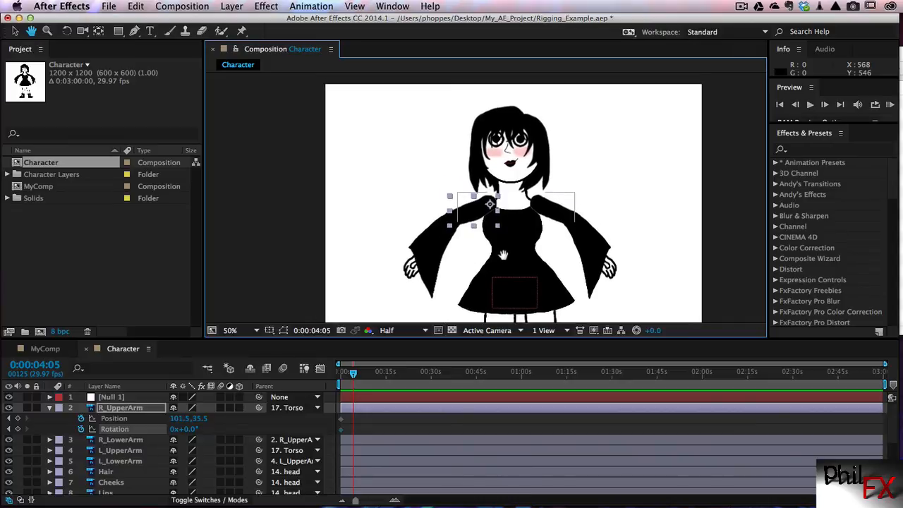
left_click(67, 31)
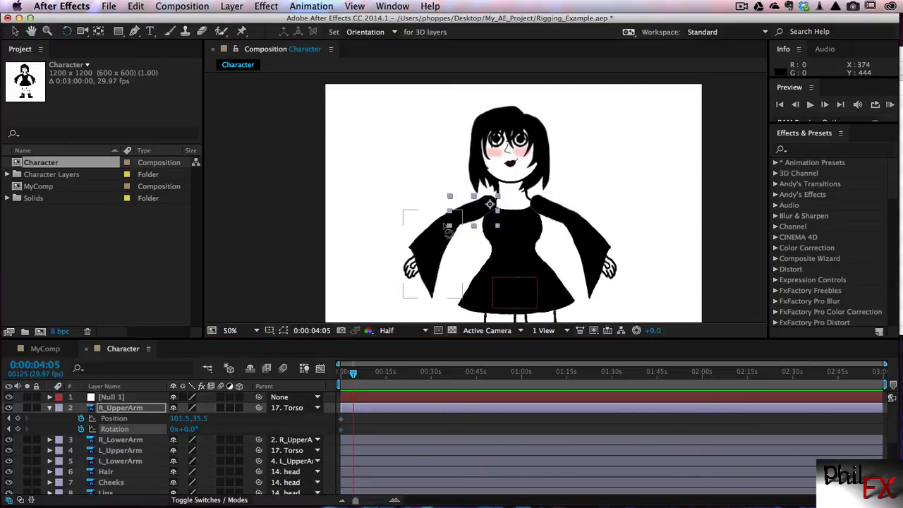
left_click_drag(447, 230, 452, 179)
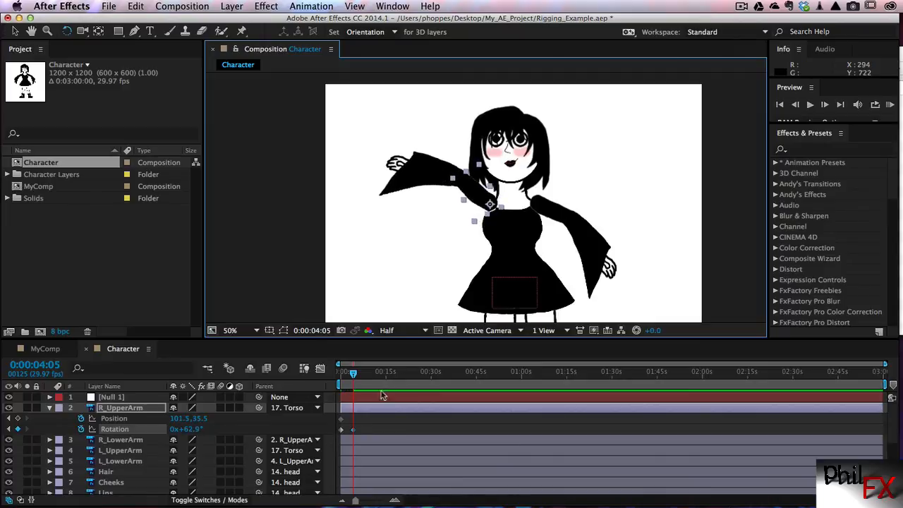
left_click_drag(355, 375, 366, 374)
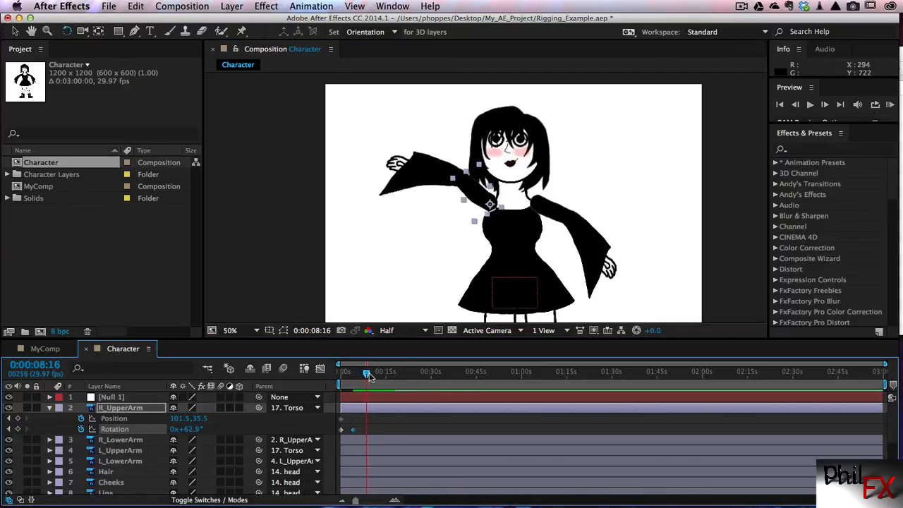
left_click_drag(457, 189, 473, 256)
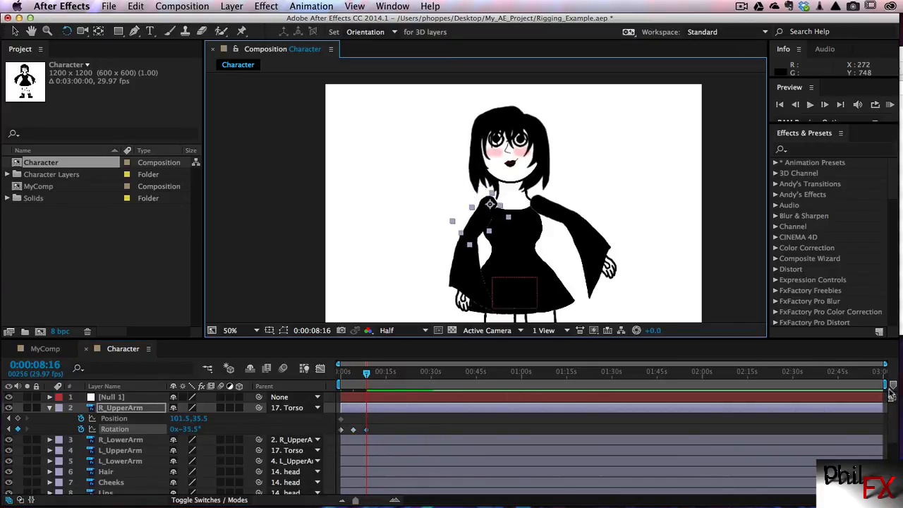
Step: Shorten the work area to end just after the last rotation keyframe and preview the arm animation from the start
left_click_drag(885, 383, 381, 397)
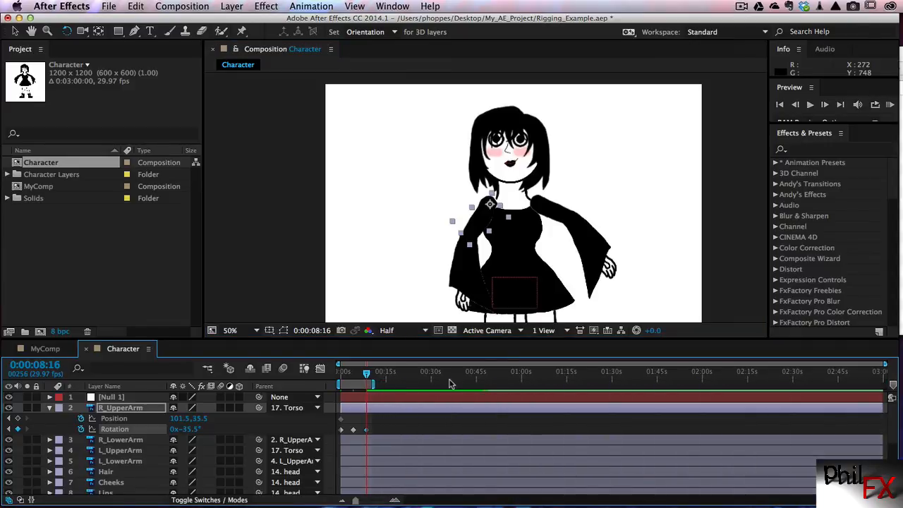
left_click_drag(365, 376, 341, 376)
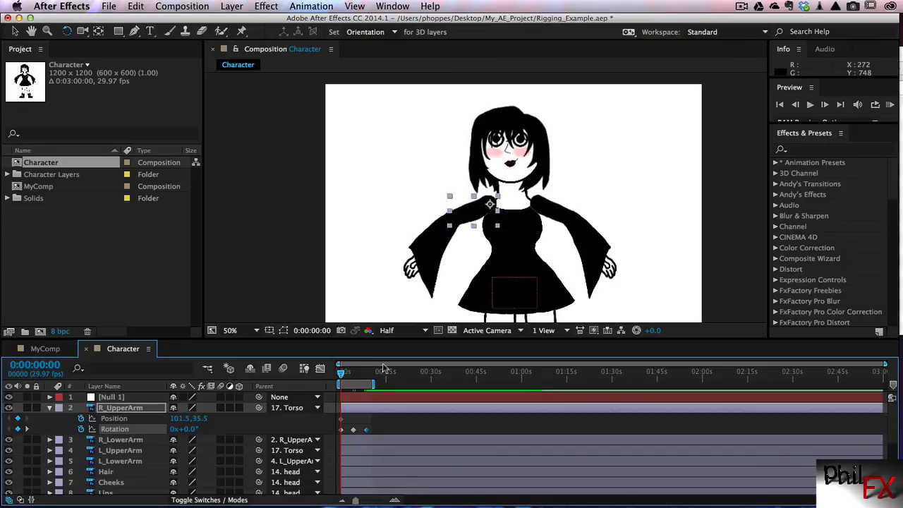
left_click(811, 104)
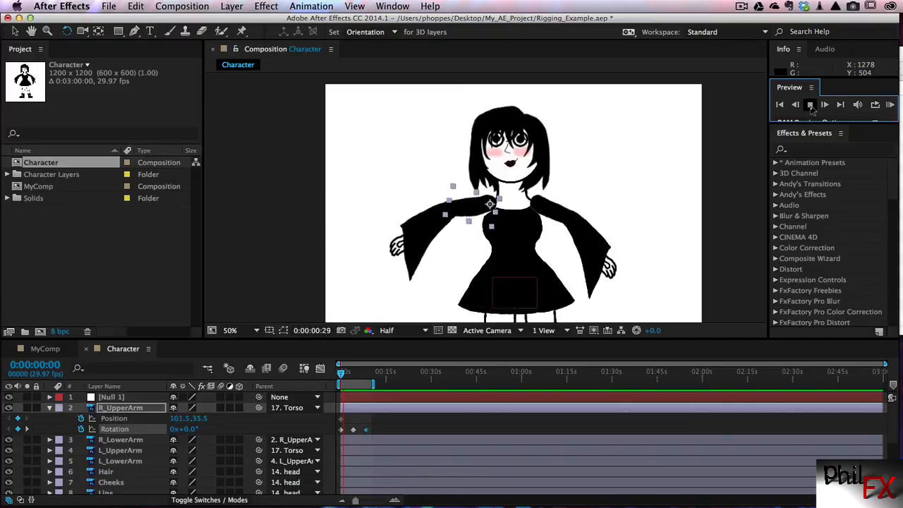
left_click(741, 5)
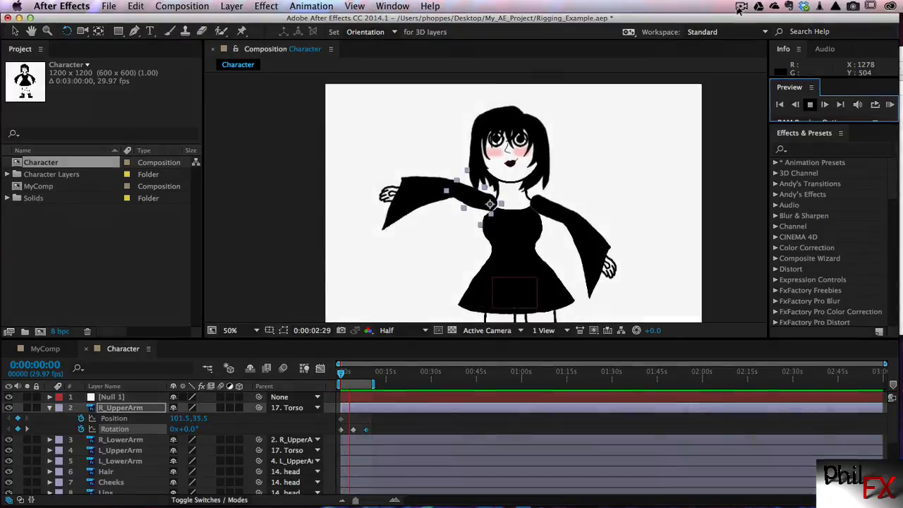